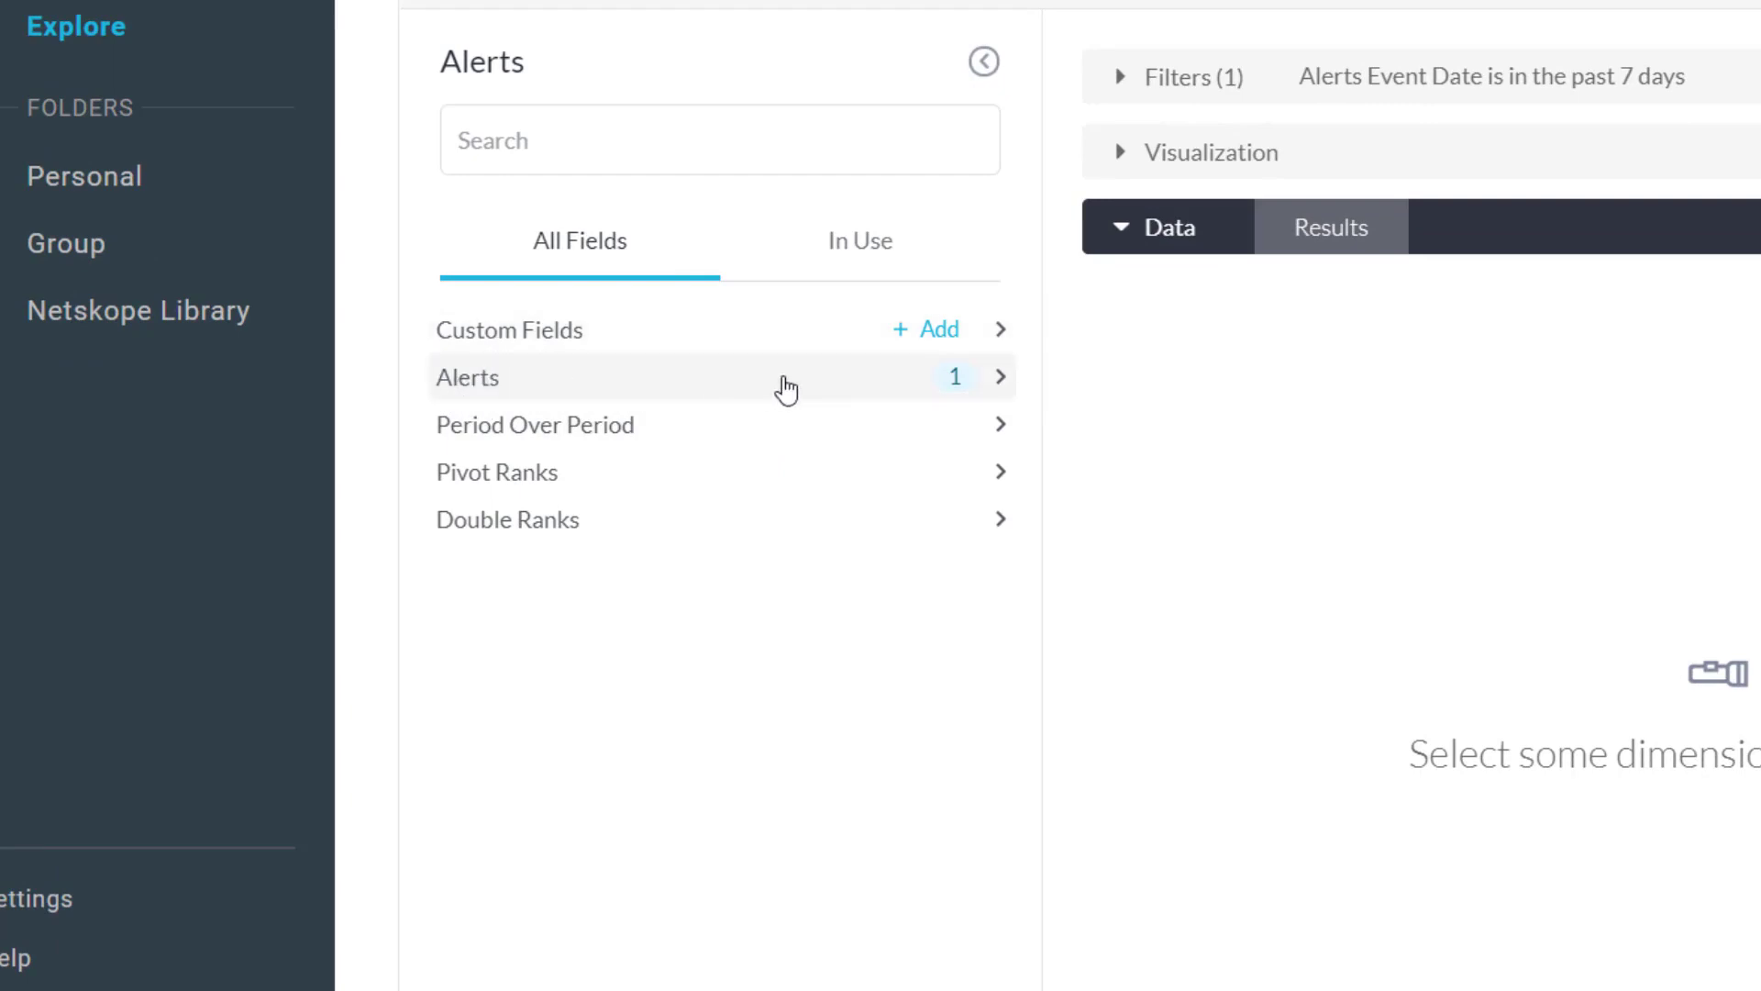
- Expand the Alerts and Application field groups and view the Application field's description
left_click(1001, 380)
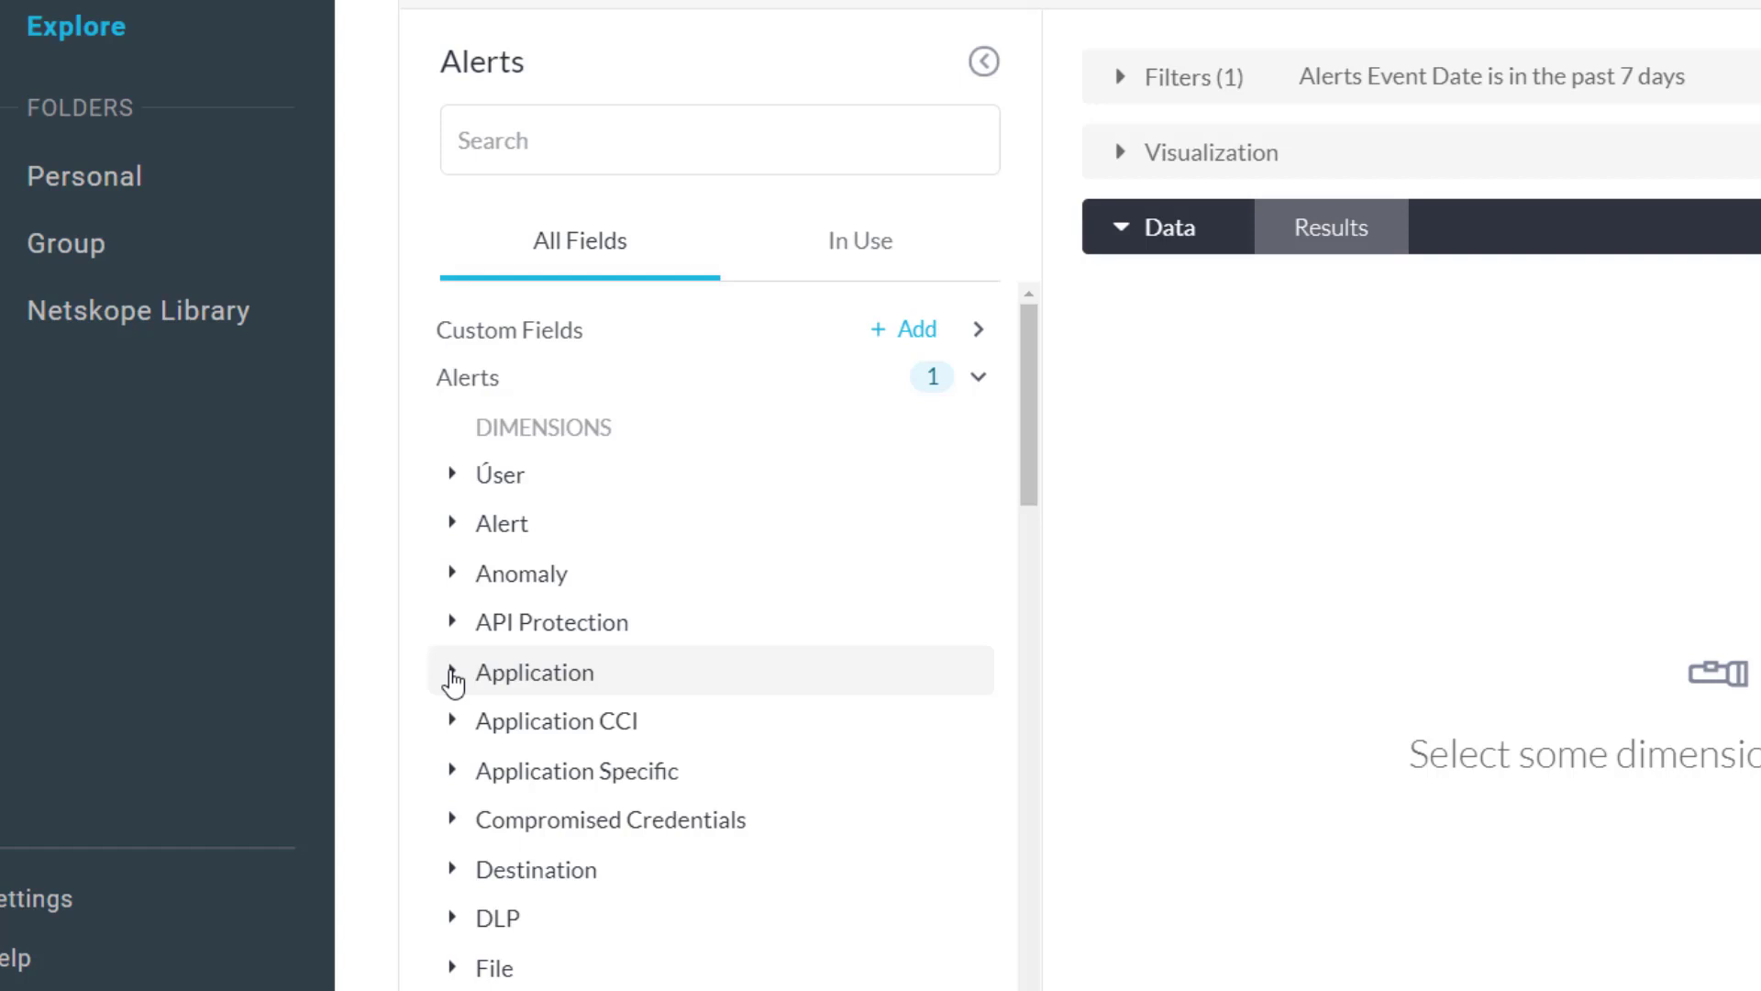
left_click(453, 679)
scroll(470, 690, "down", 2)
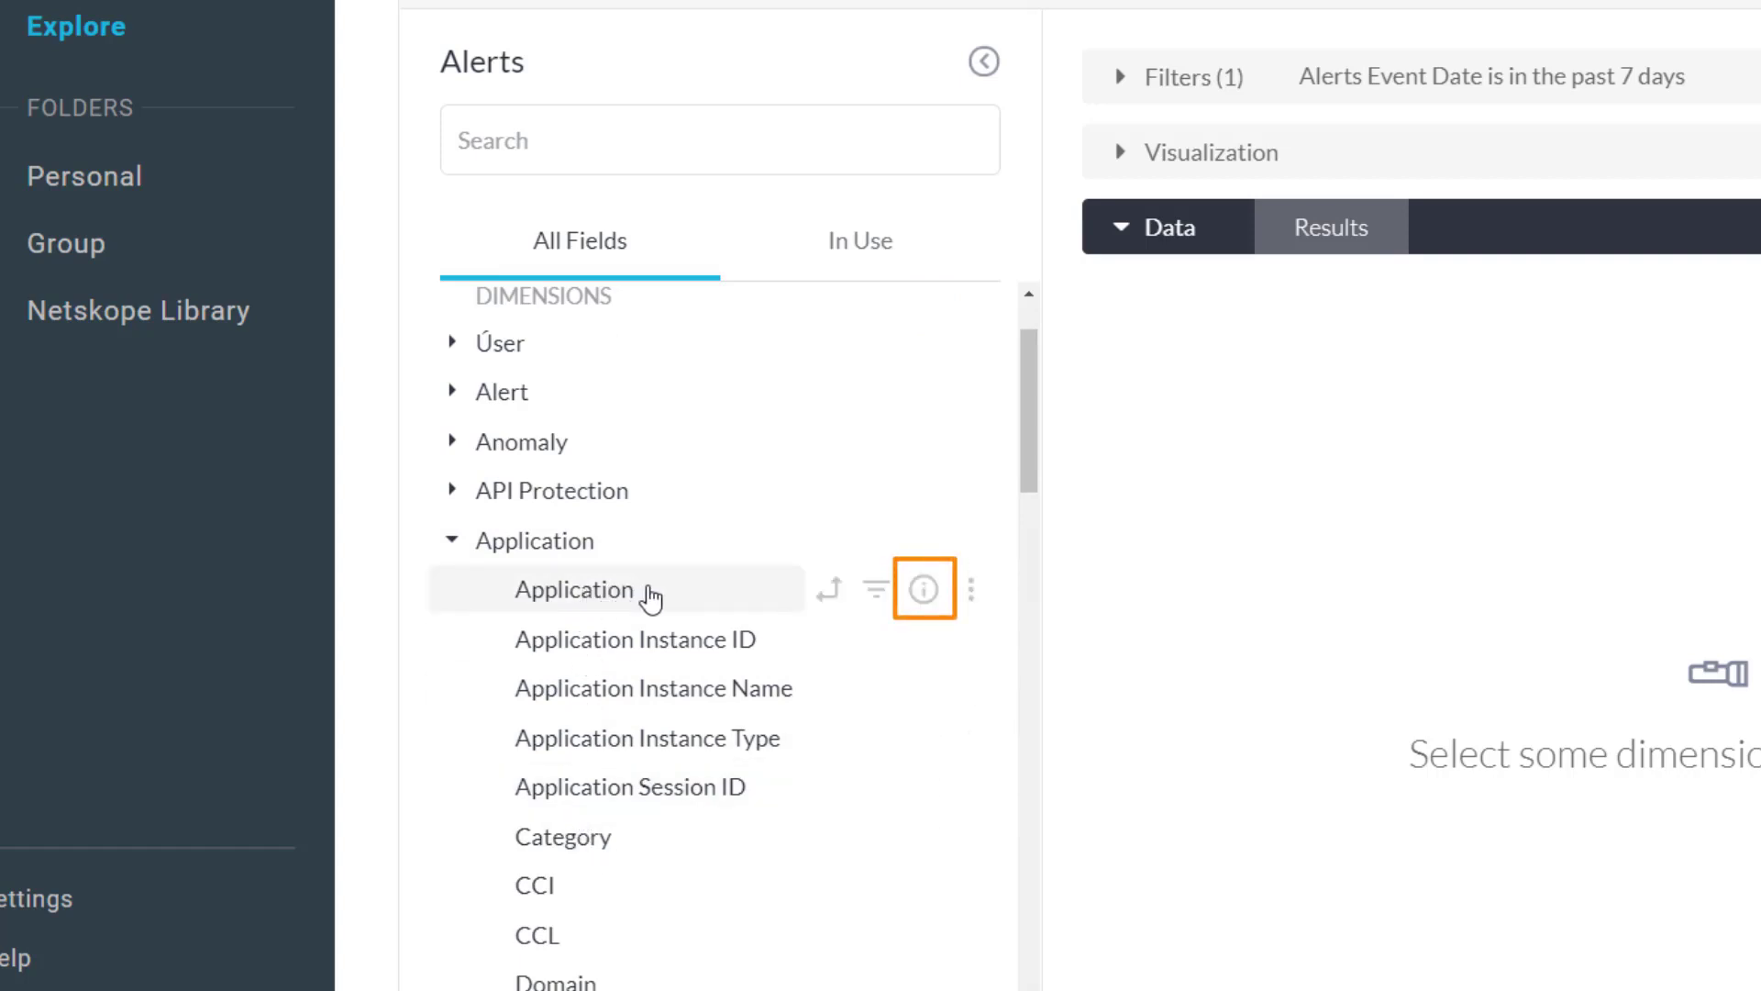
left_click(924, 592)
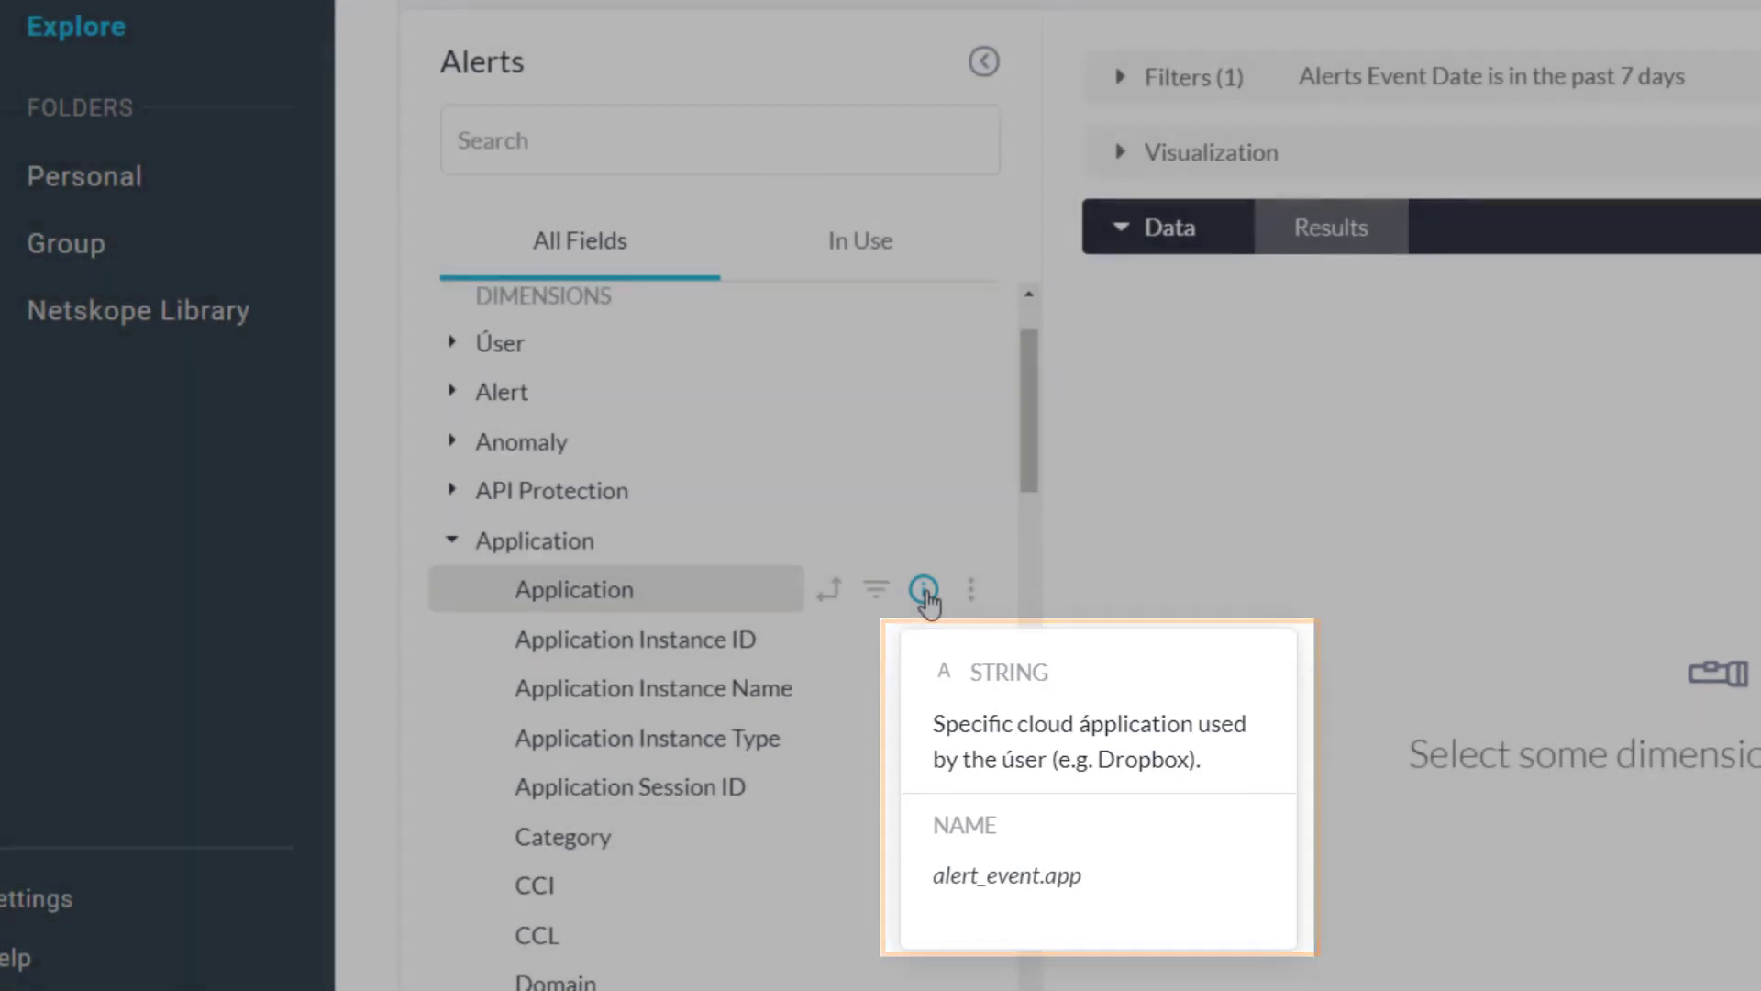
left_click(924, 595)
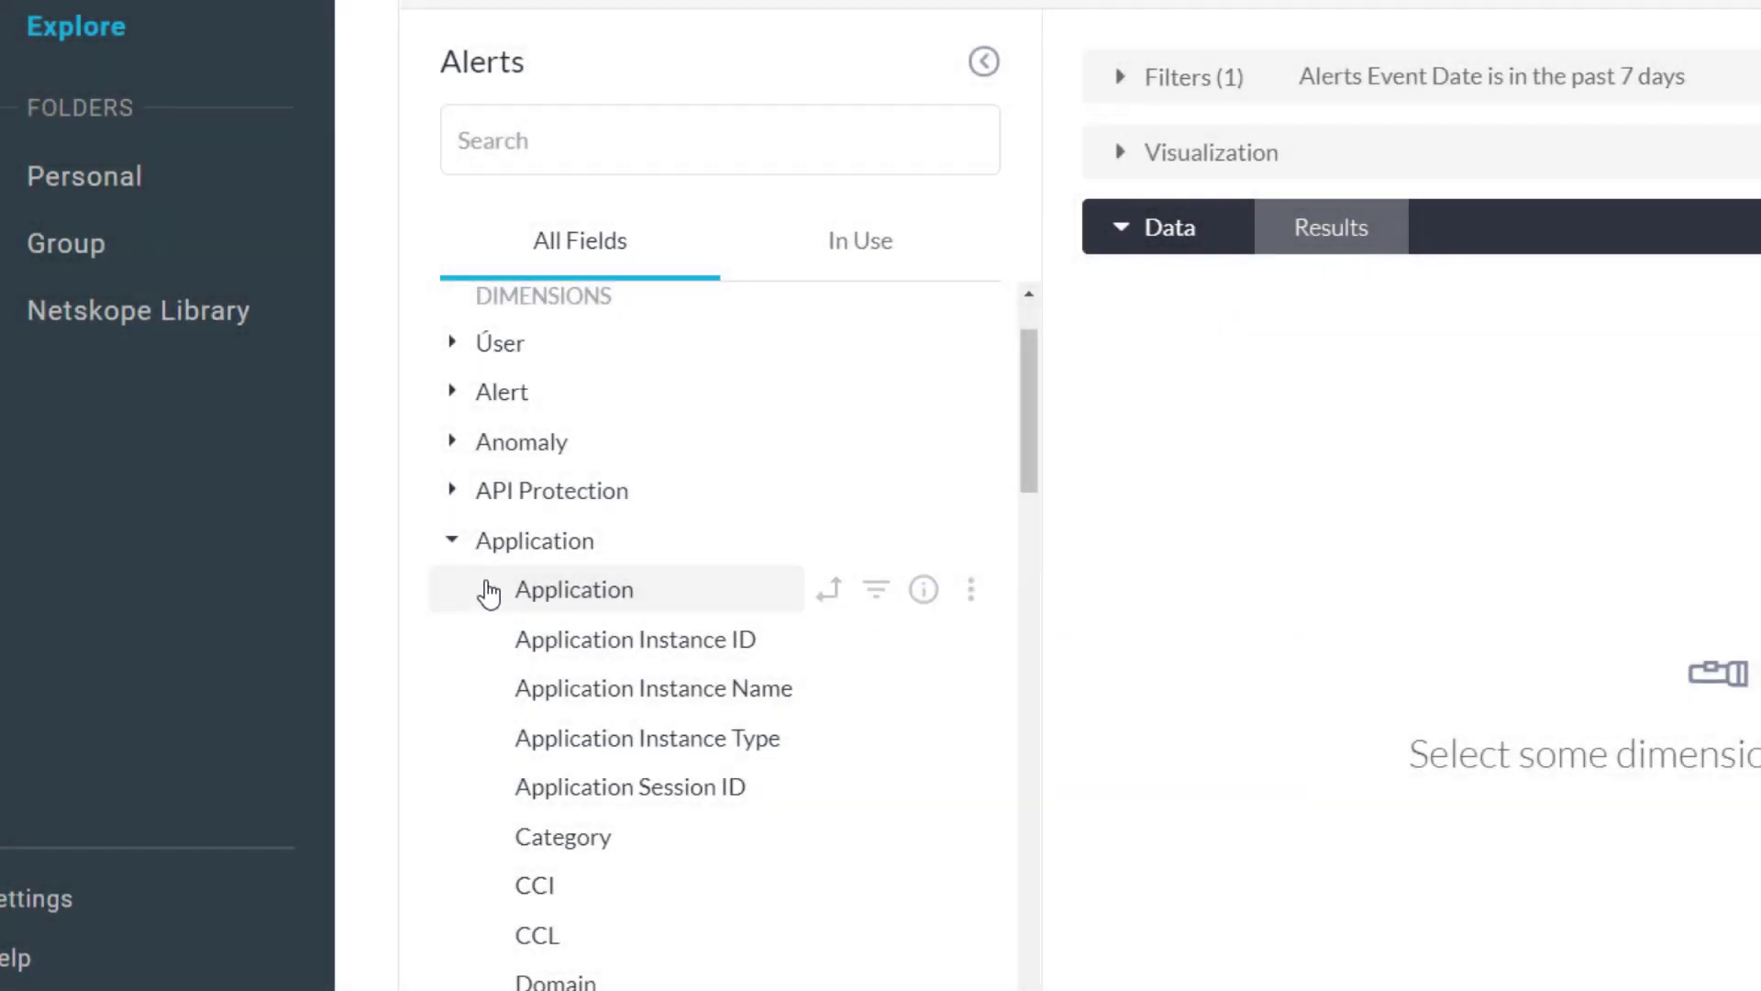
- Collapse Application, try a field search for 'cate', then clear the search
left_click(447, 547)
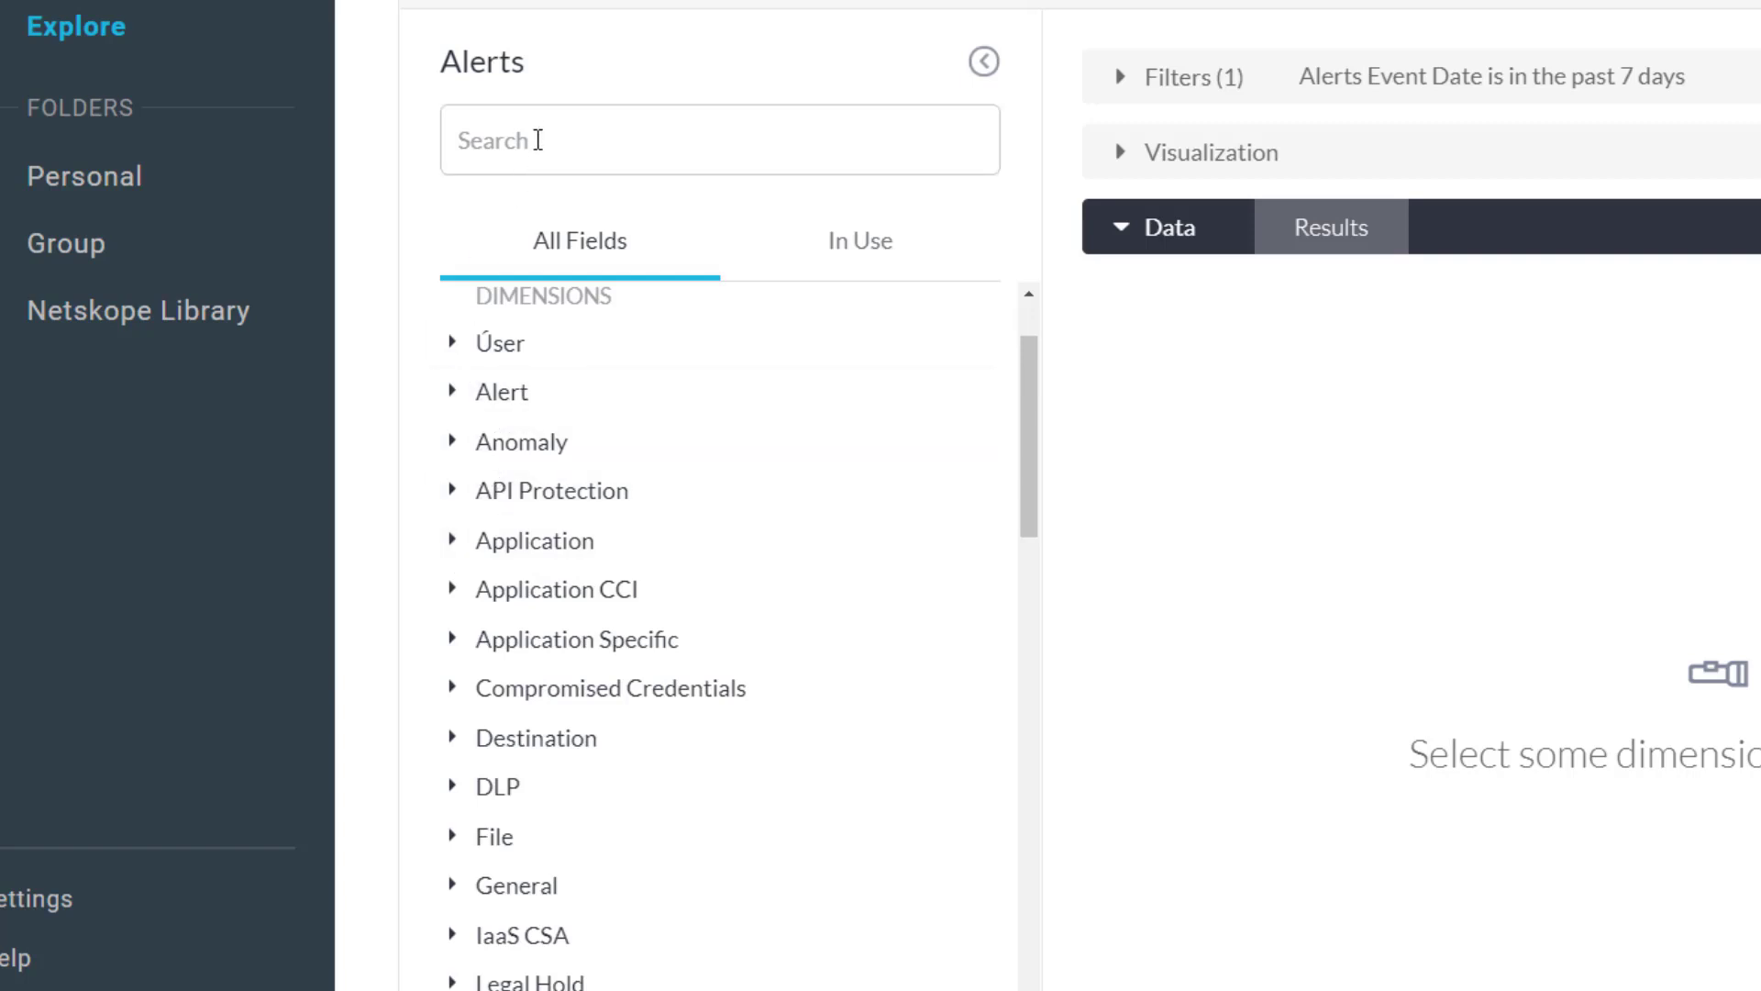
left_click(537, 140)
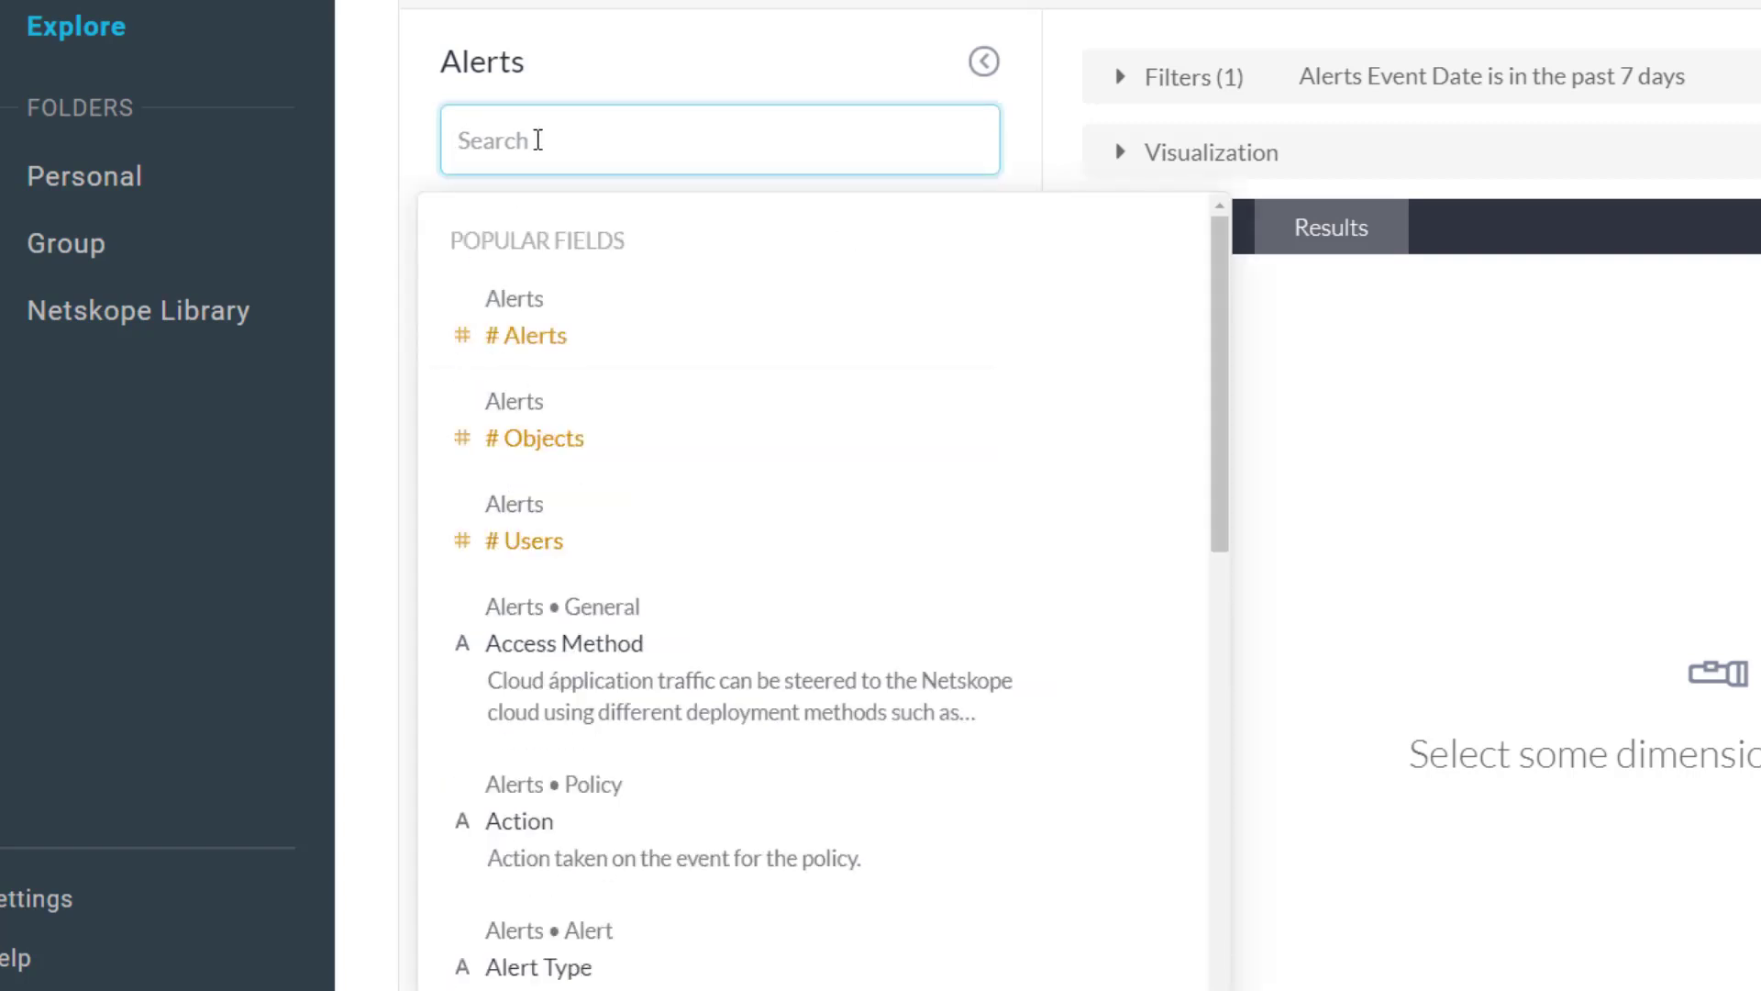
type("cate")
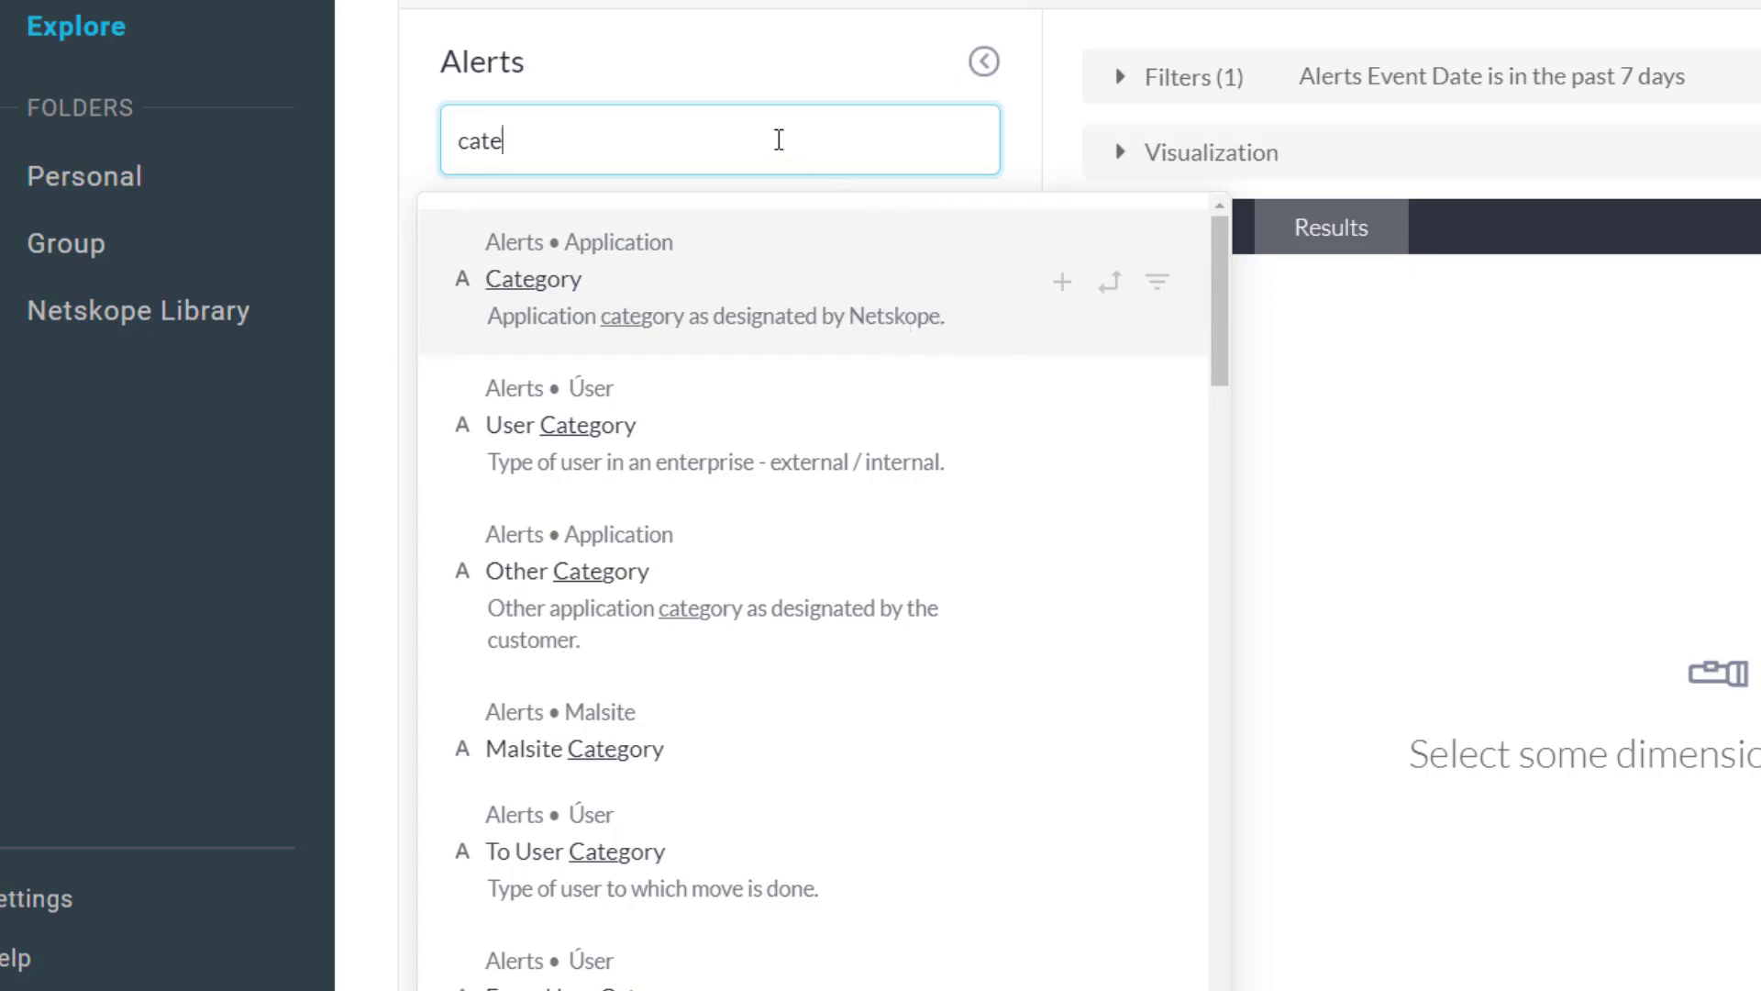
key("Escape")
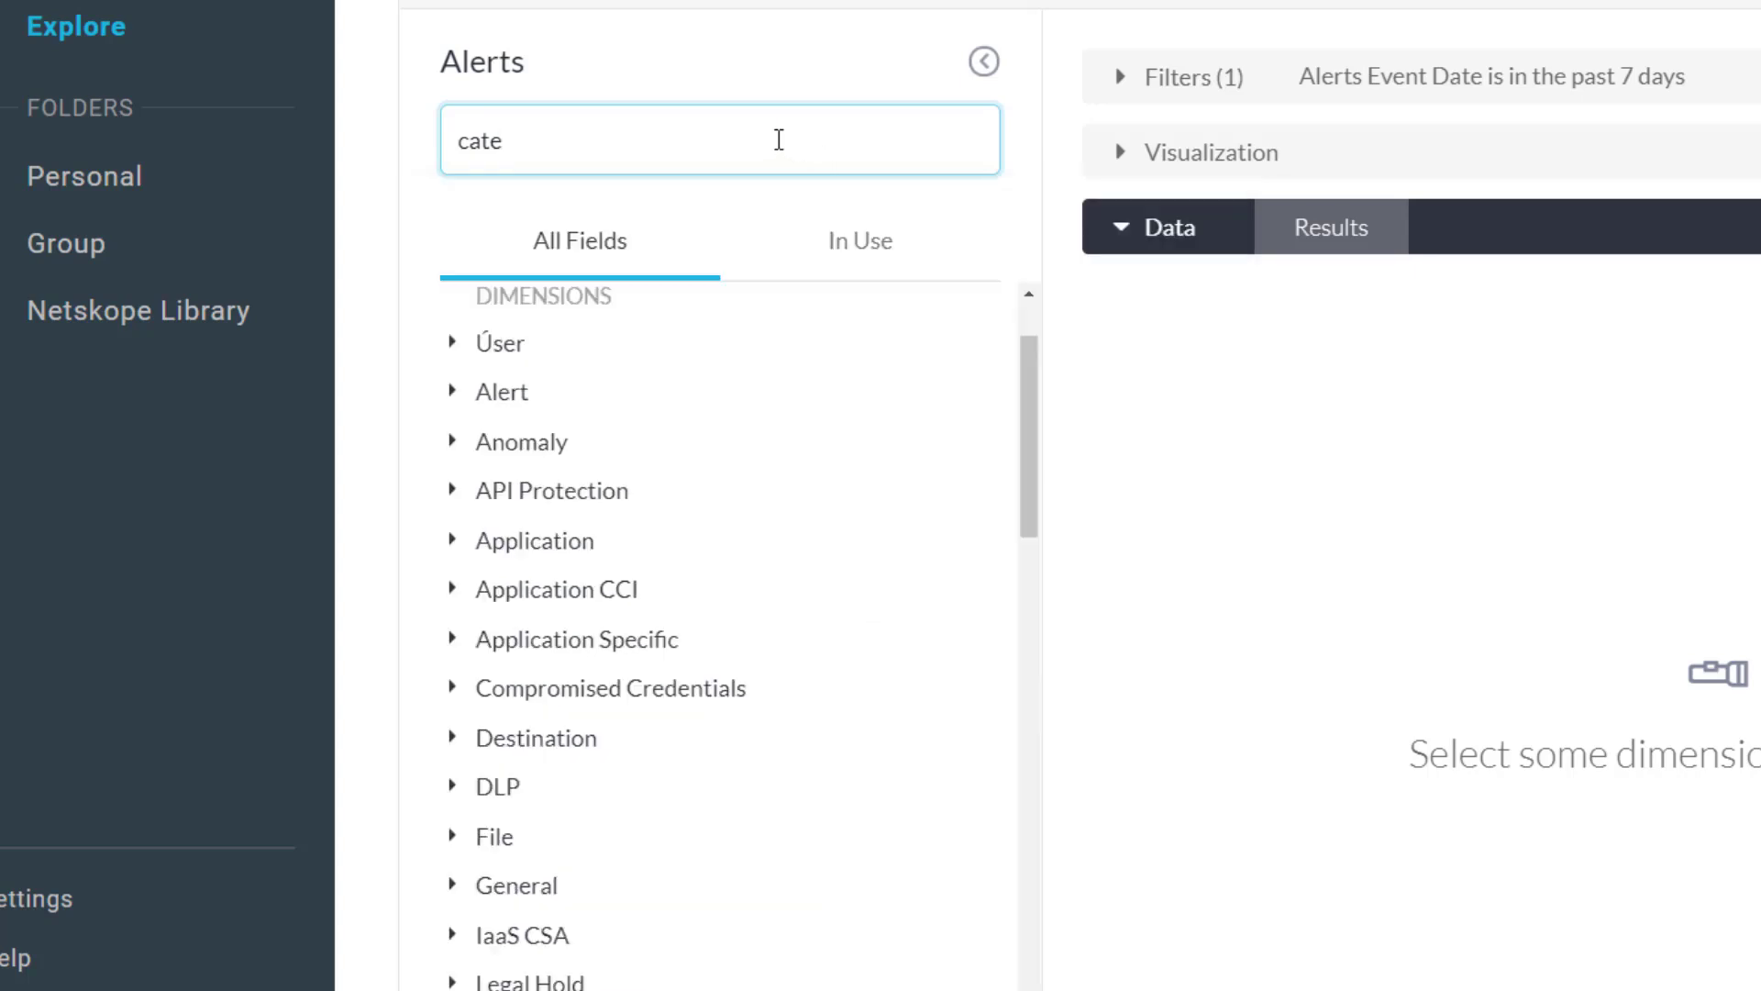
key("BackSpace")
key("BackSpace")
key("BackSpace")
key("BackSpace")
key("Escape")
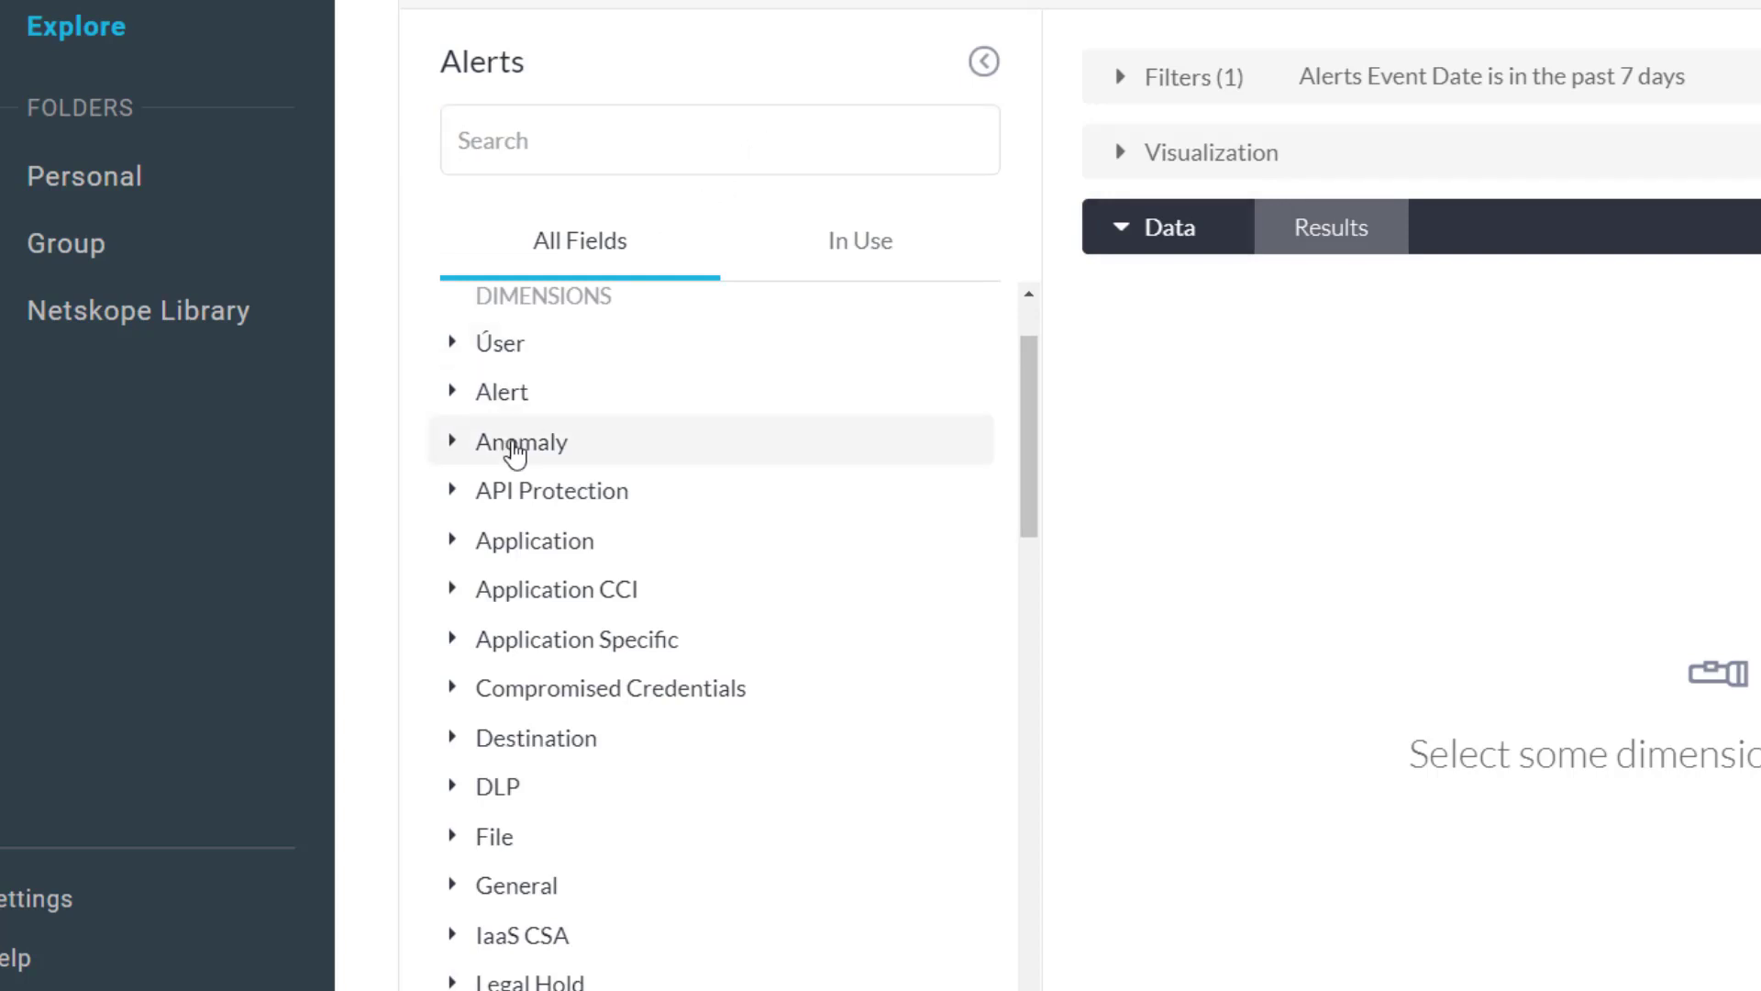
- Add the Application Category field and run the query, returning 30 category rows
left_click(451, 542)
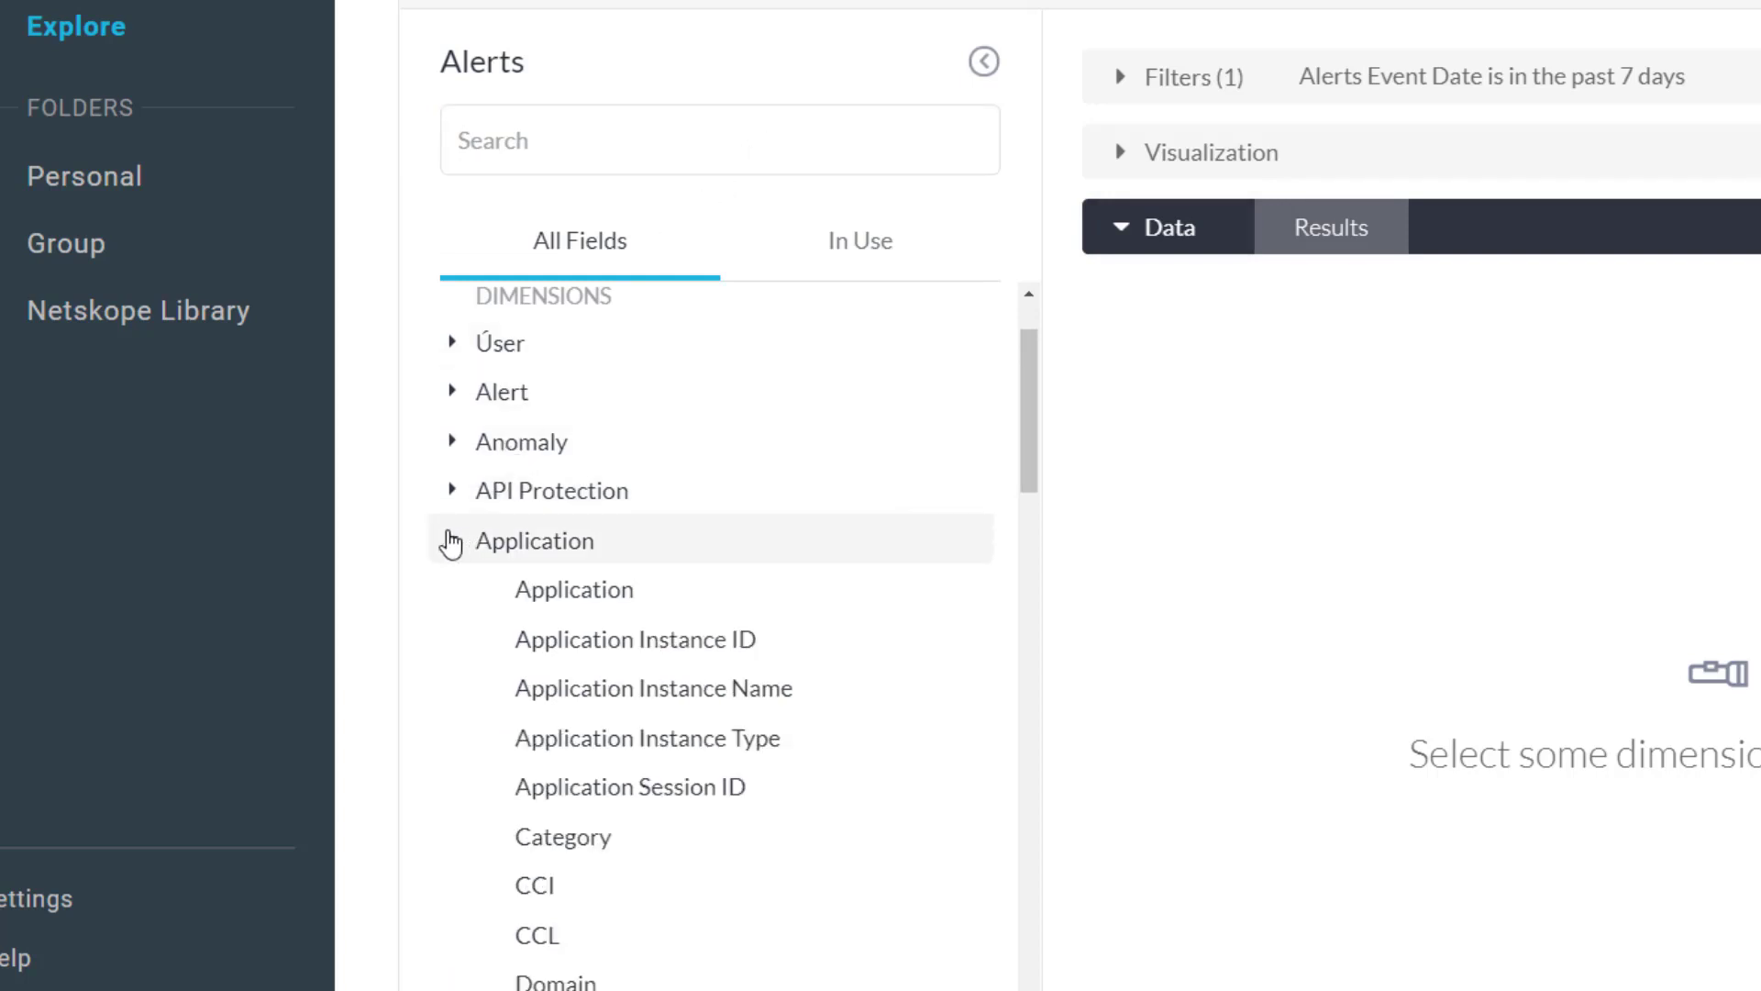
scroll(453, 543, "down", 2)
scroll(496, 578, "down", 2)
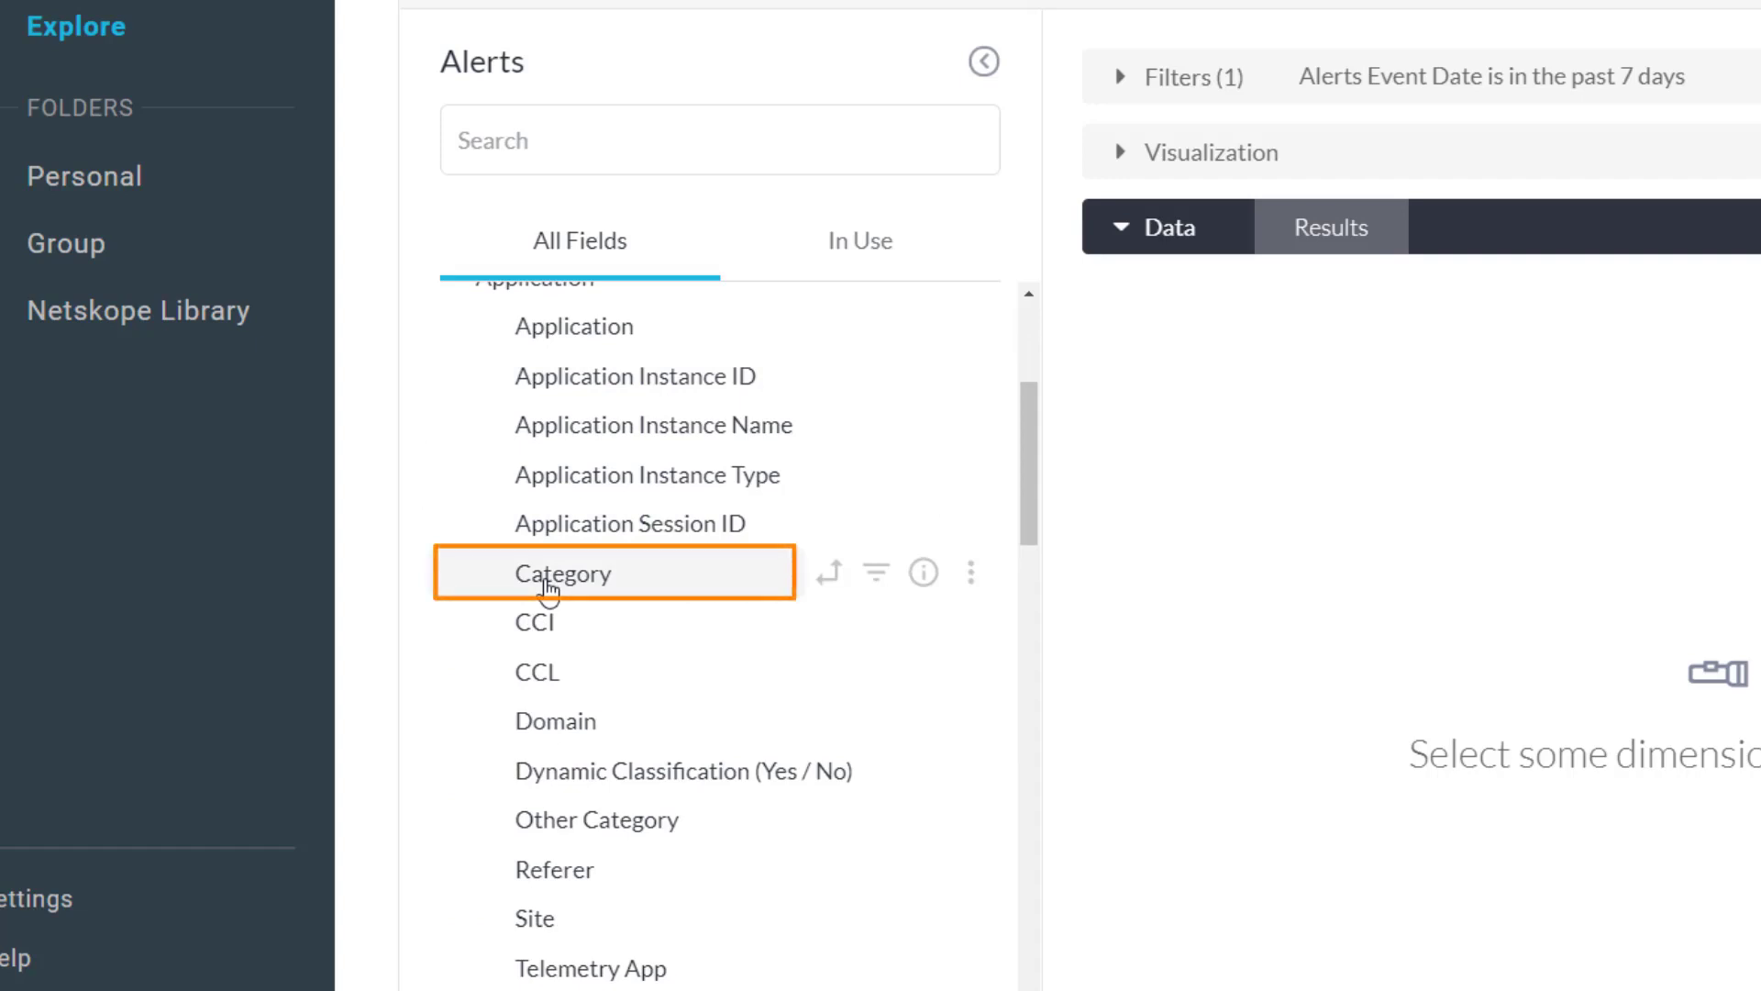
left_click(549, 587)
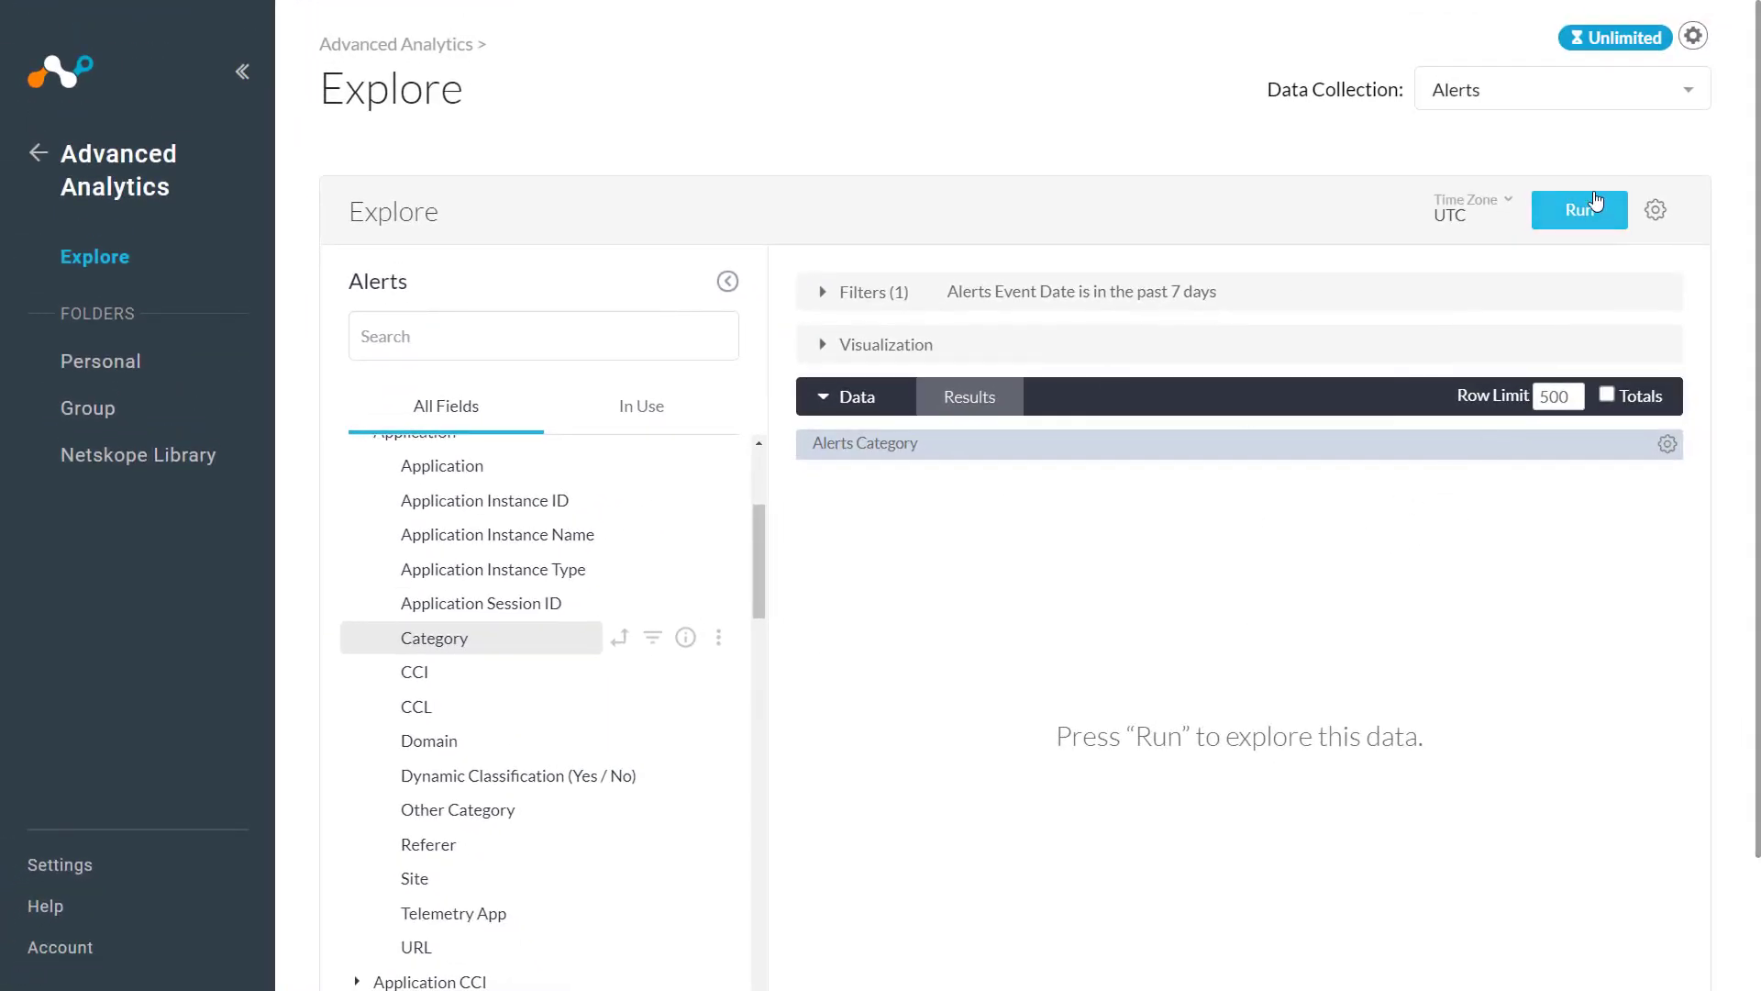
left_click(1590, 223)
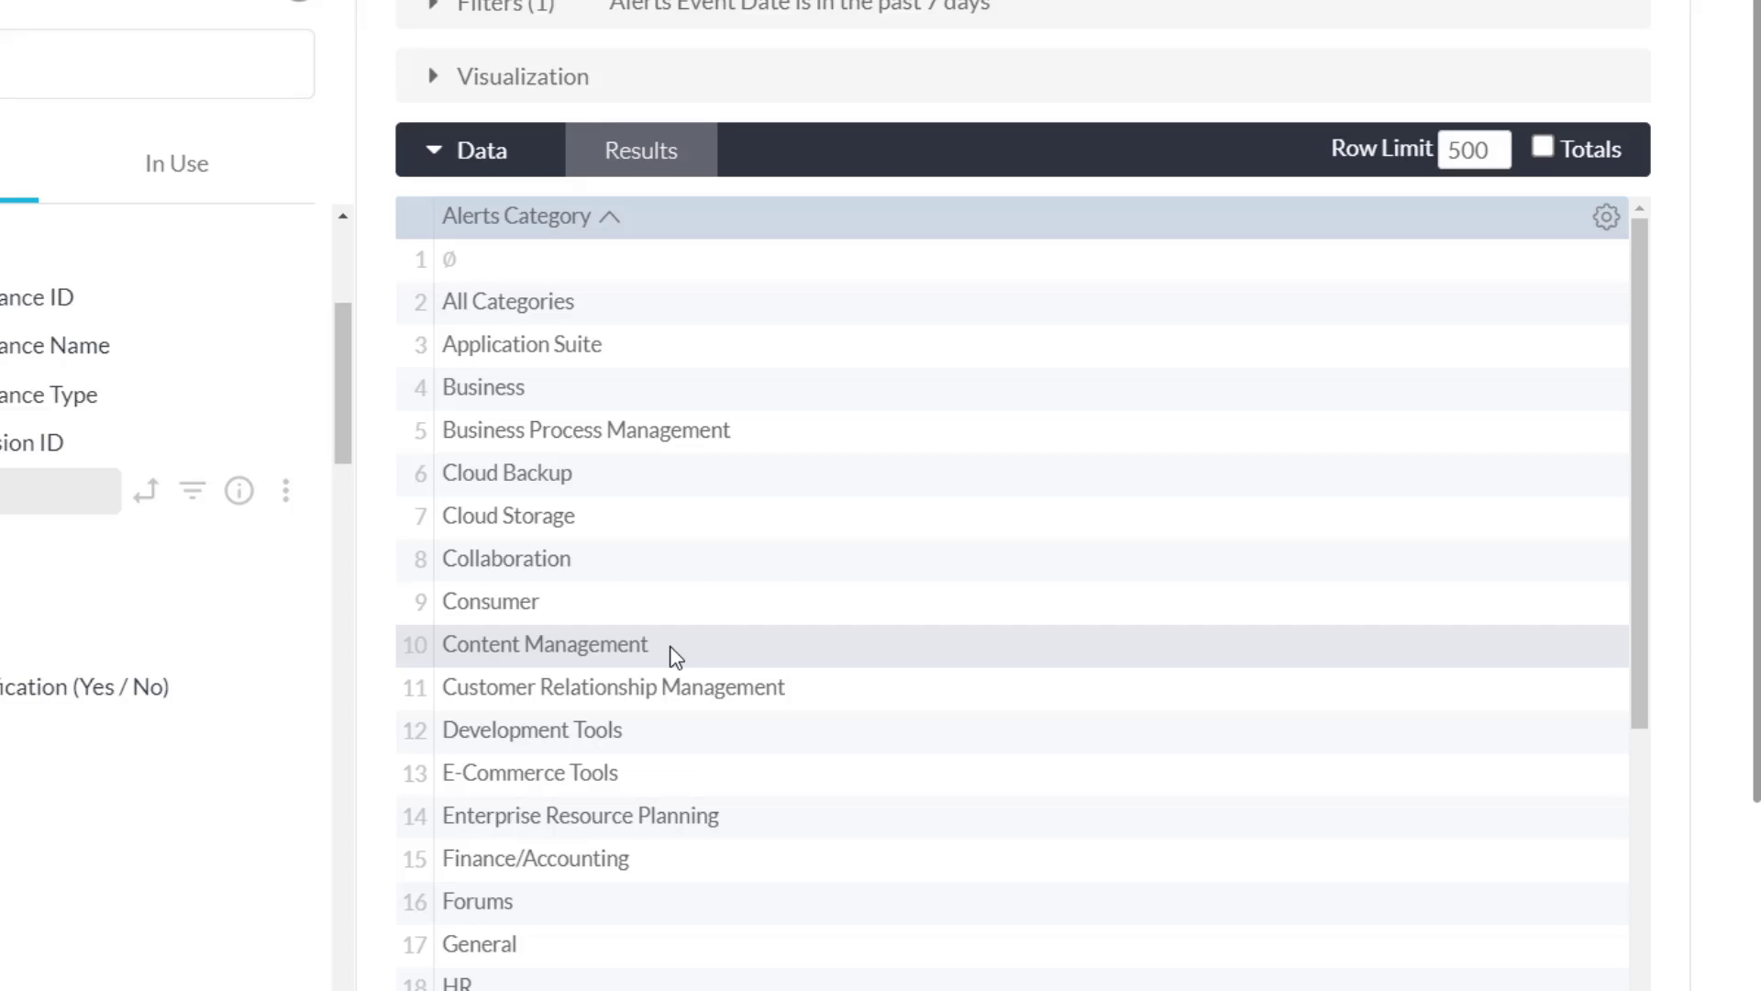
scroll(676, 655, "down", 5)
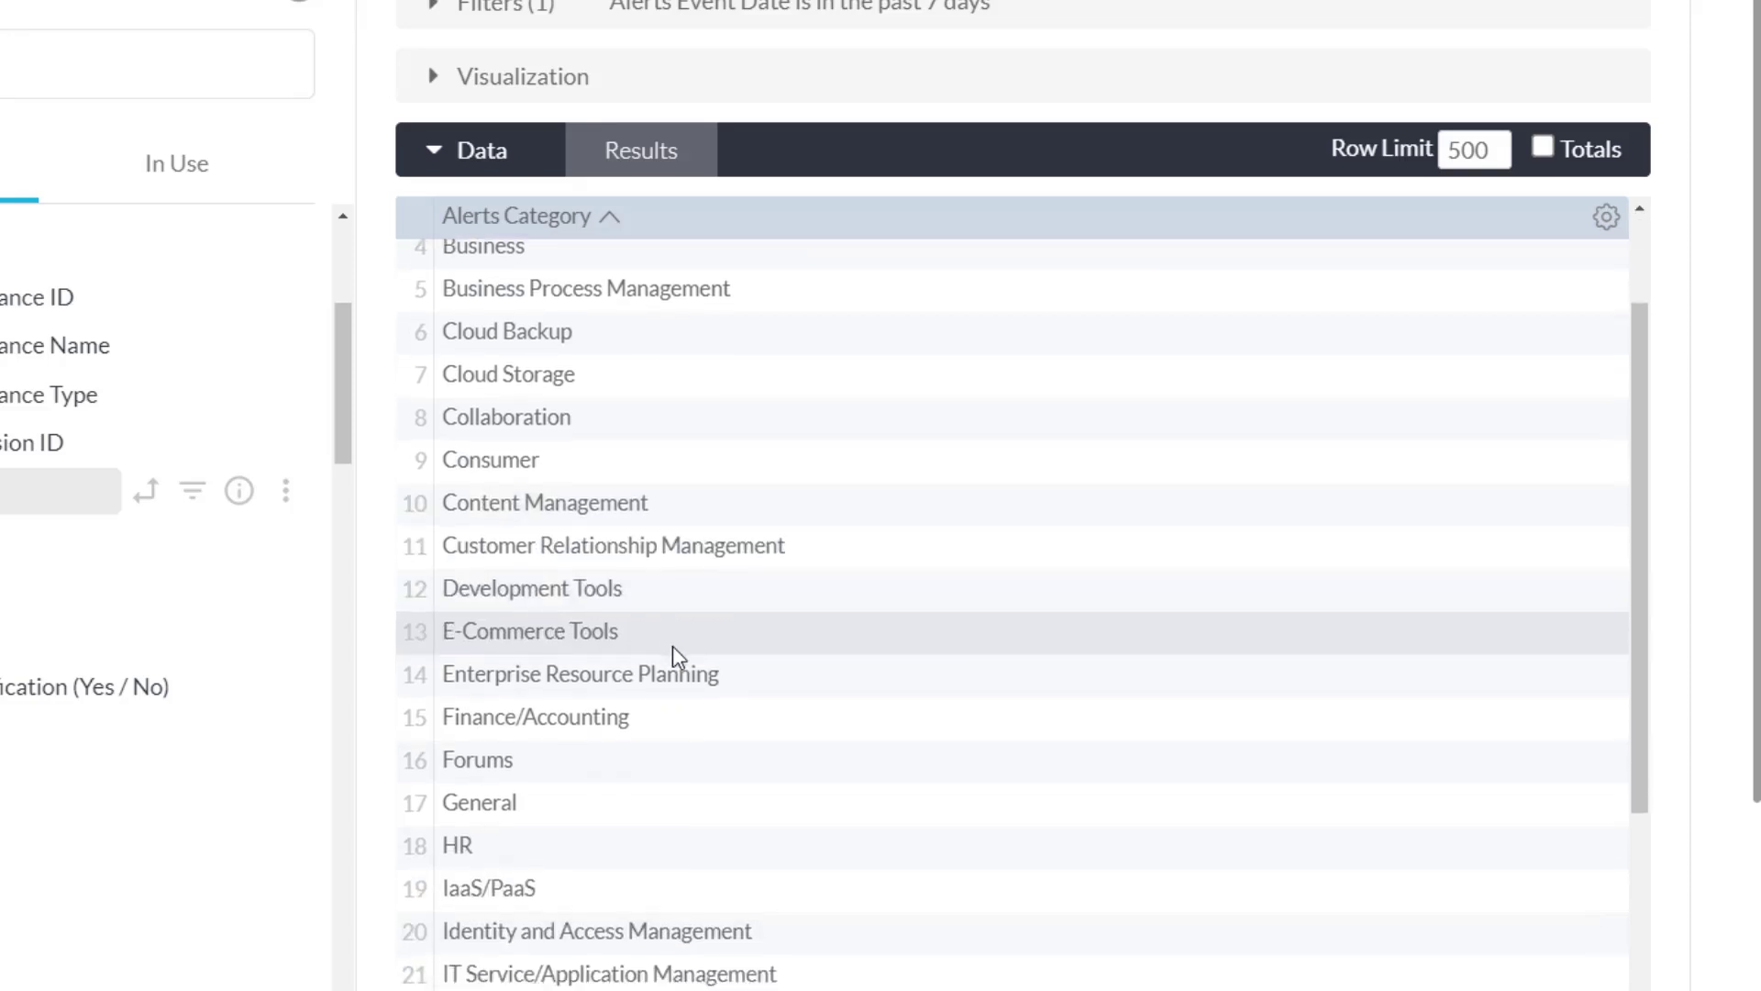
scroll(676, 656, "down", 5)
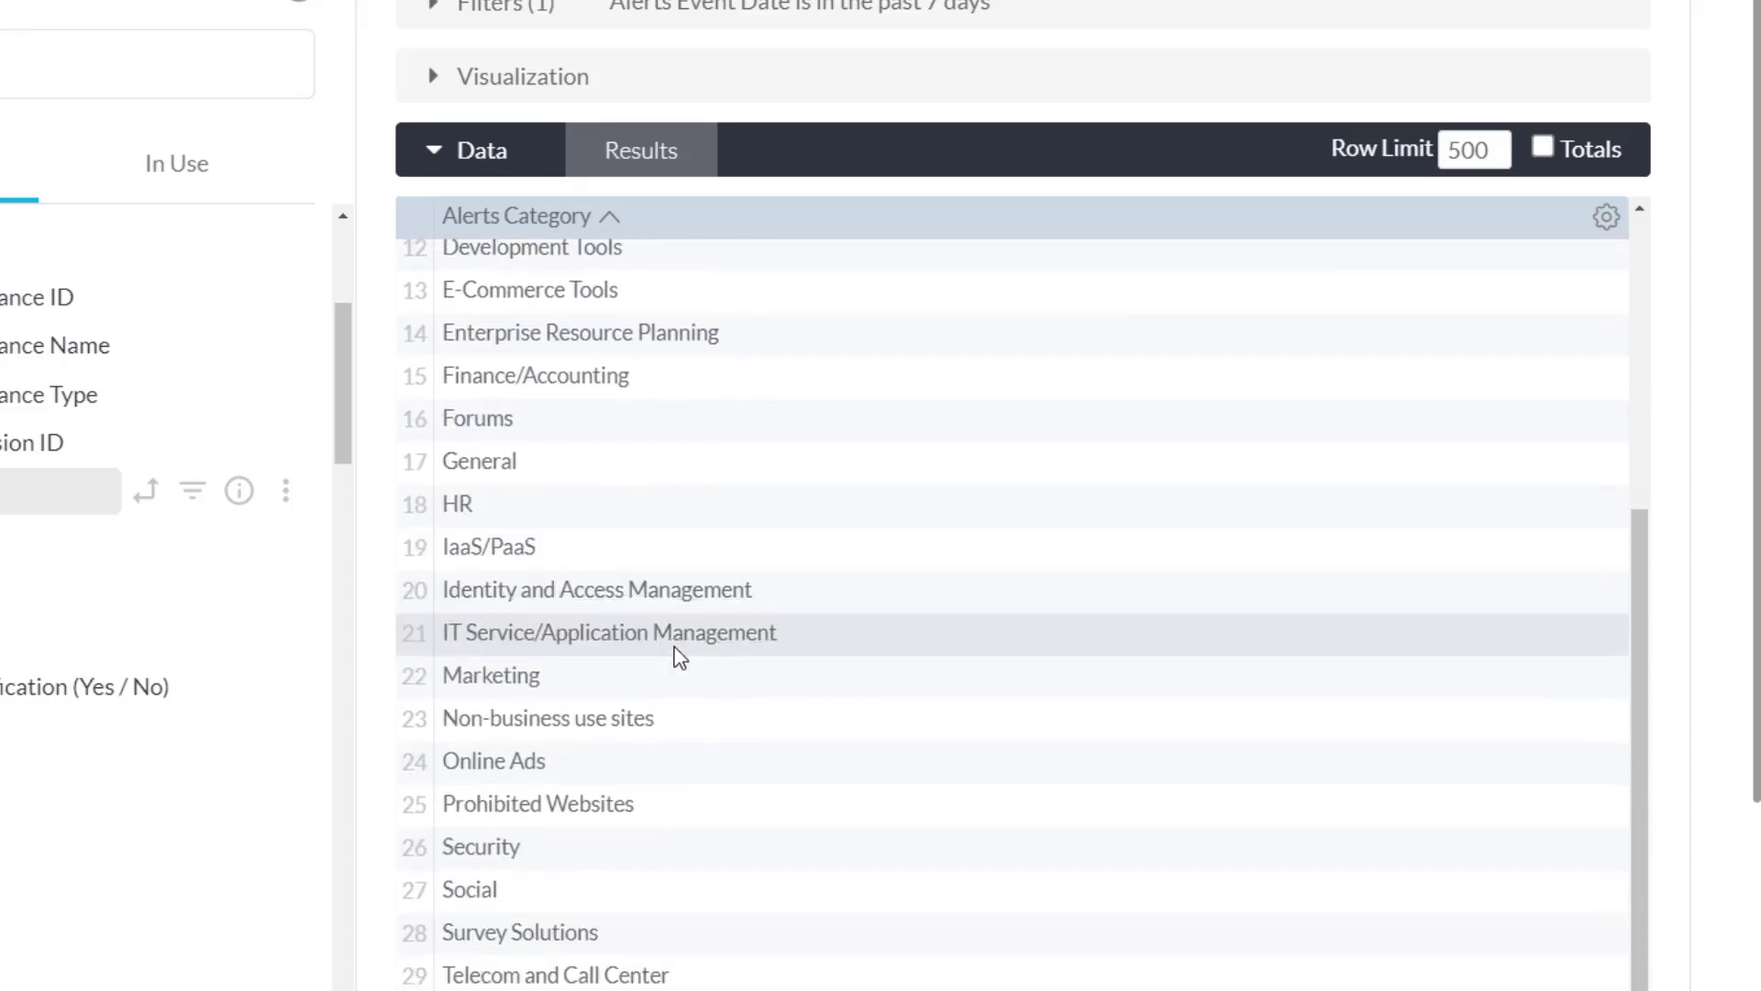
scroll(678, 656, "up", 5)
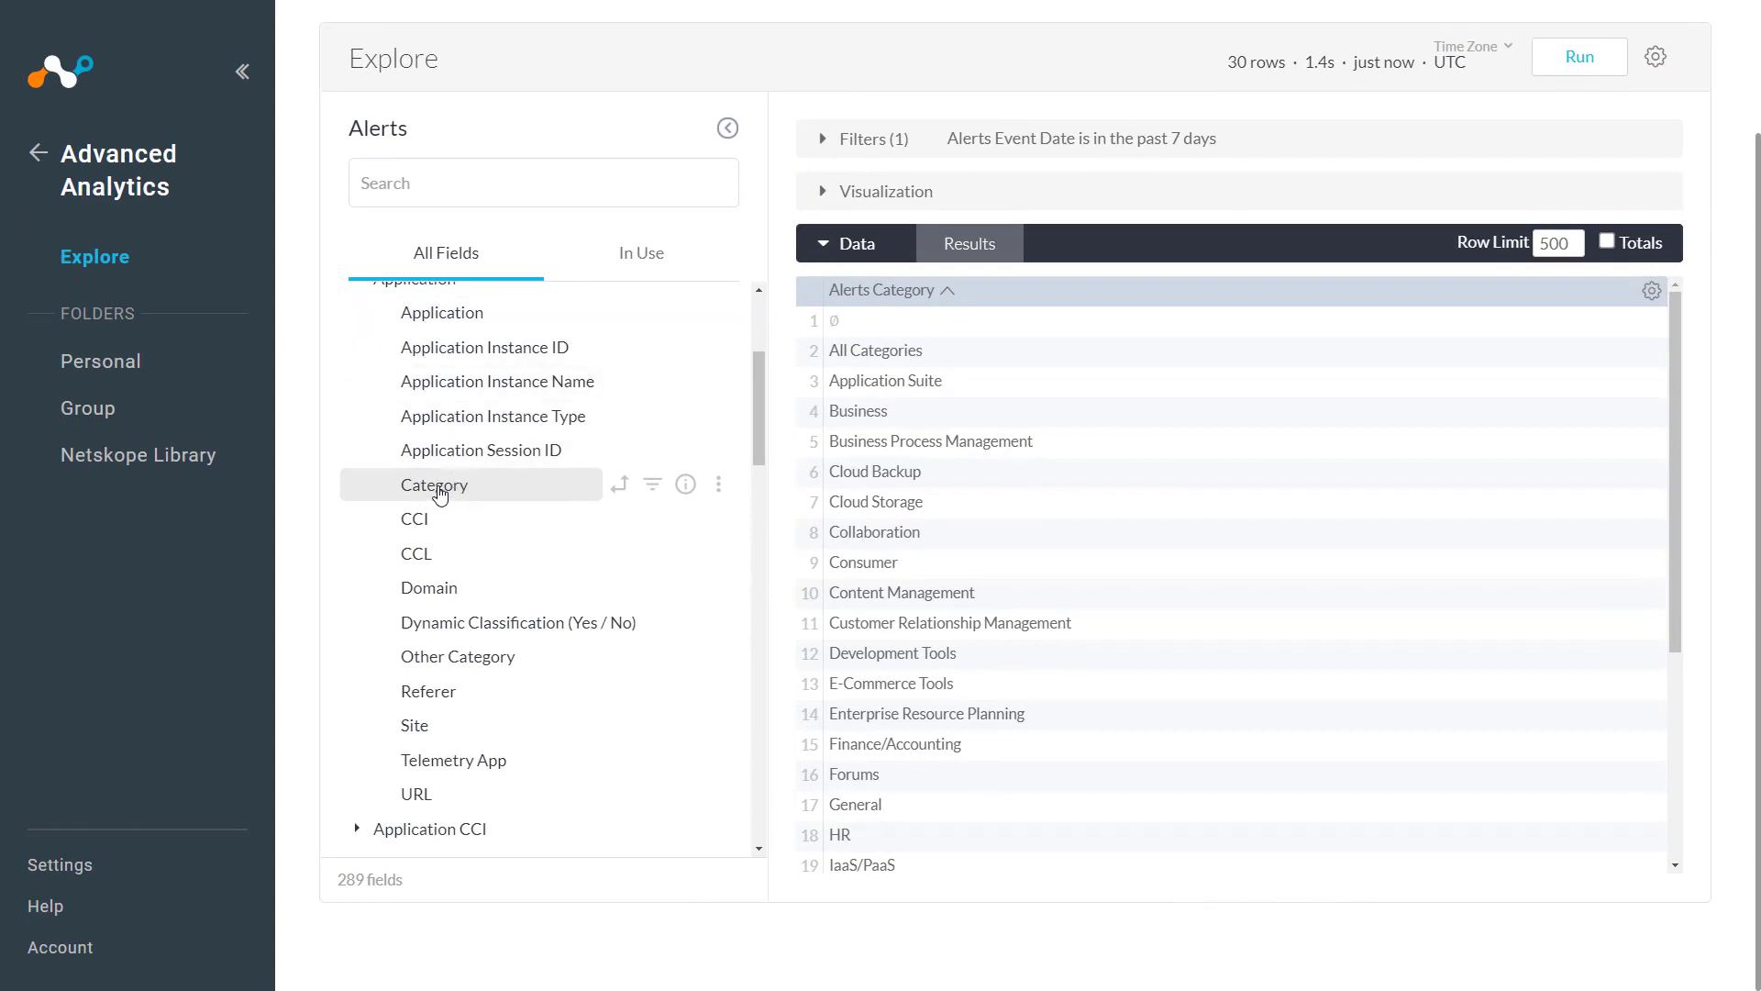
- Replace Category with the Application field and rerun, listing 109 applications
left_click(437, 488)
left_click(457, 313)
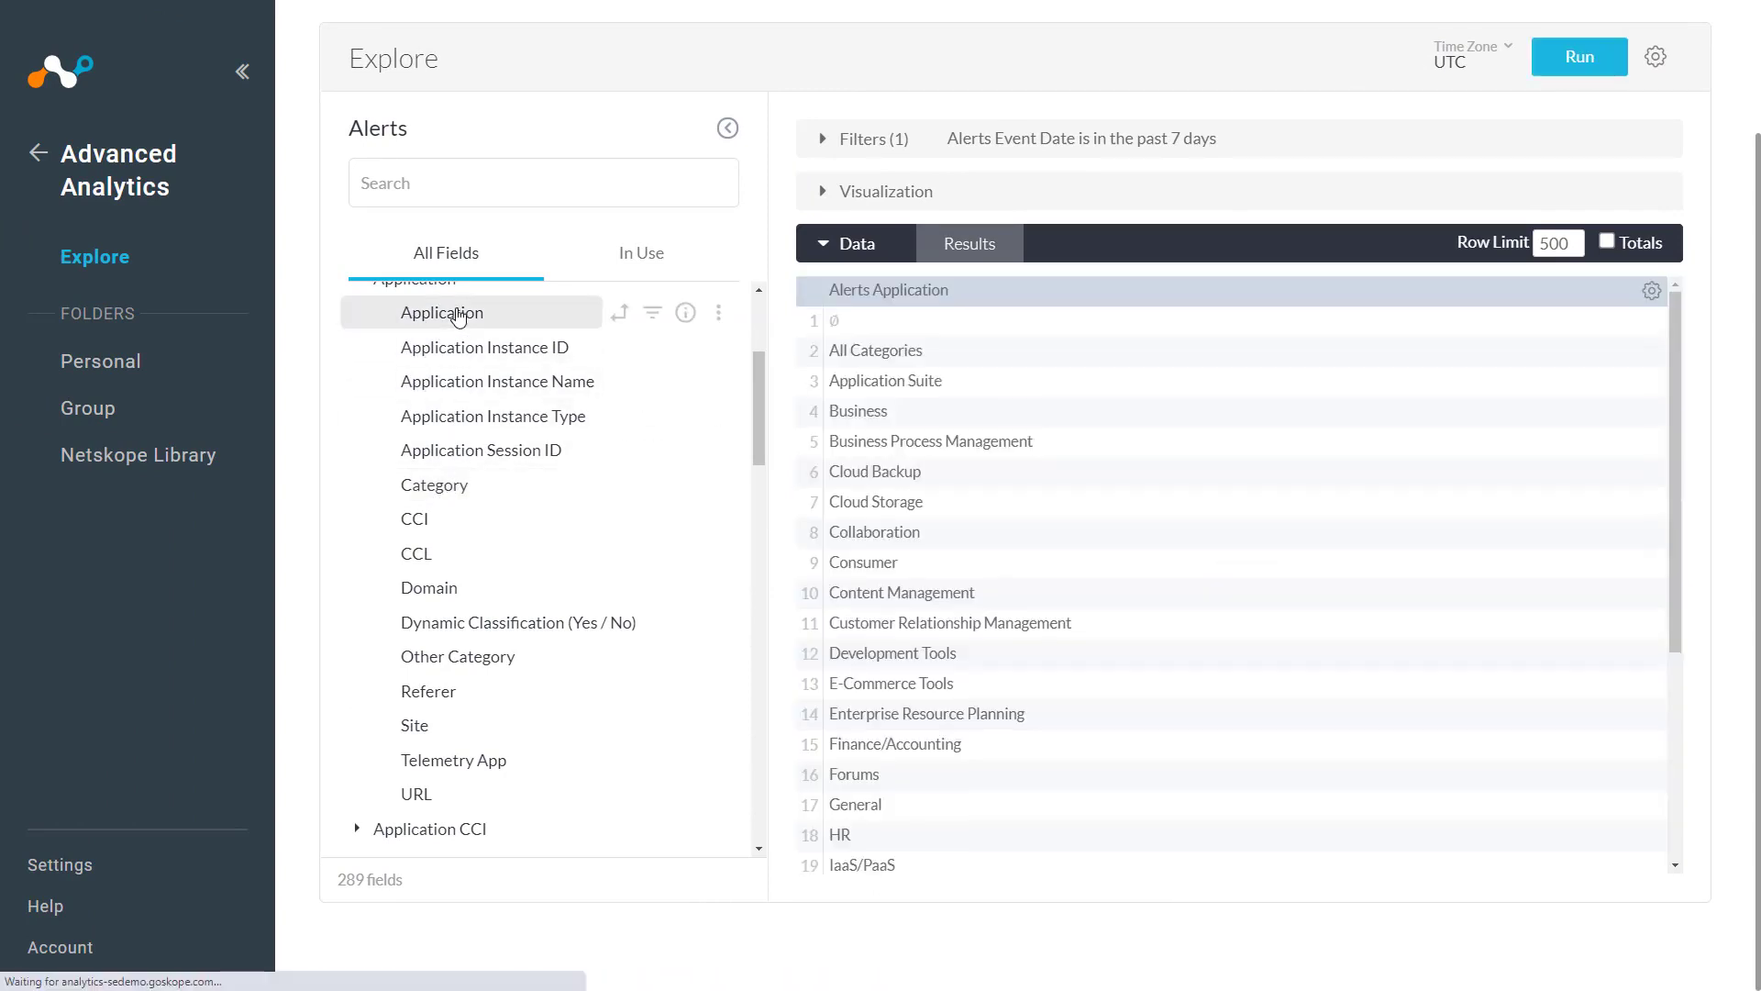
left_click(1581, 61)
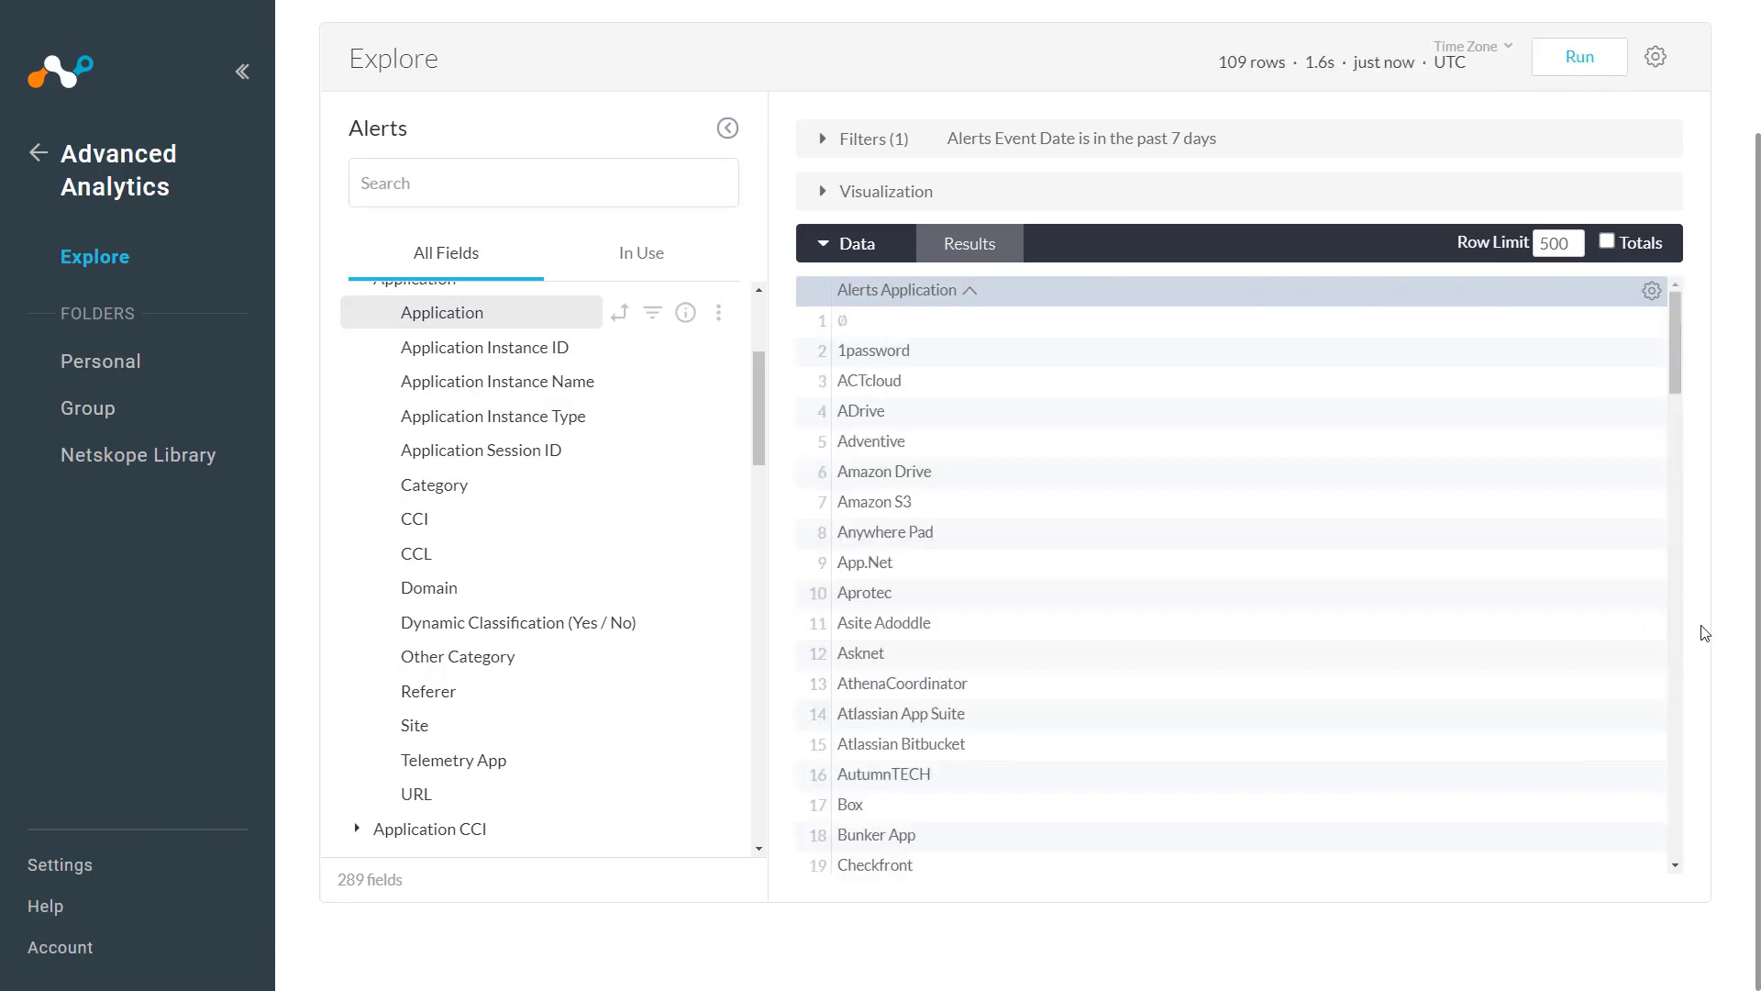
scroll(1344, 543, "down", 5)
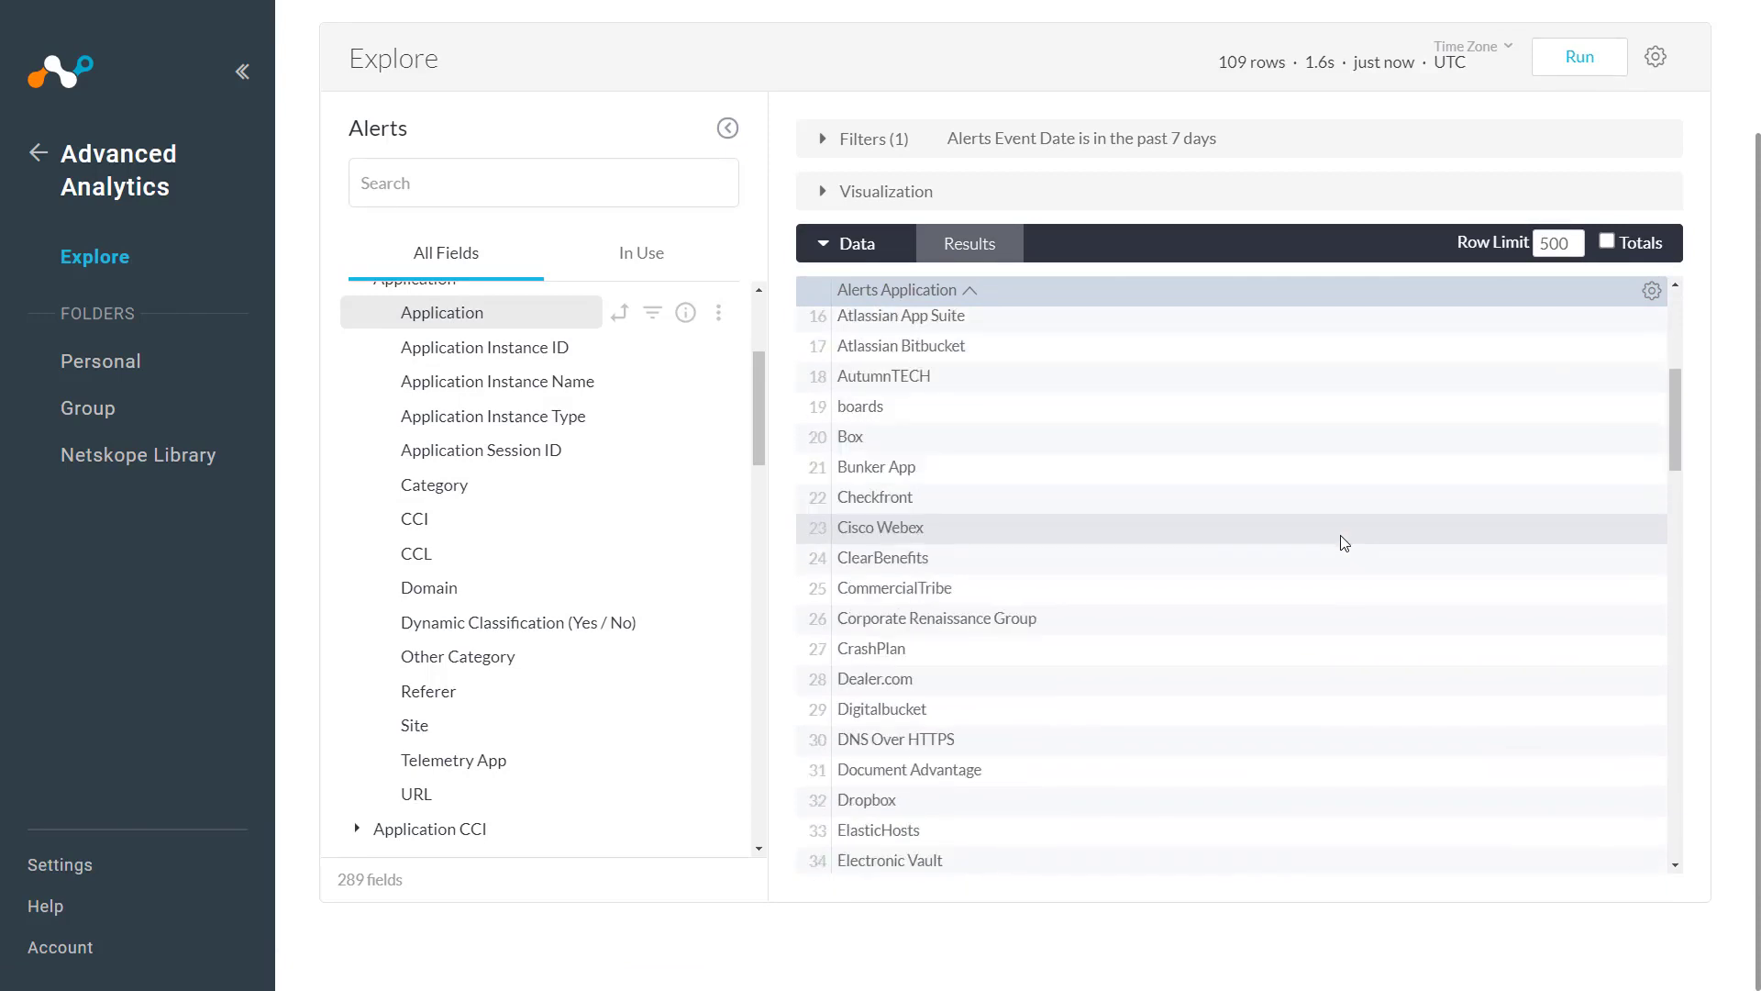
scroll(1344, 543, "down", 4)
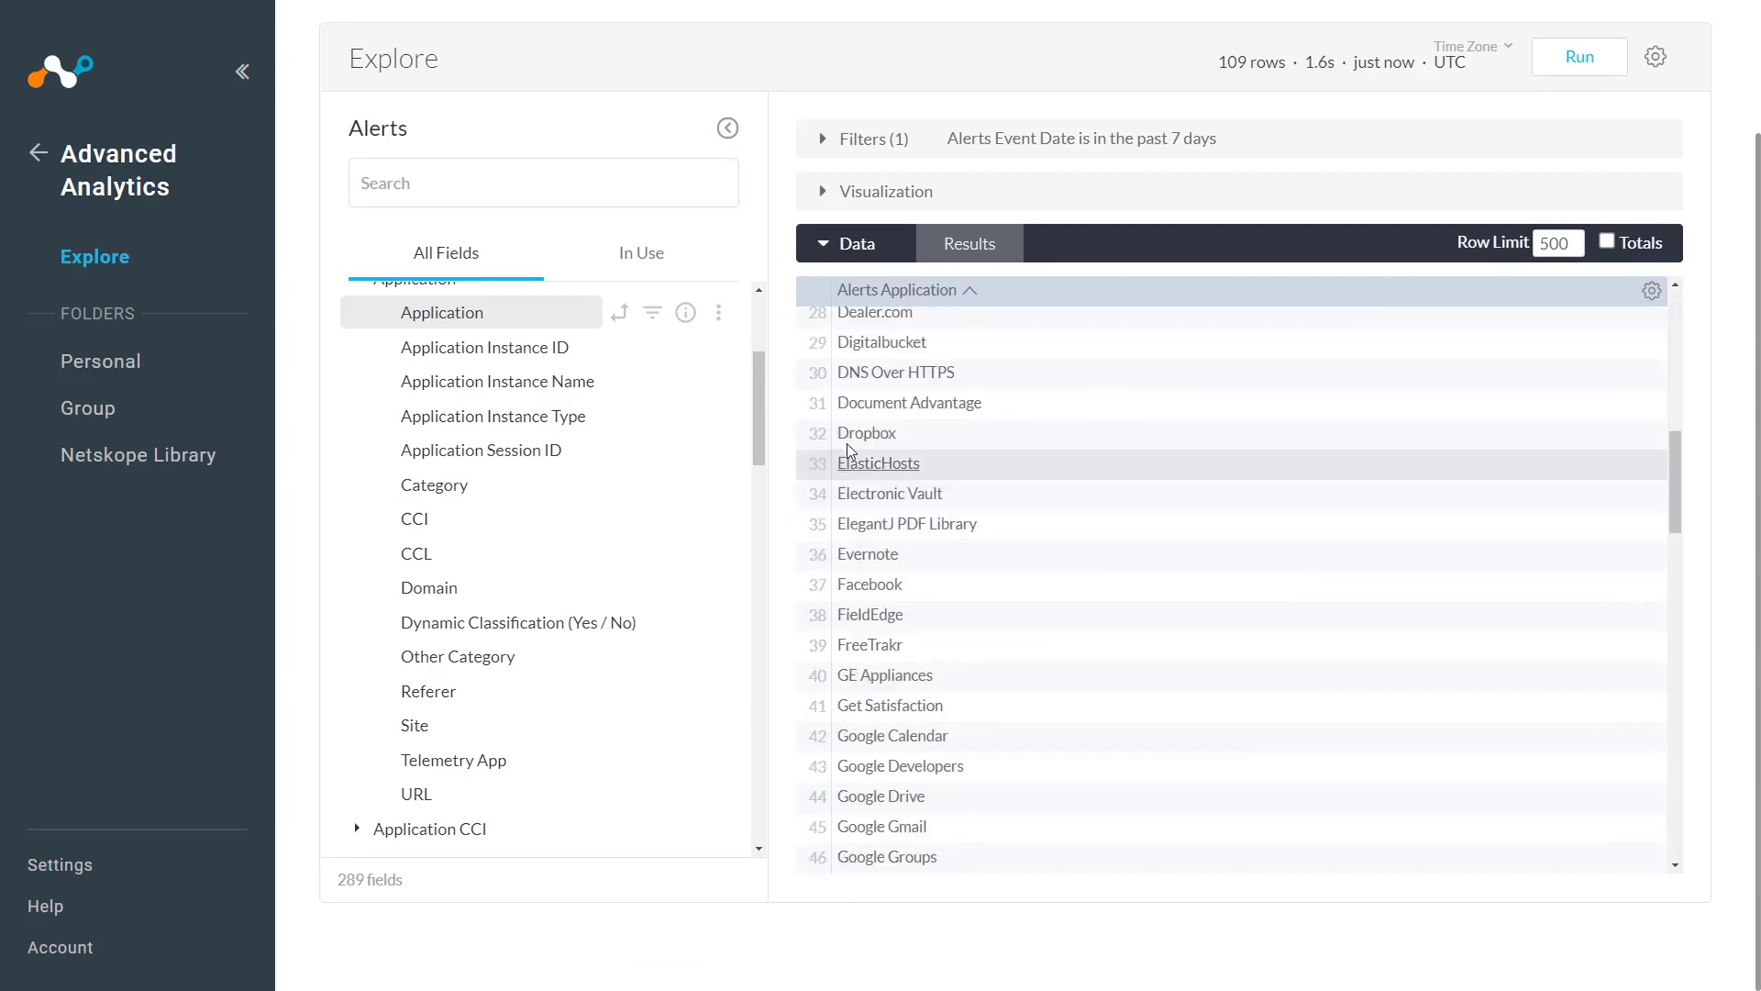
left_click(538, 180)
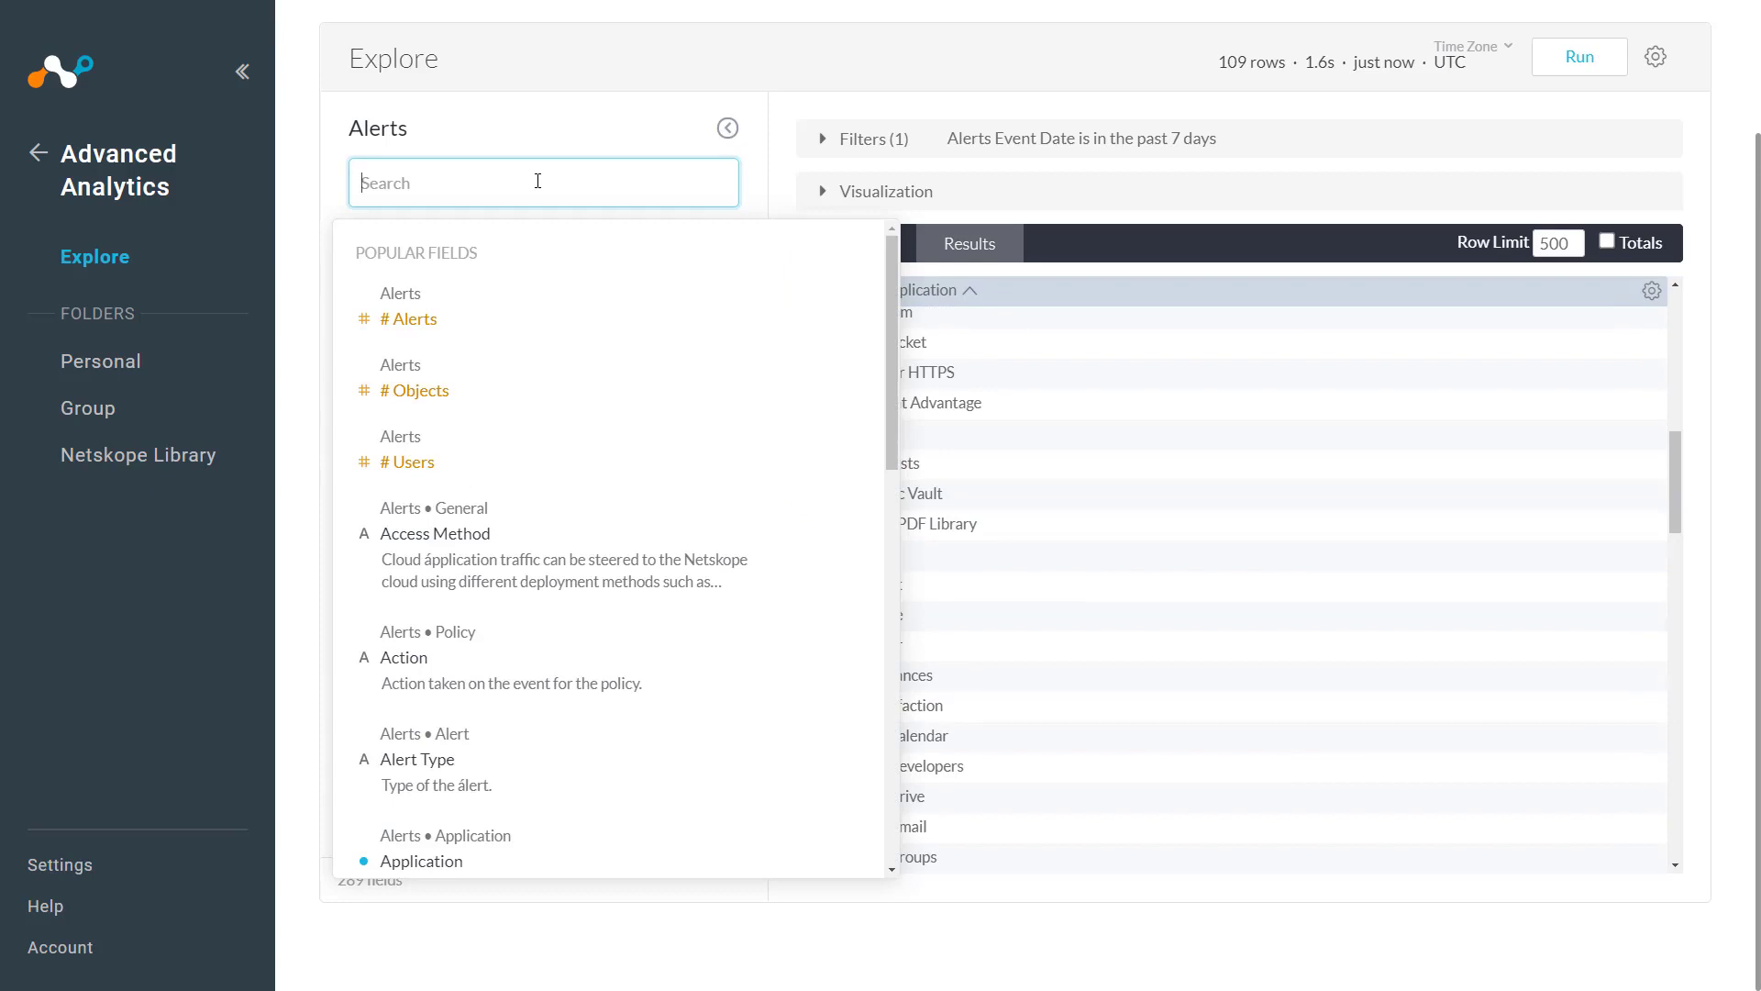
- Add Policy Name via a 'policy' search, drop the Application column, and rerun for 44 policies
type("polic")
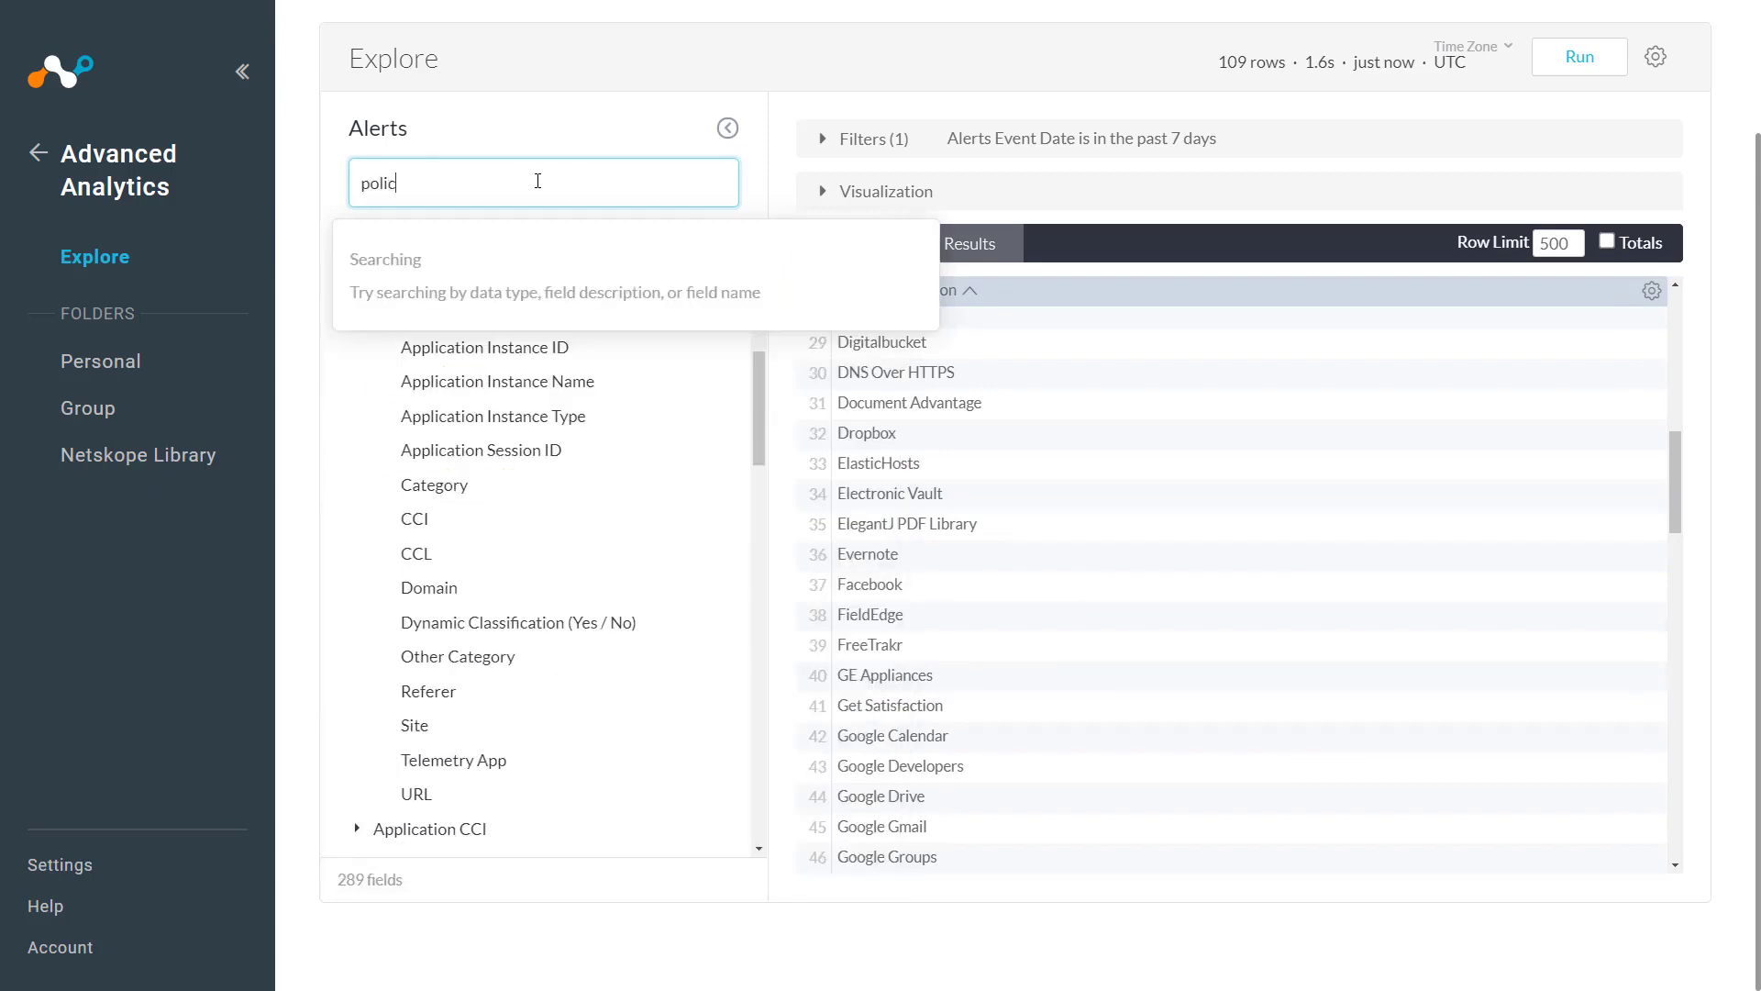
type("y")
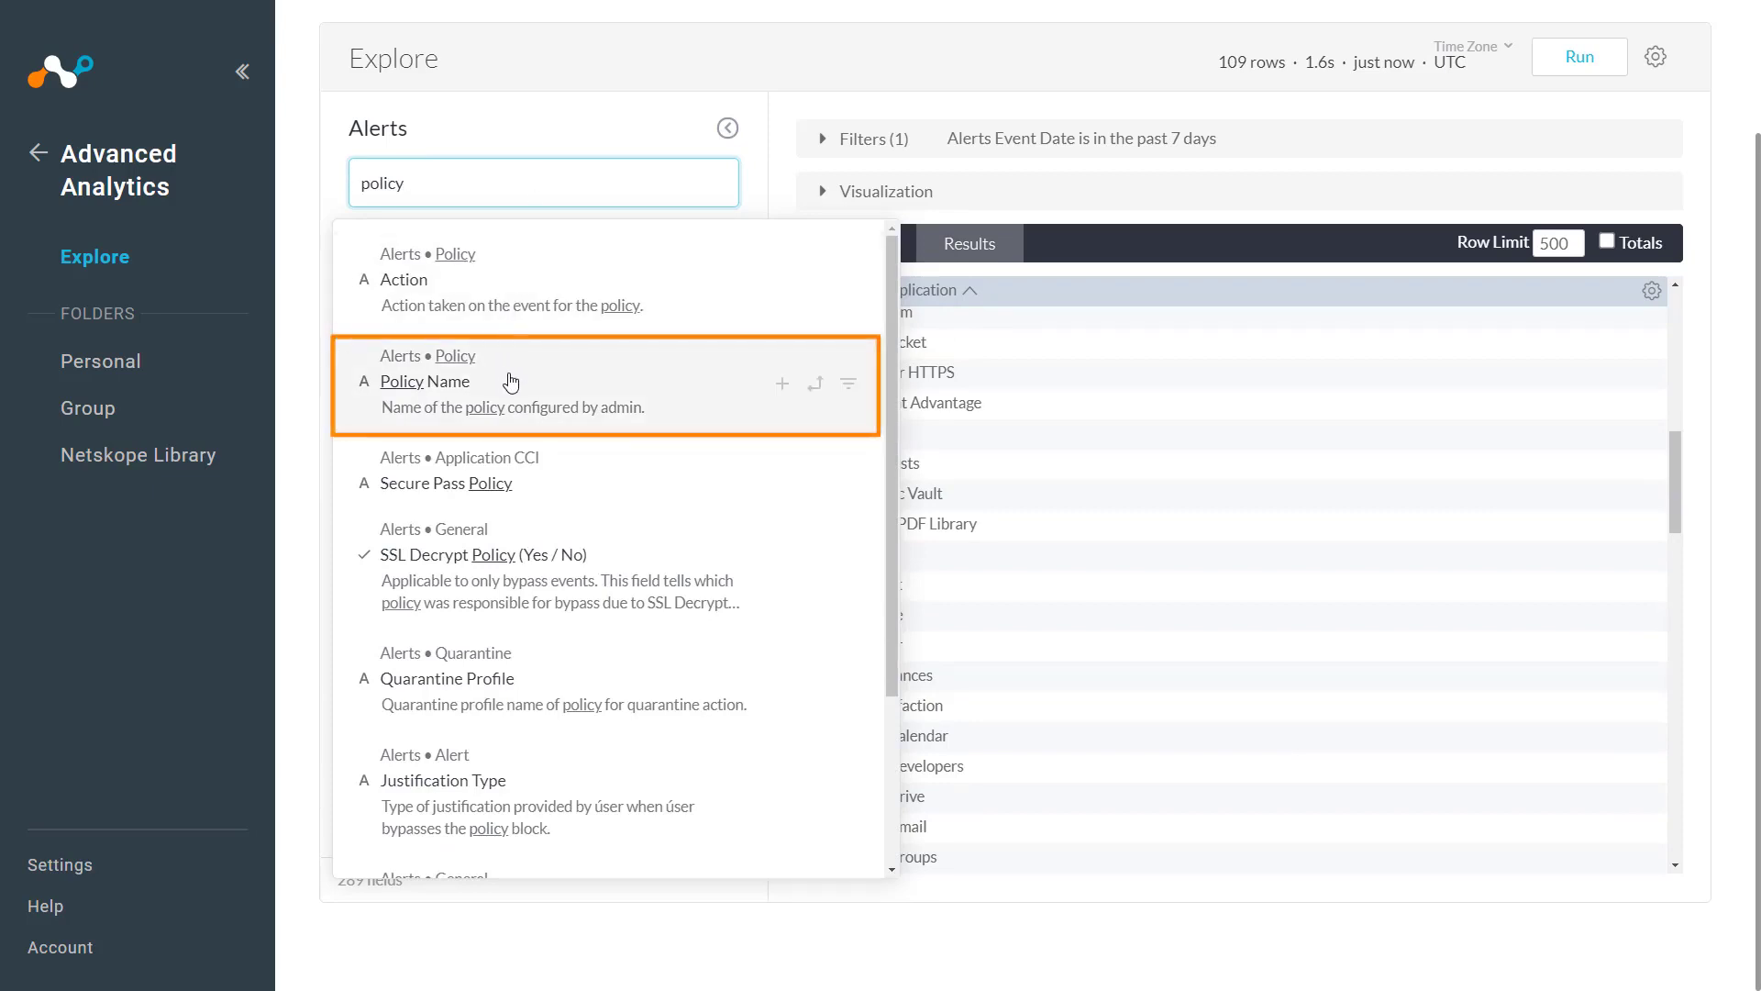
left_click(511, 381)
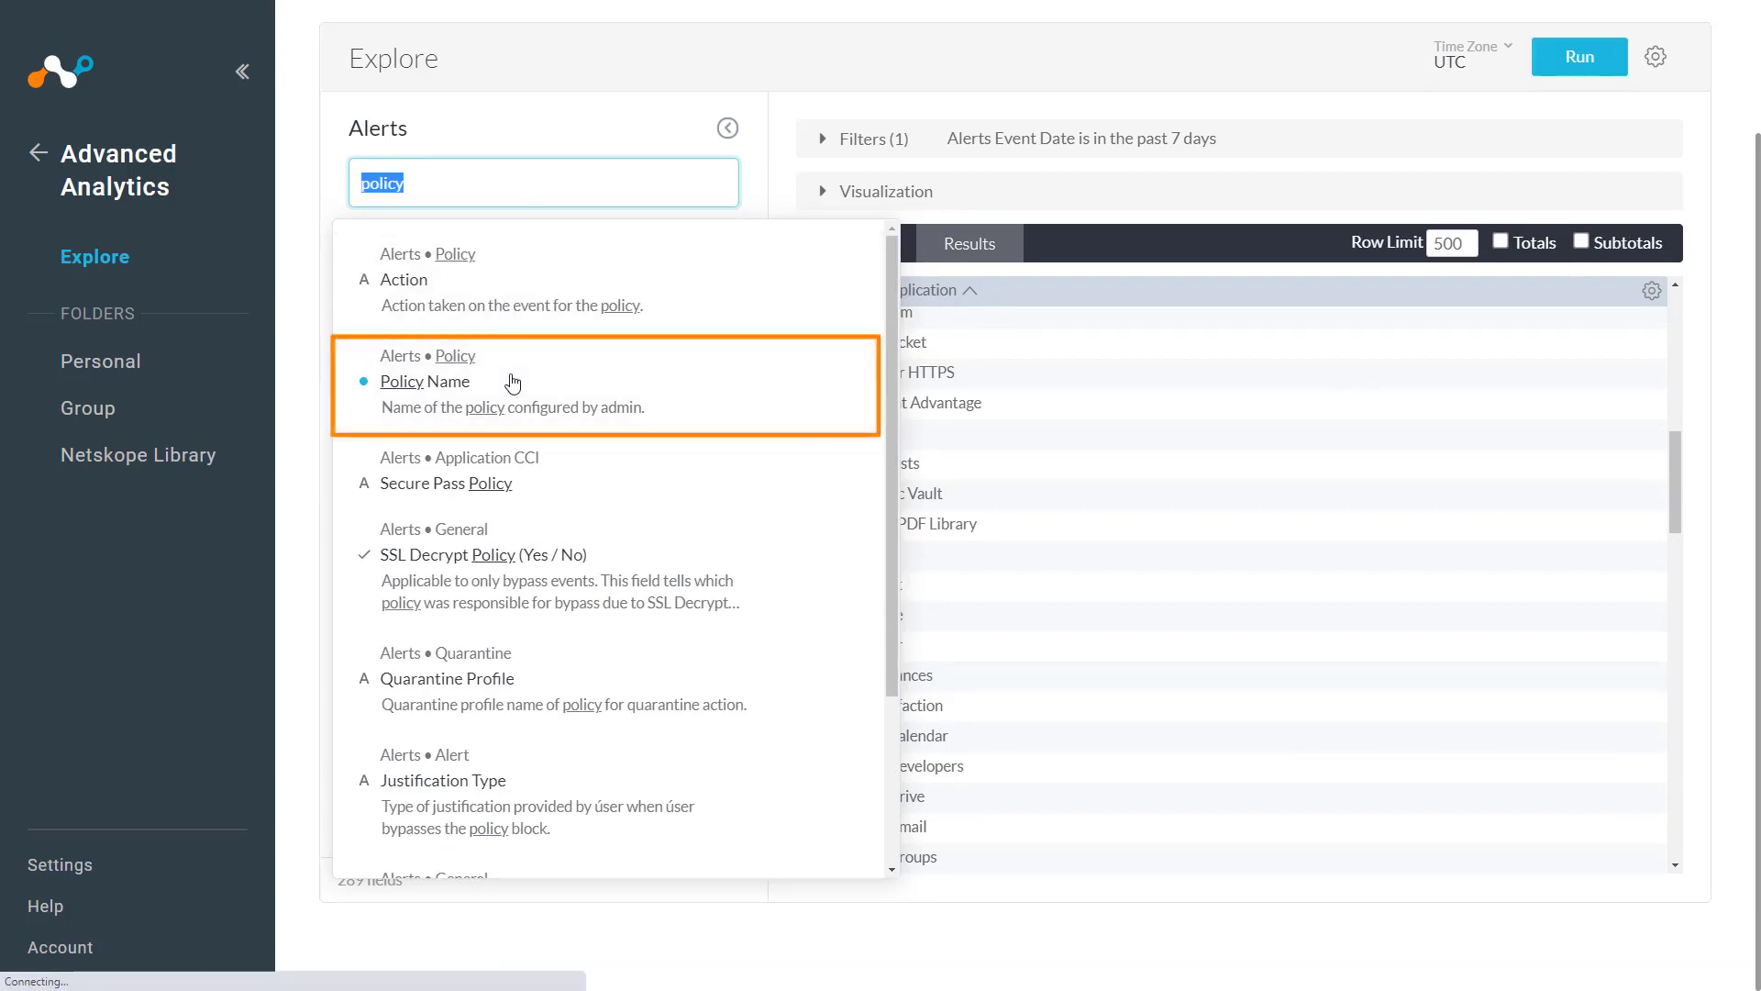
left_click(767, 206)
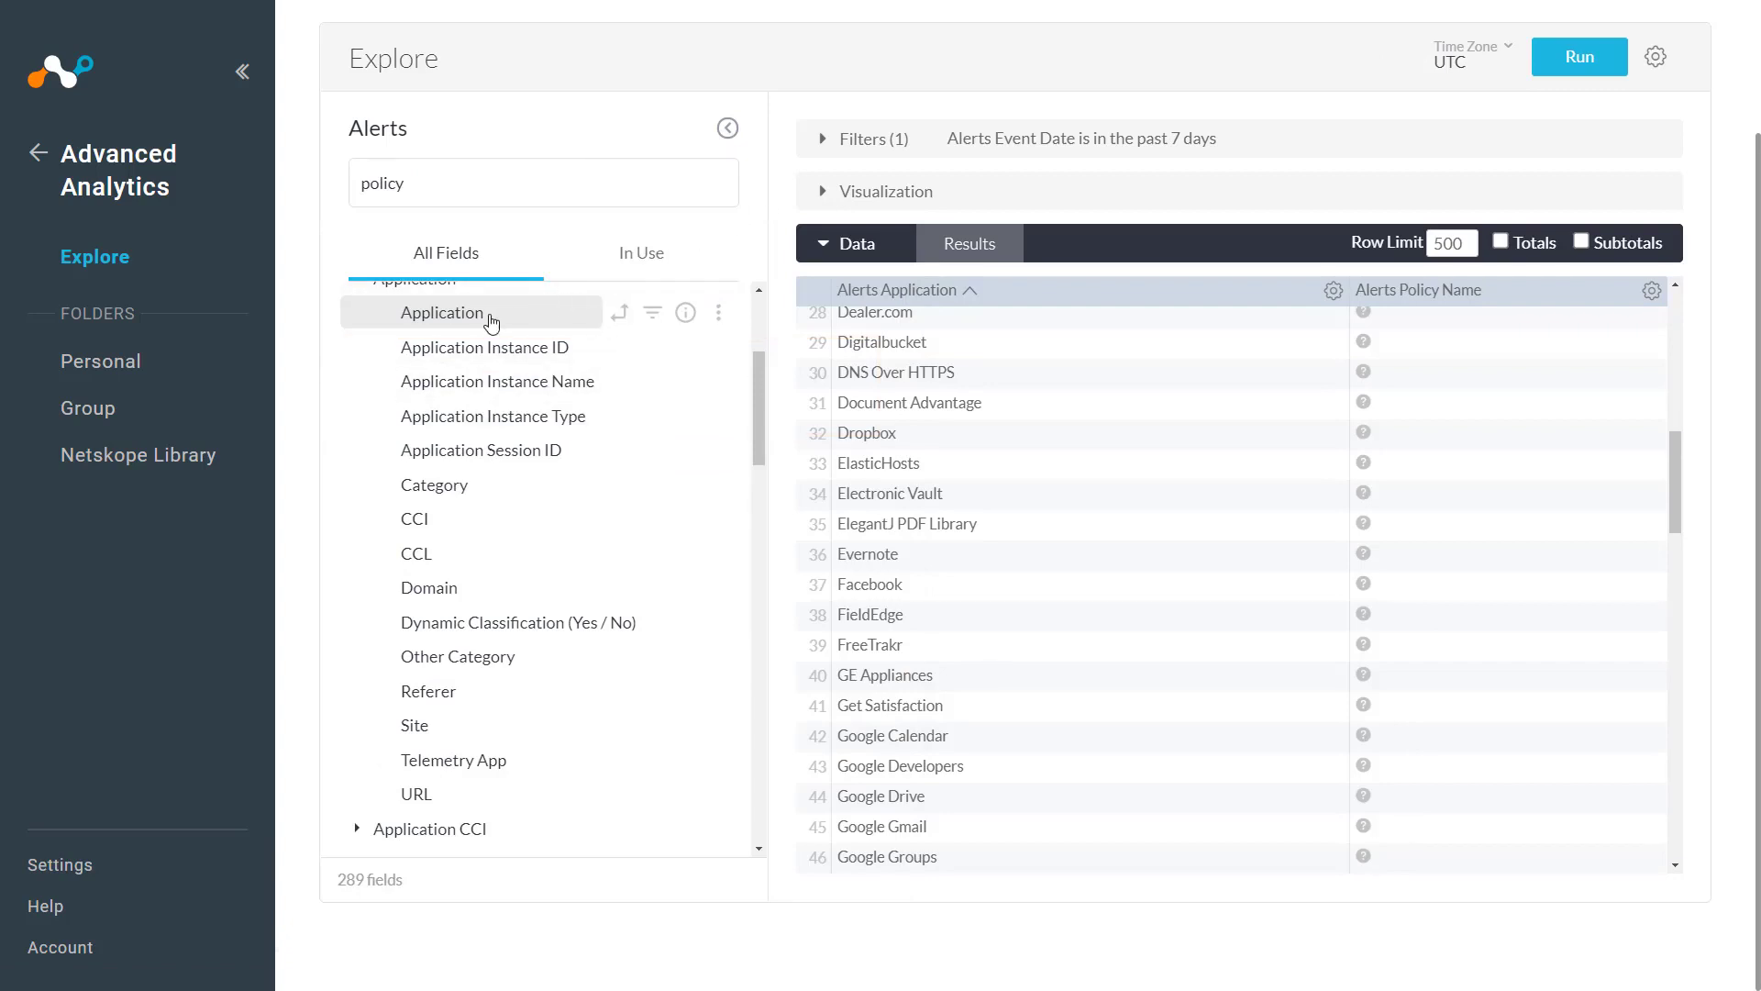
left_click(491, 313)
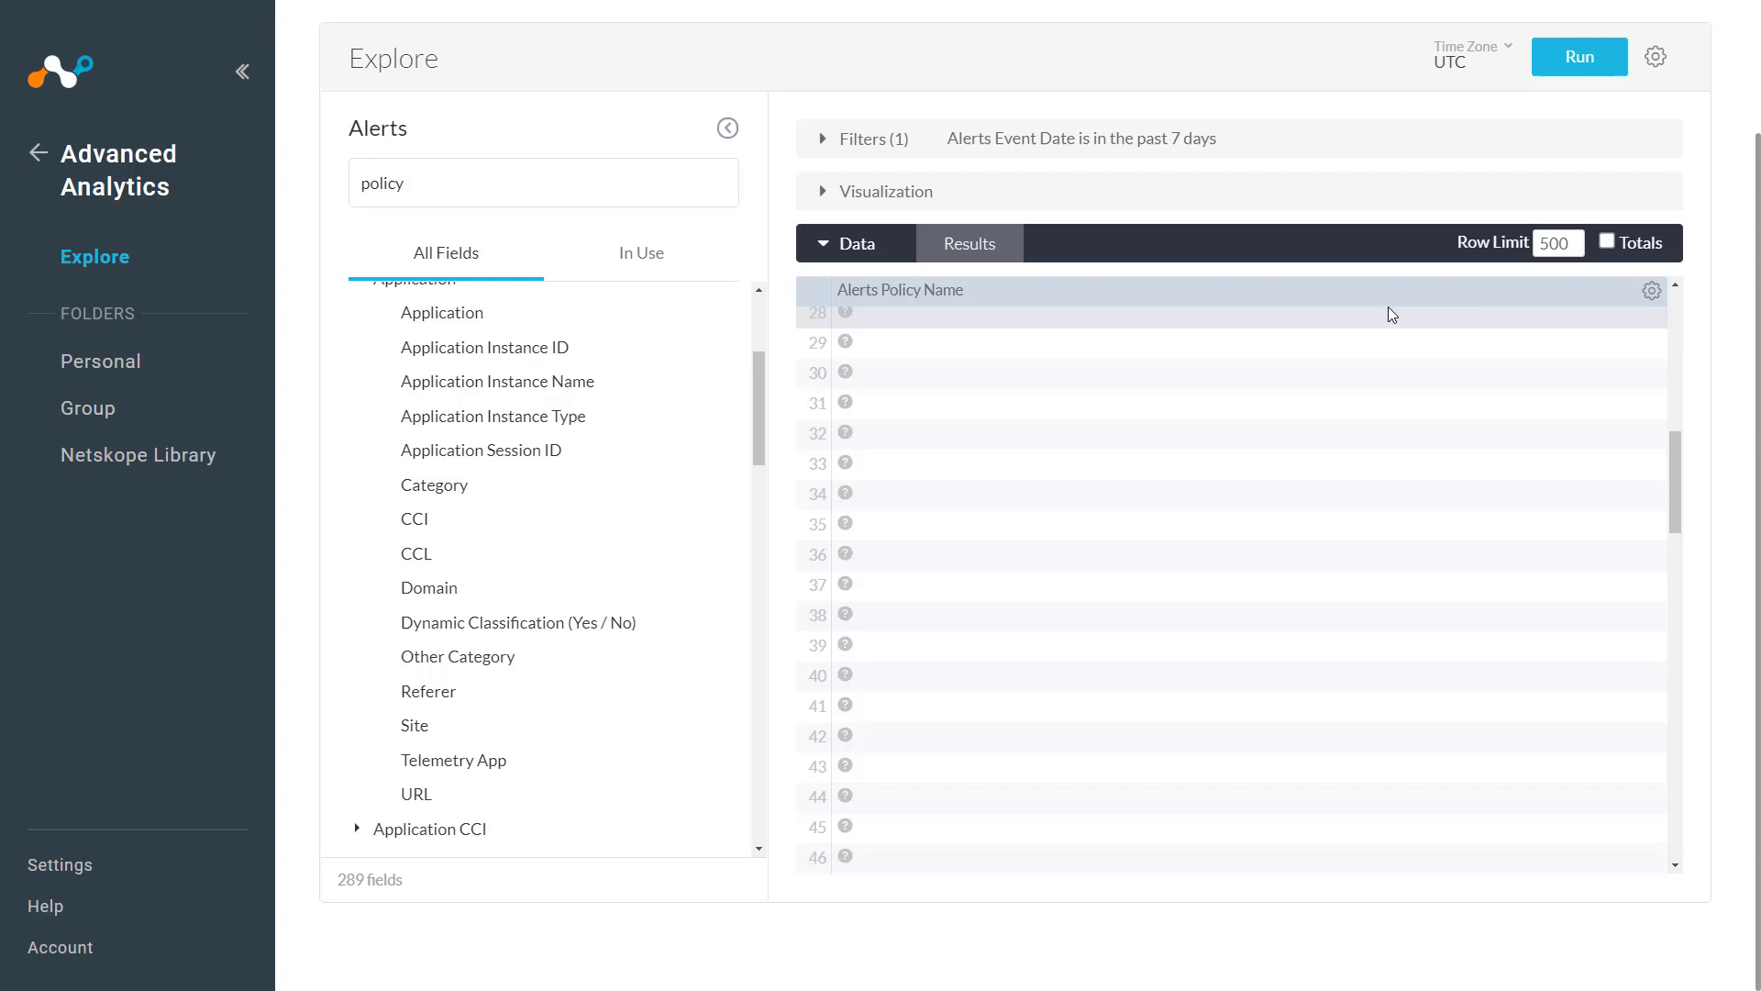
left_click(1572, 61)
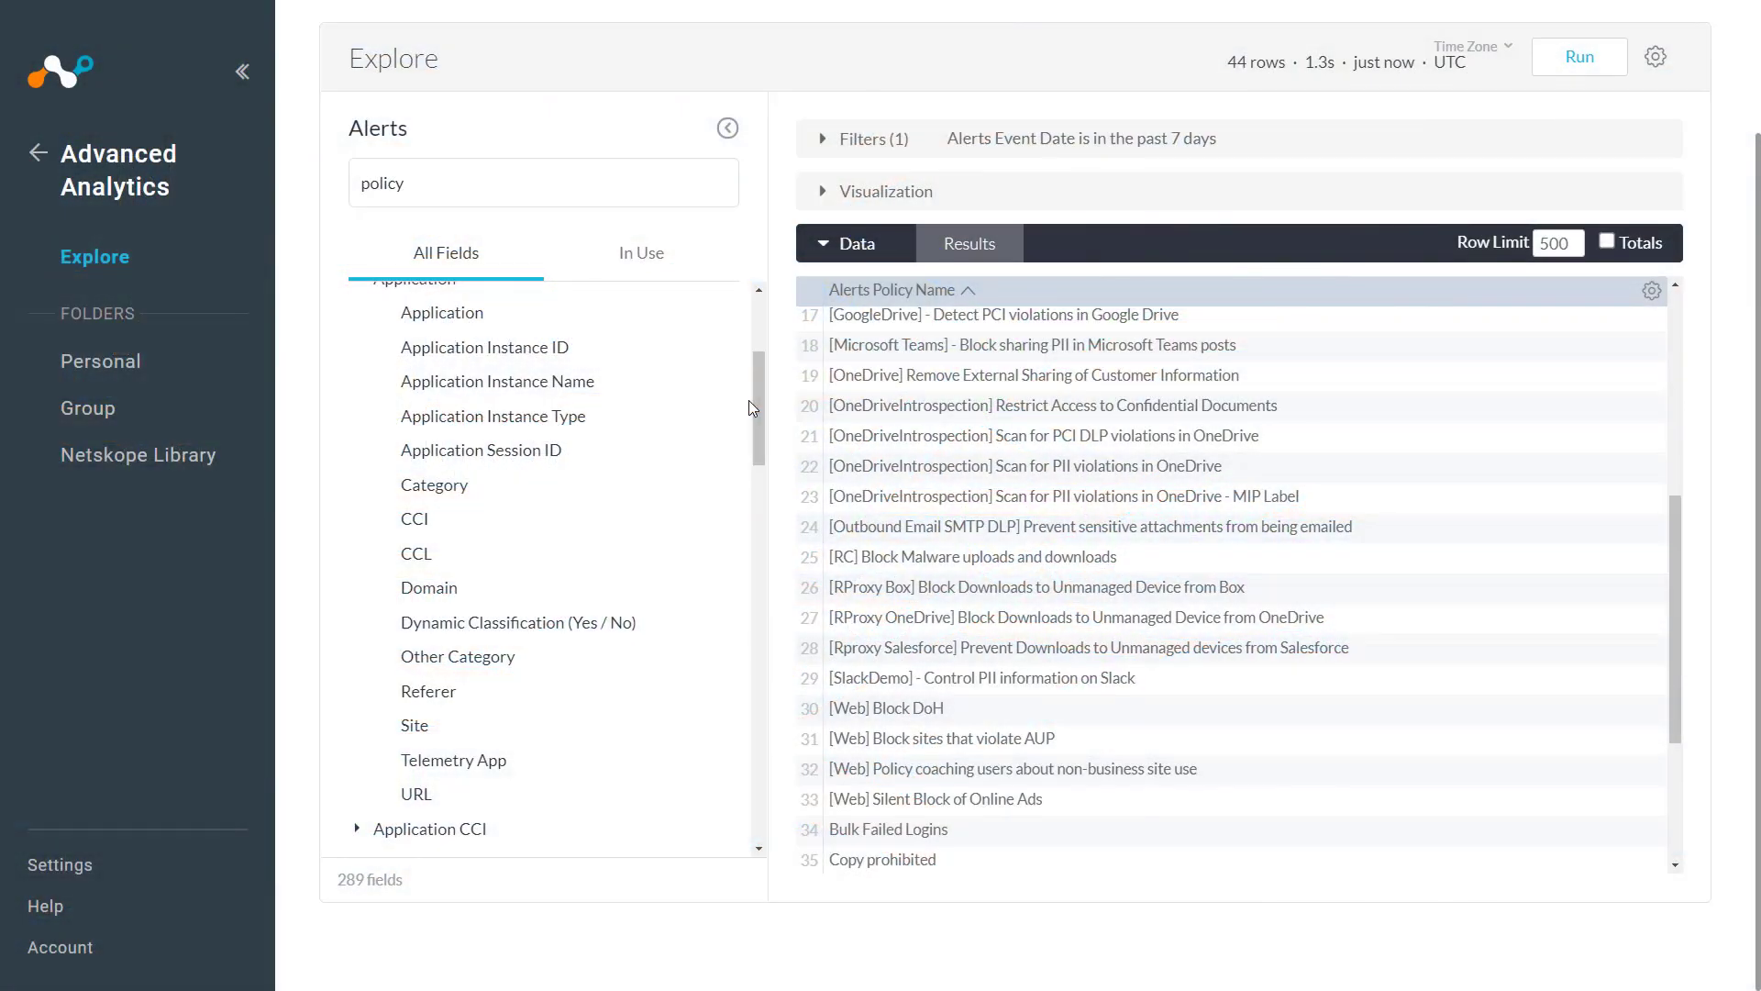
scroll(663, 457, "down", 7)
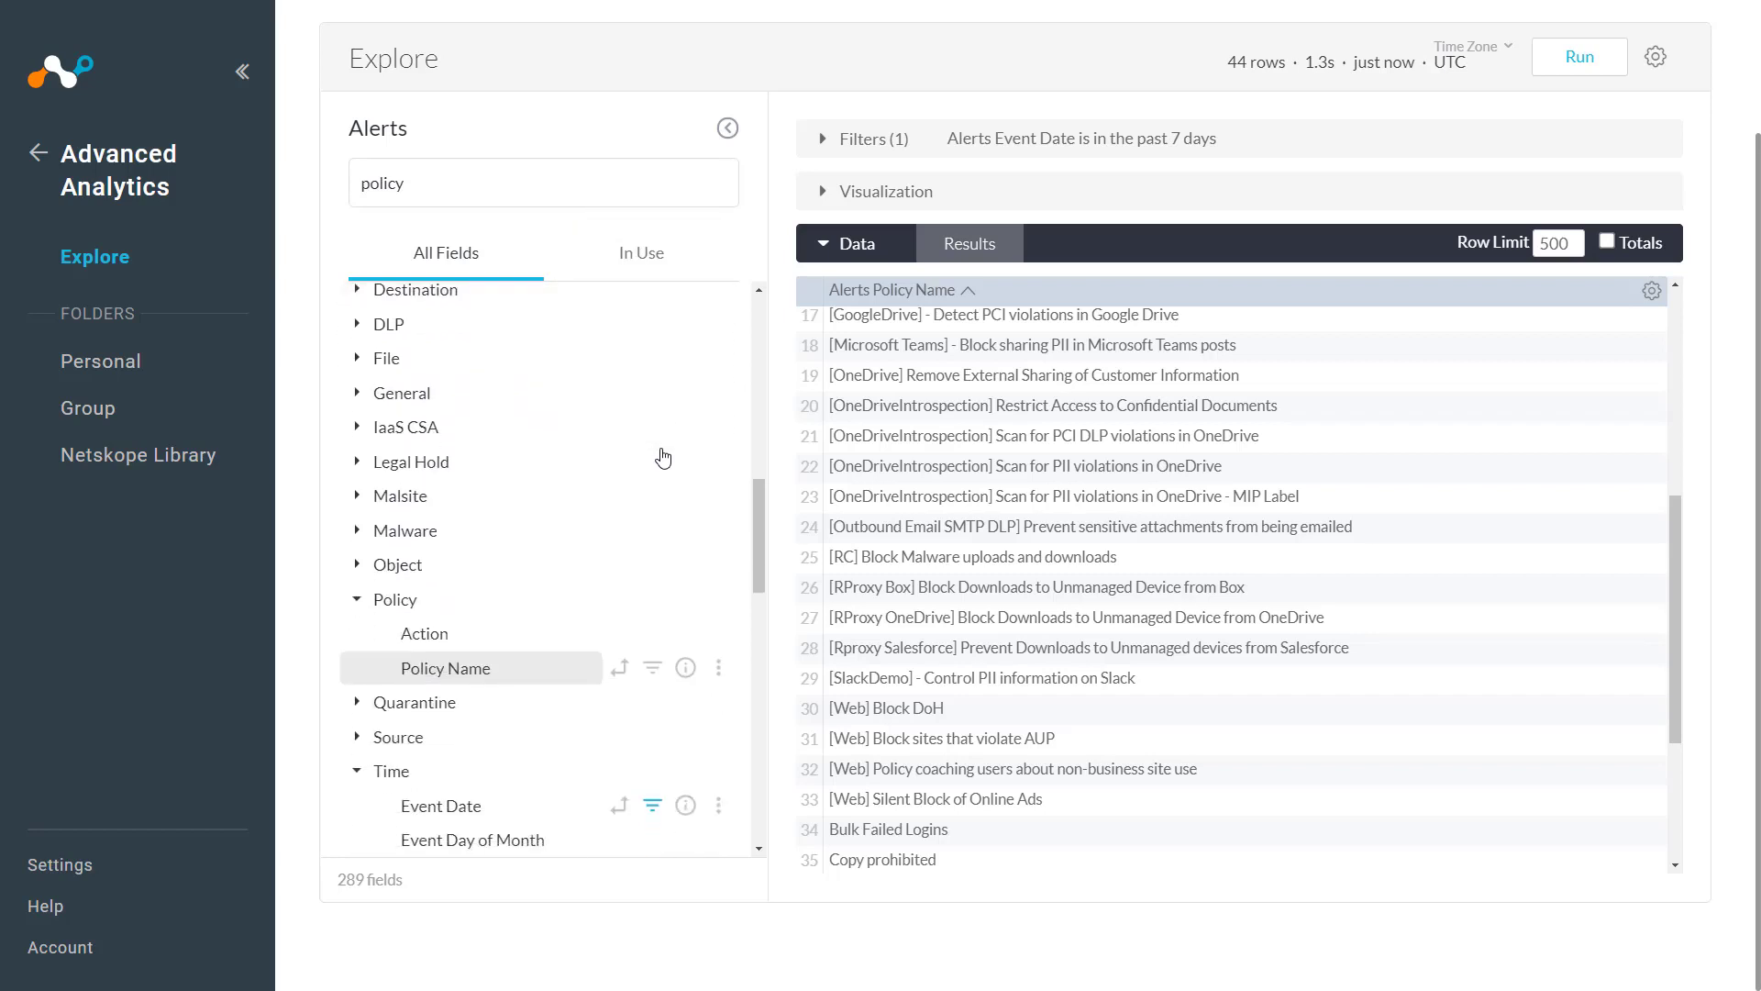
scroll(664, 457, "down", 6)
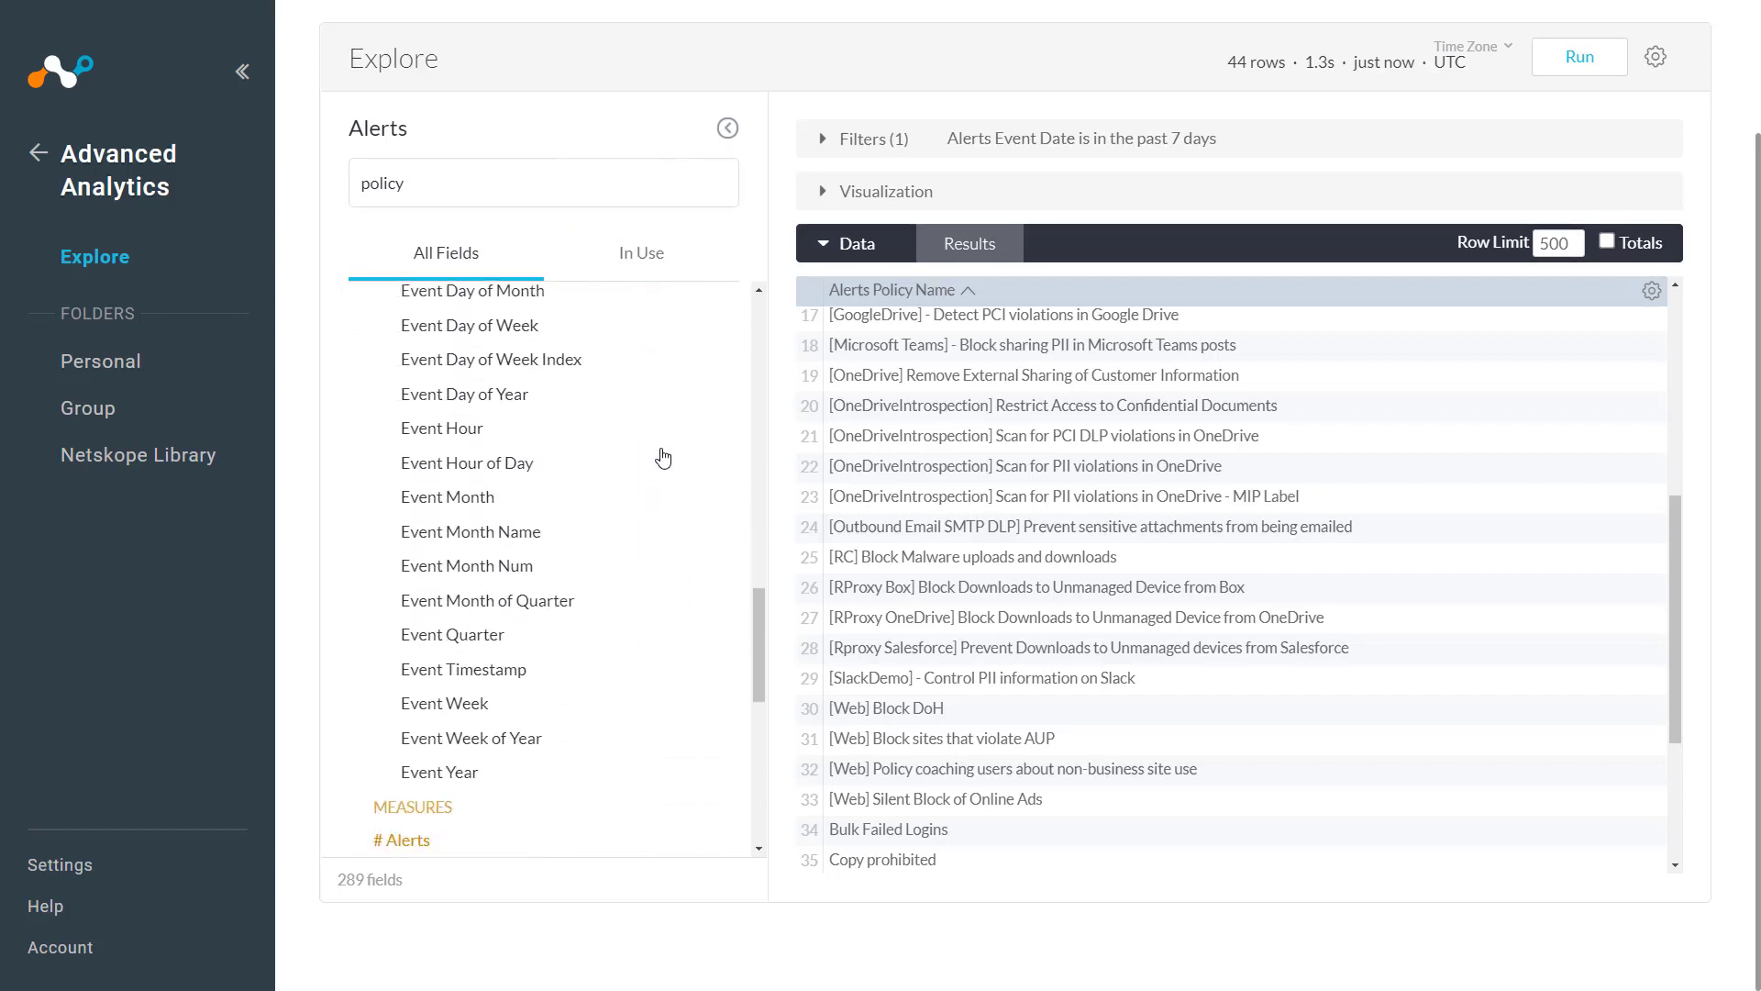
scroll(663, 457, "down", 5)
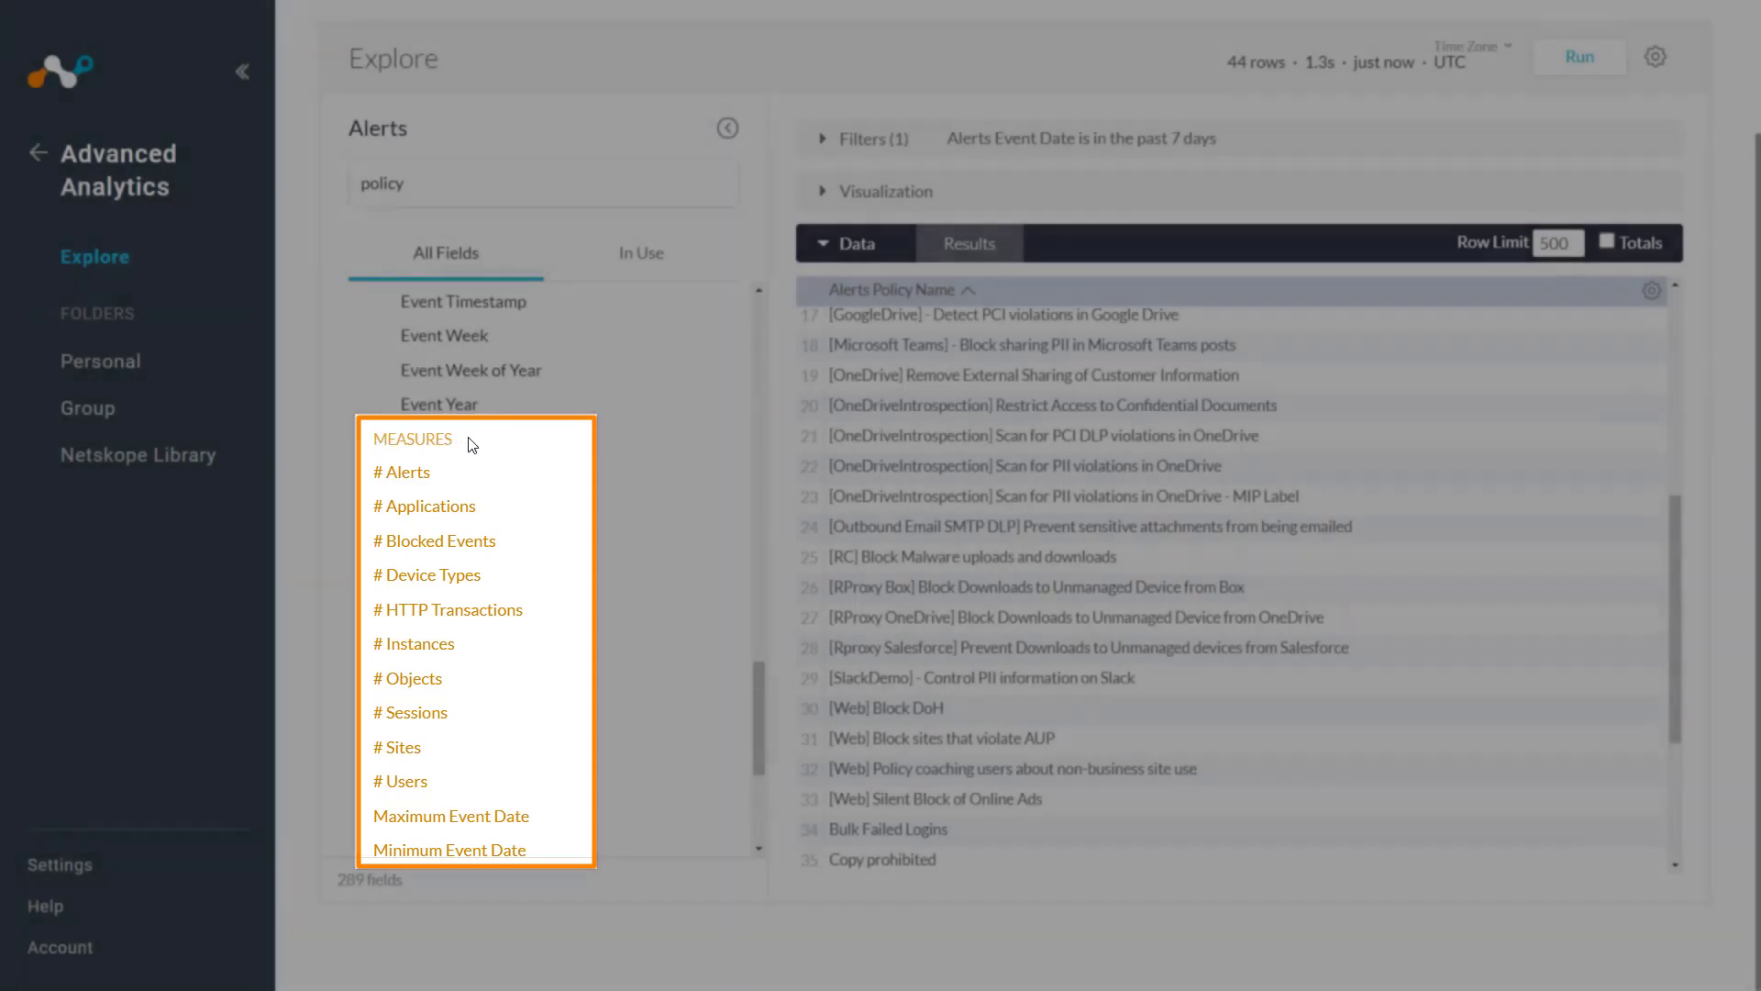
scroll(471, 445, "down", 1)
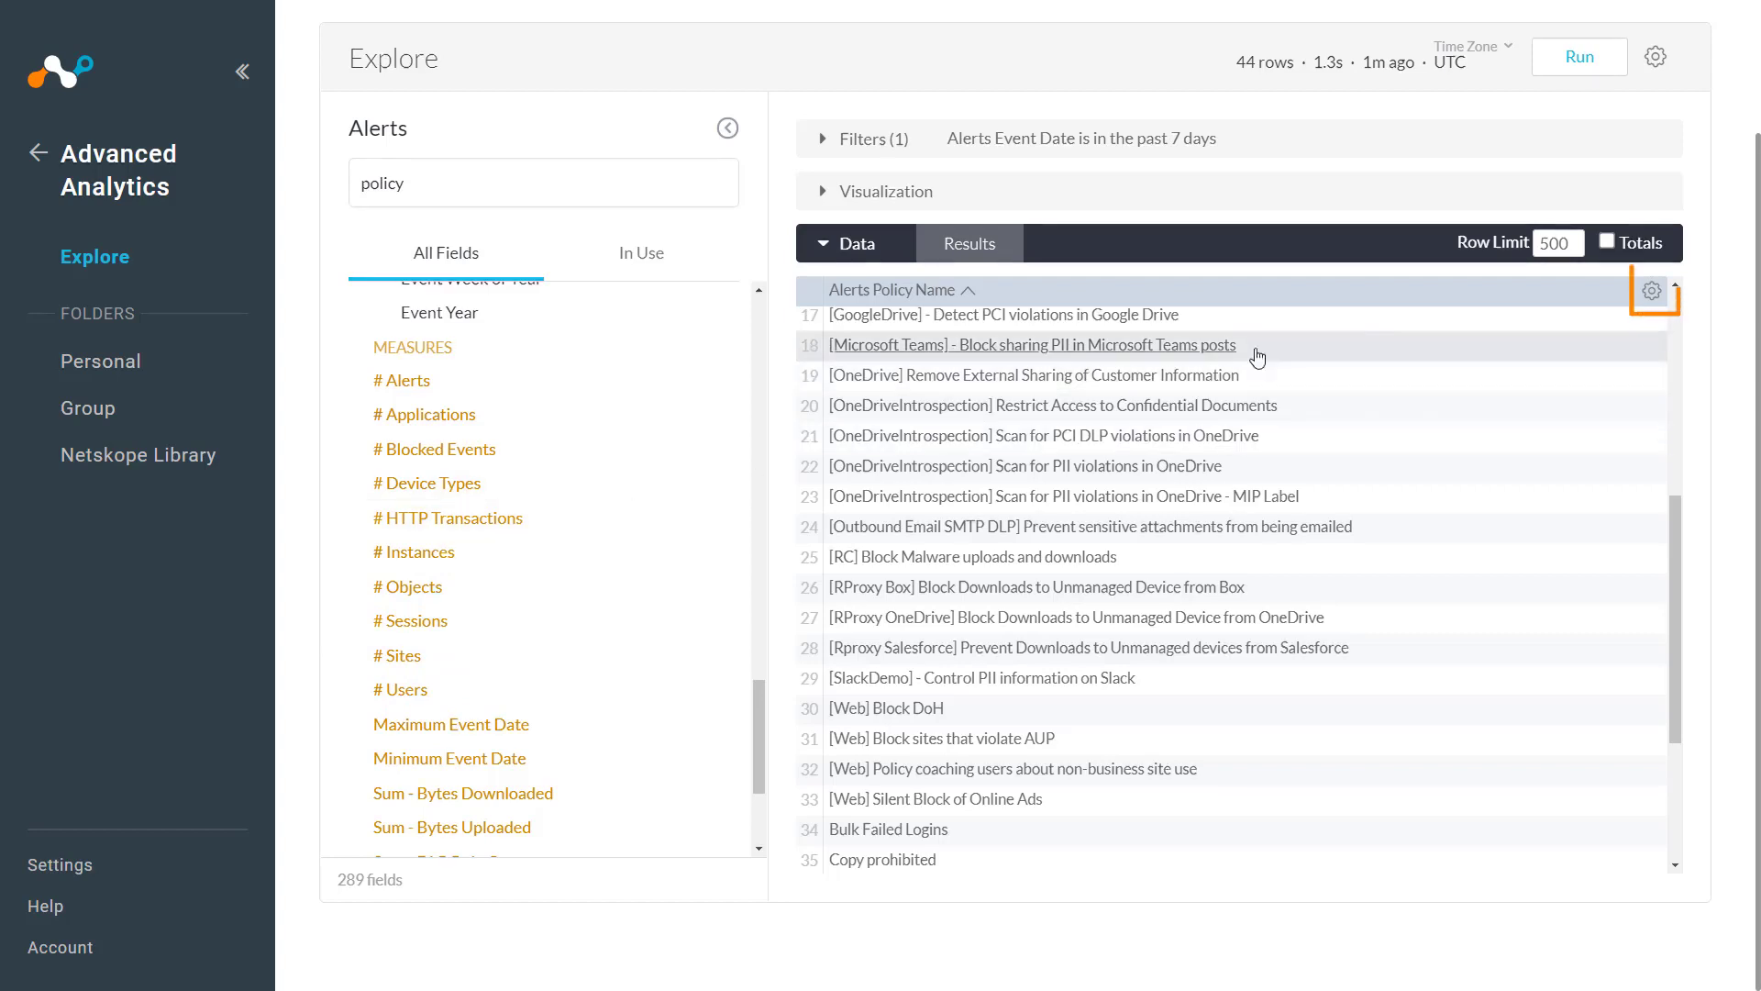
- Remove the Alerts Policy Name column, leaving the query with no fields
right_click(1658, 304)
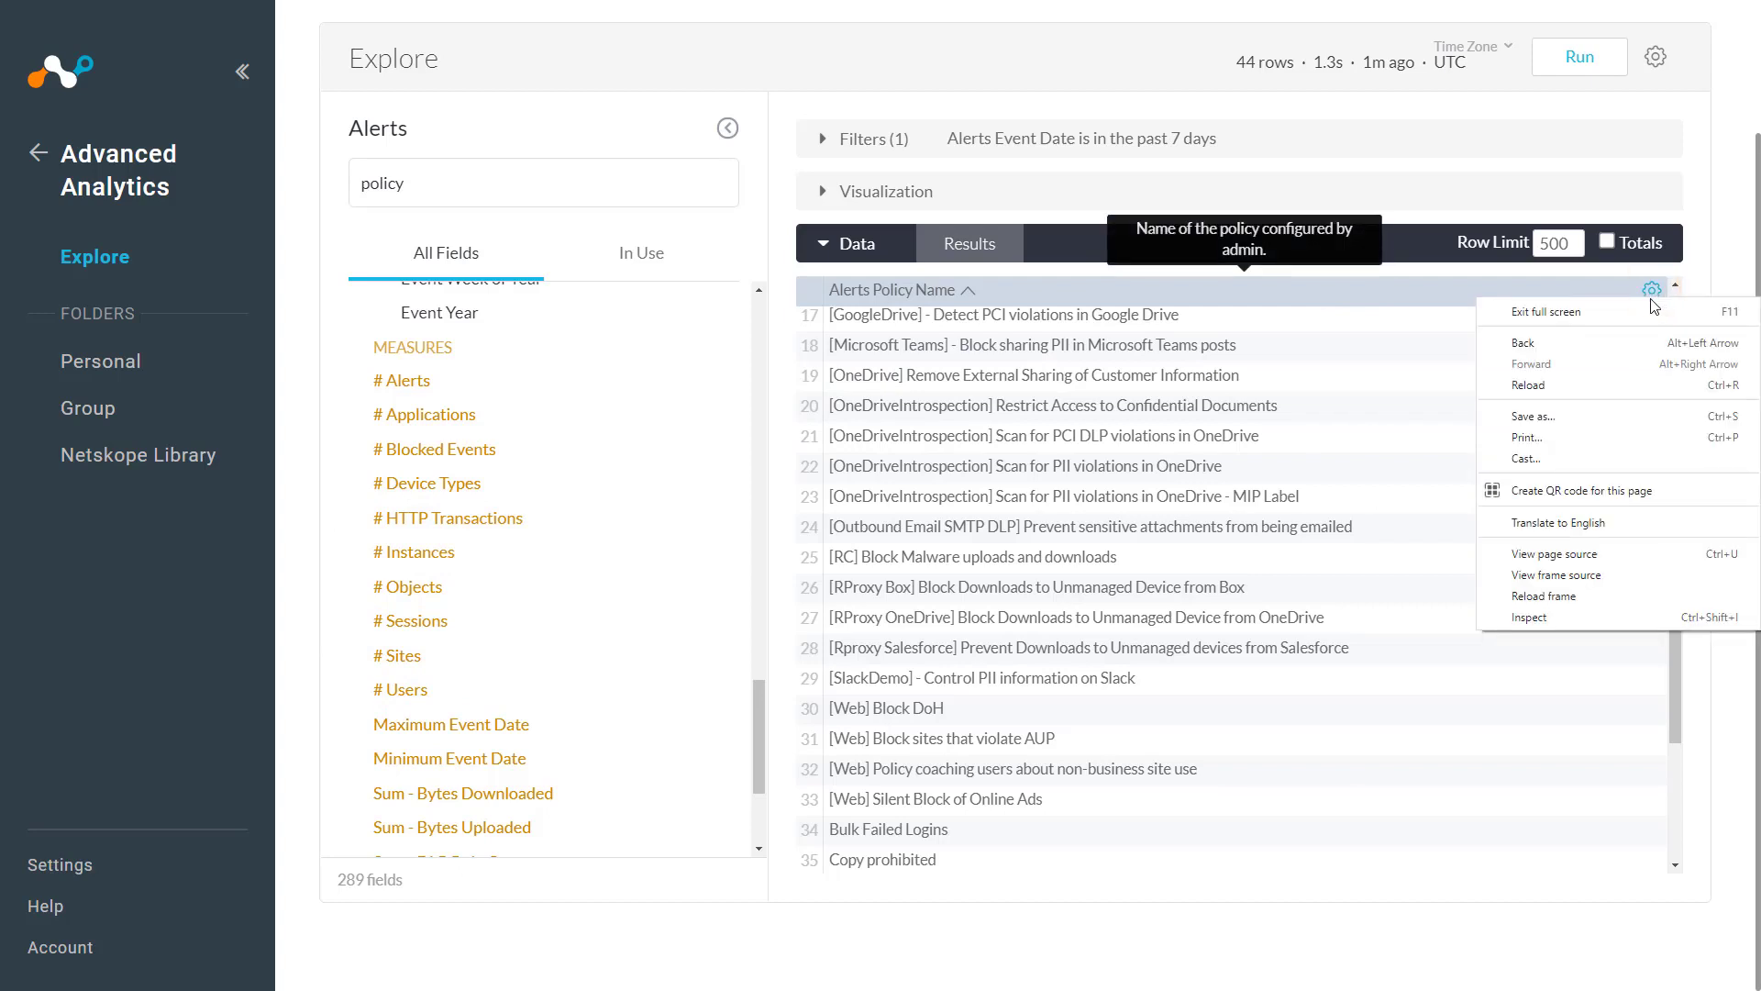
left_click(1652, 289)
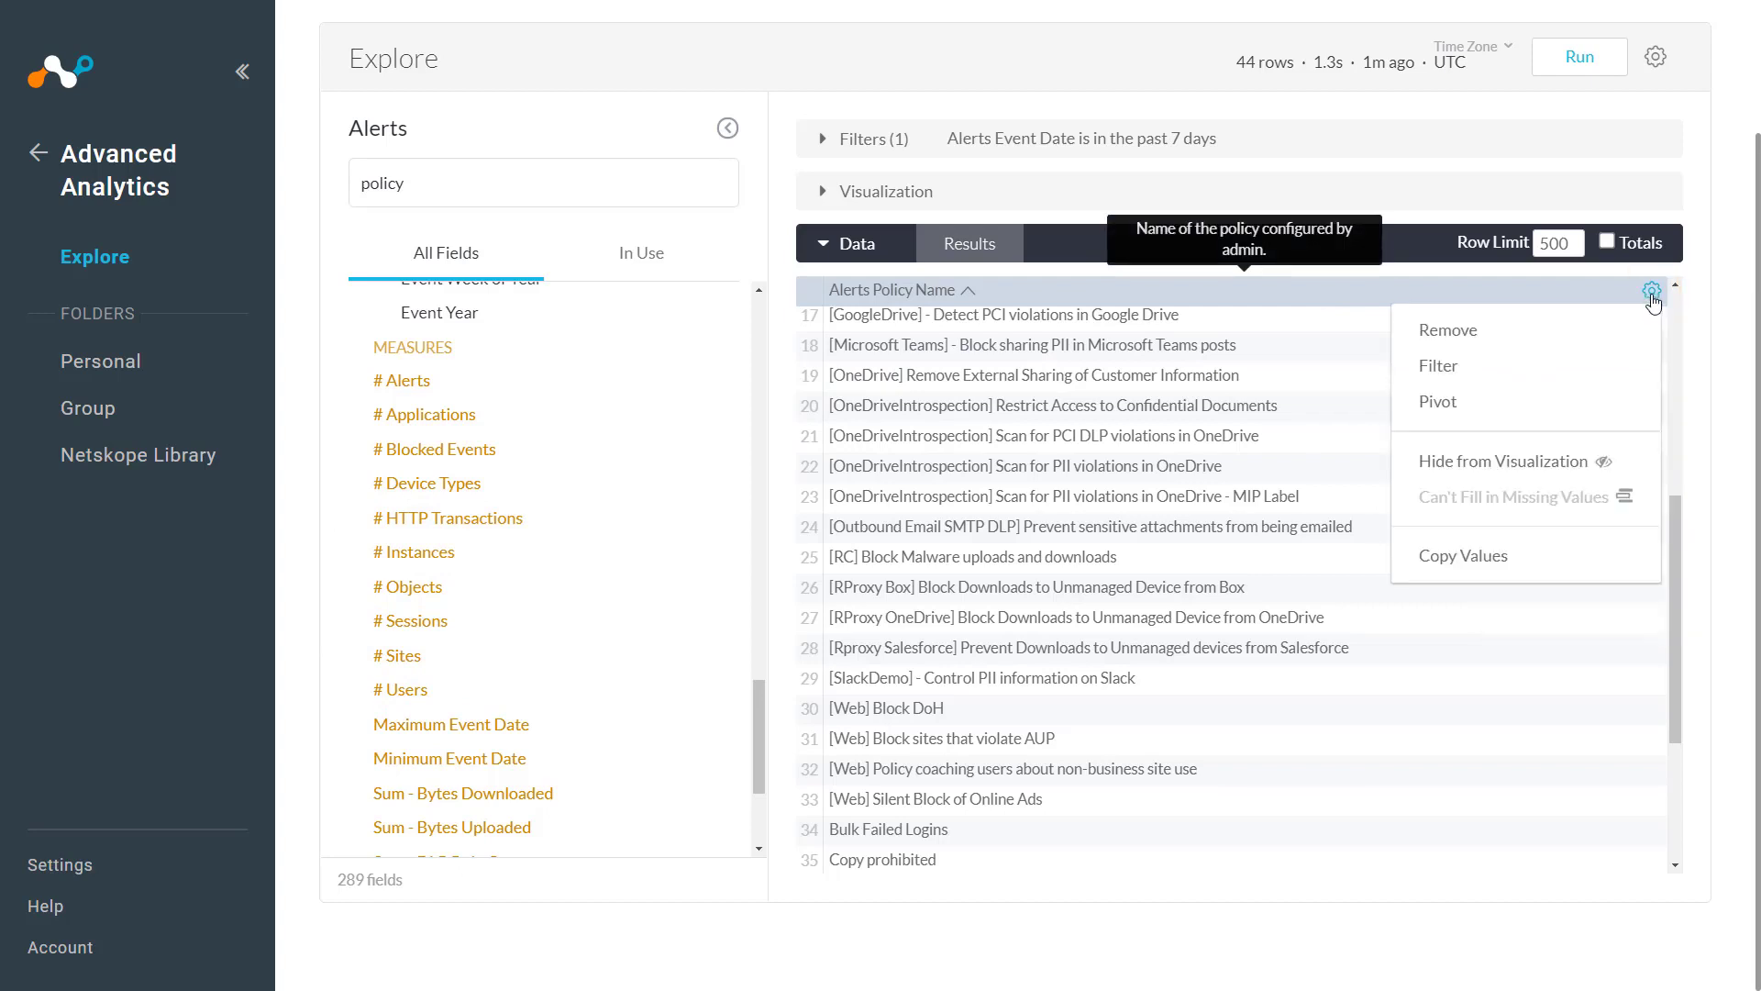
left_click(1442, 341)
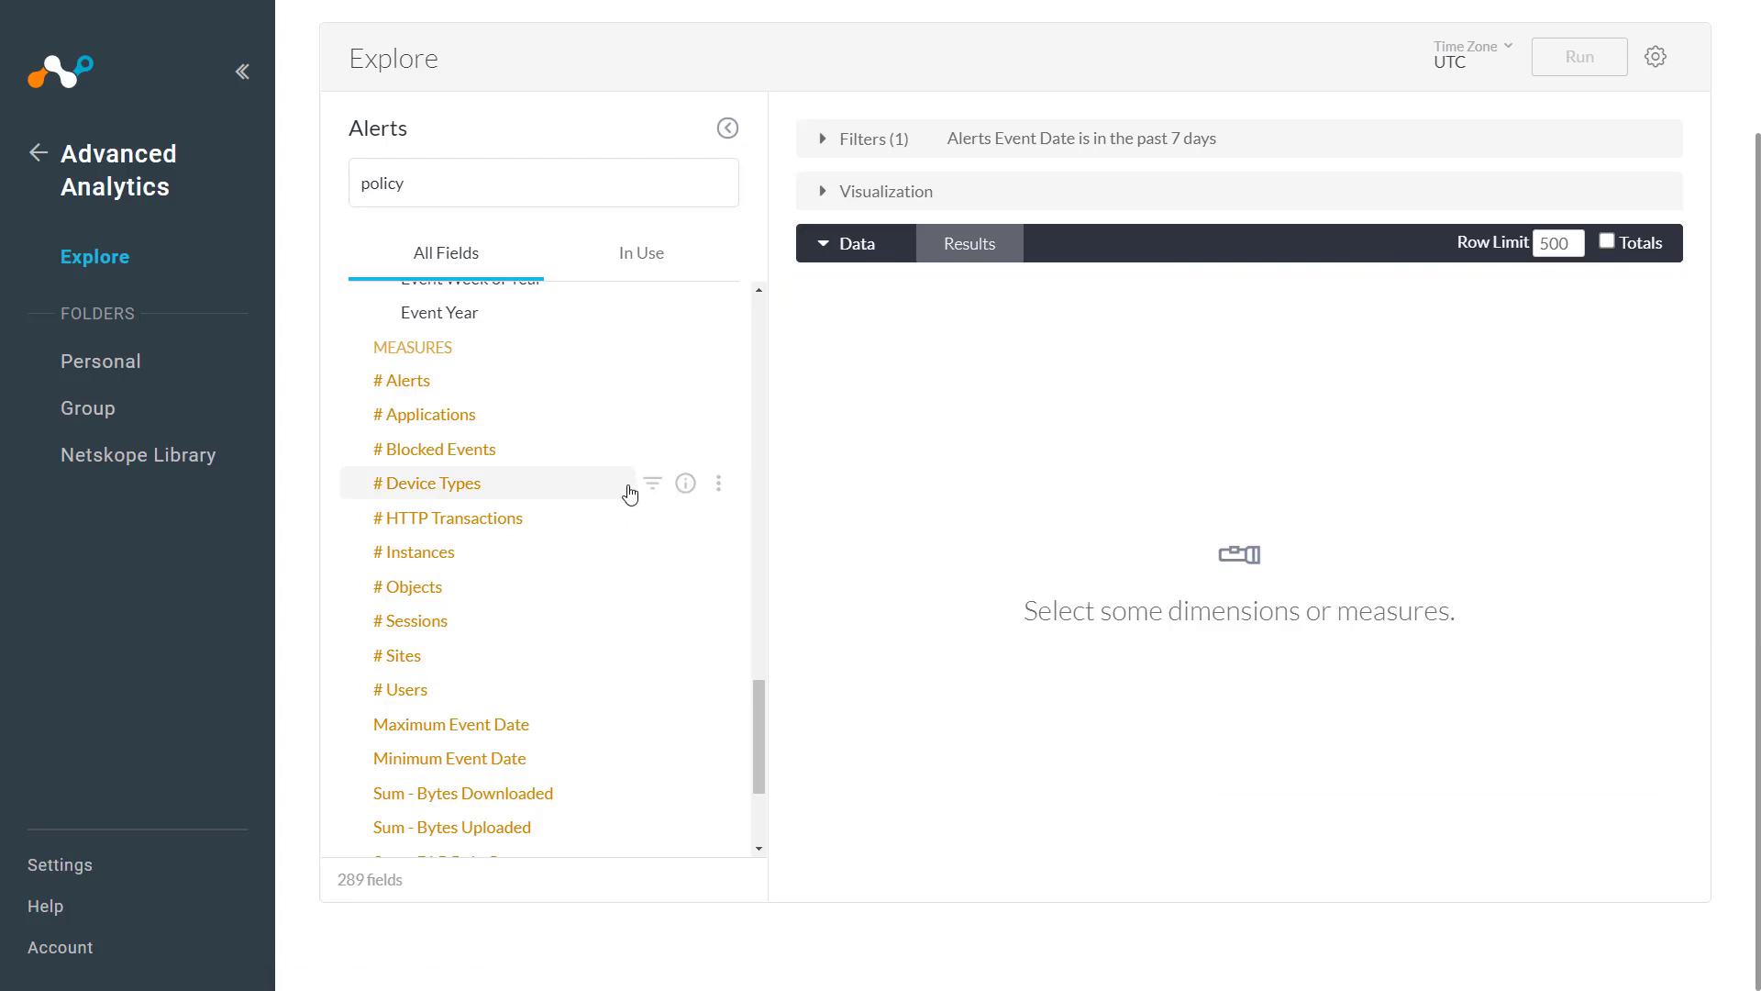
- Add the # Applications and # Alerts measures and run, showing 108 applications and 41,991 alerts
left_click(543, 420)
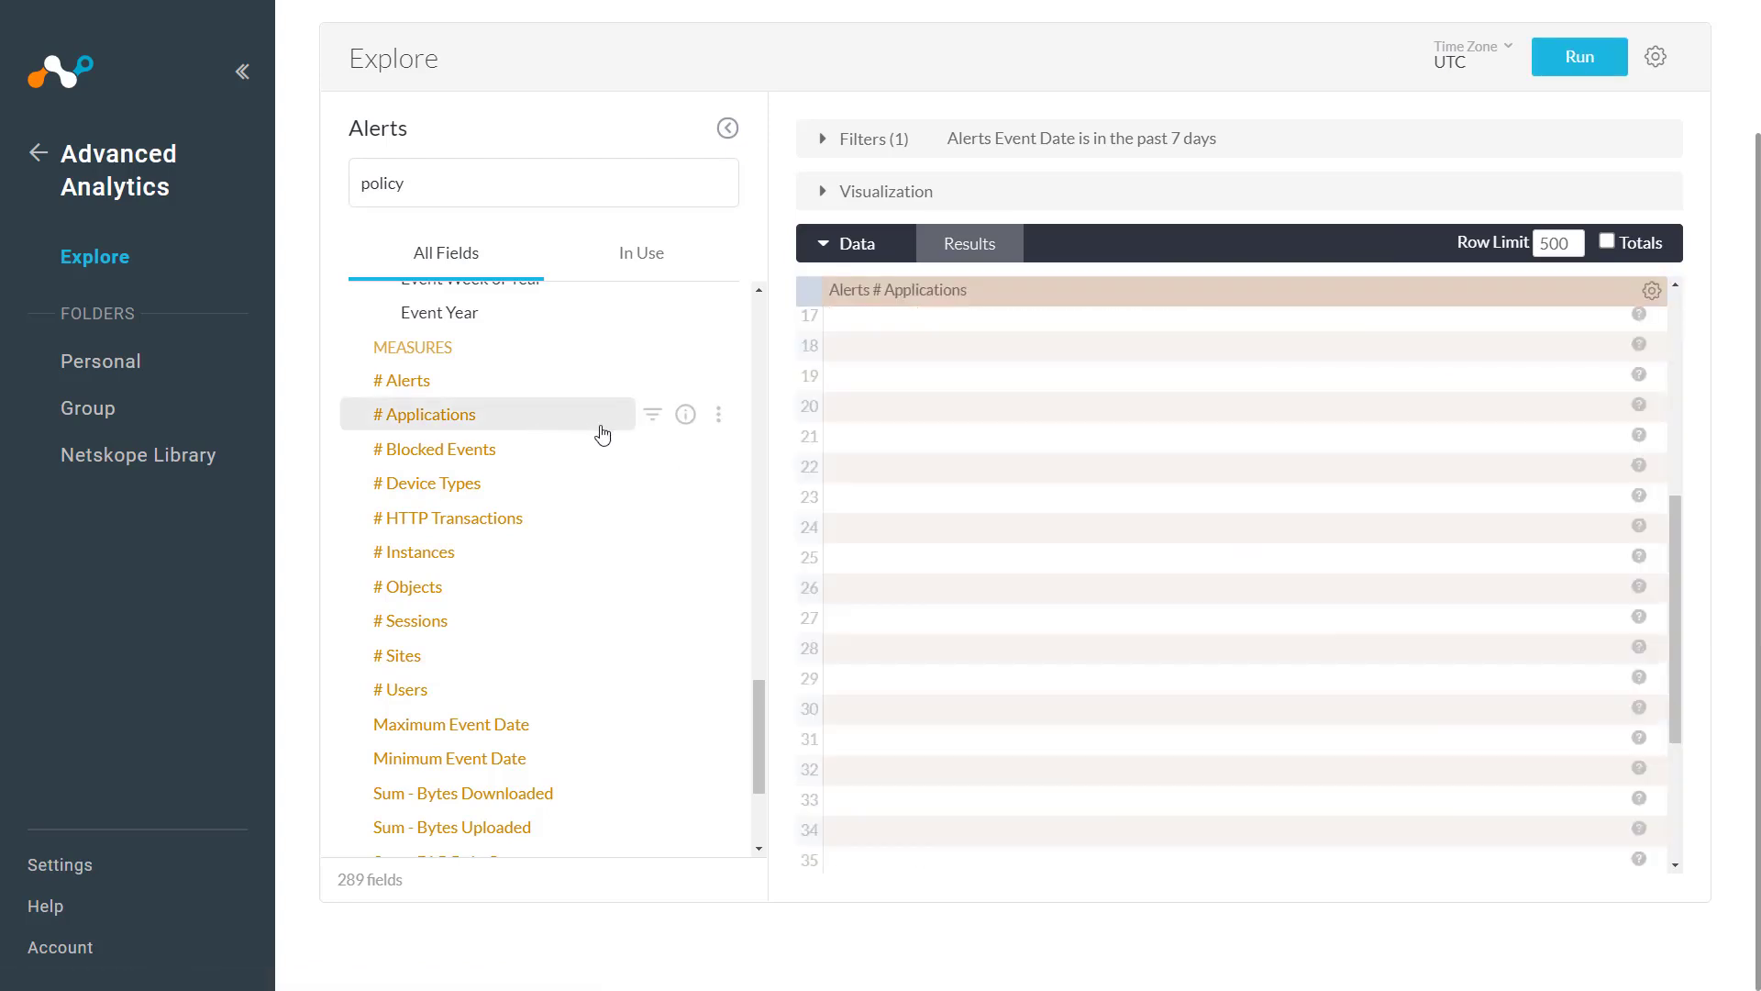
left_click(1580, 58)
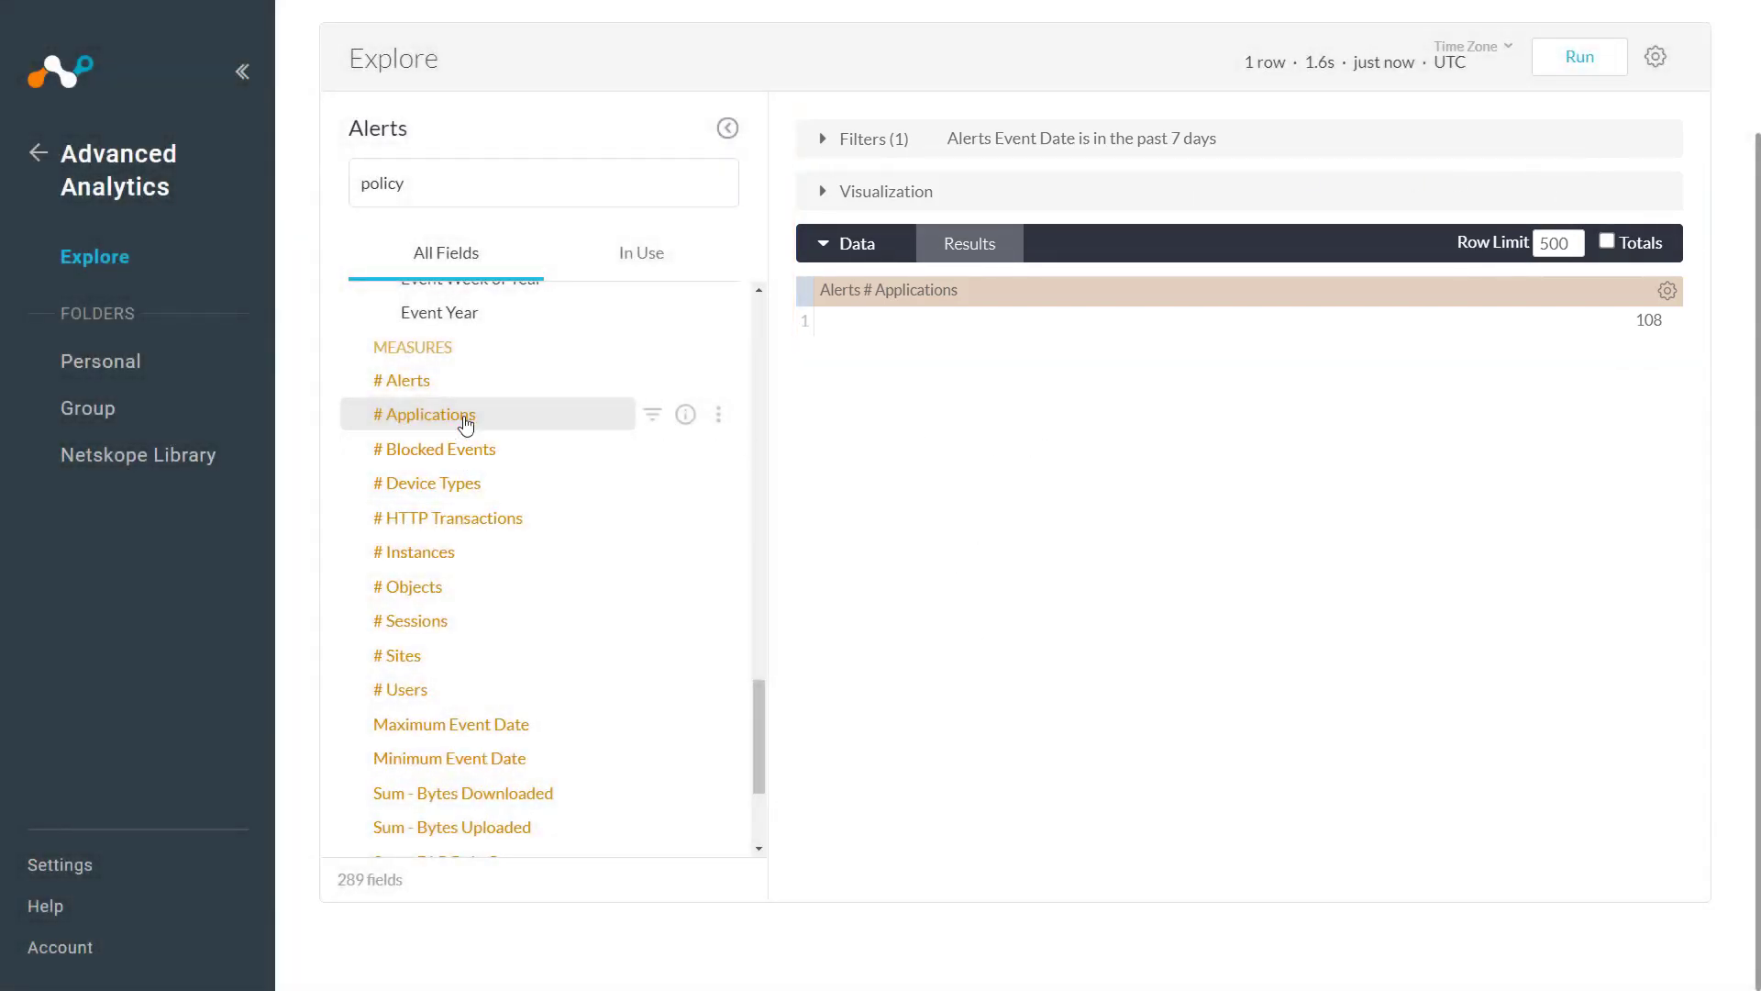
left_click(466, 389)
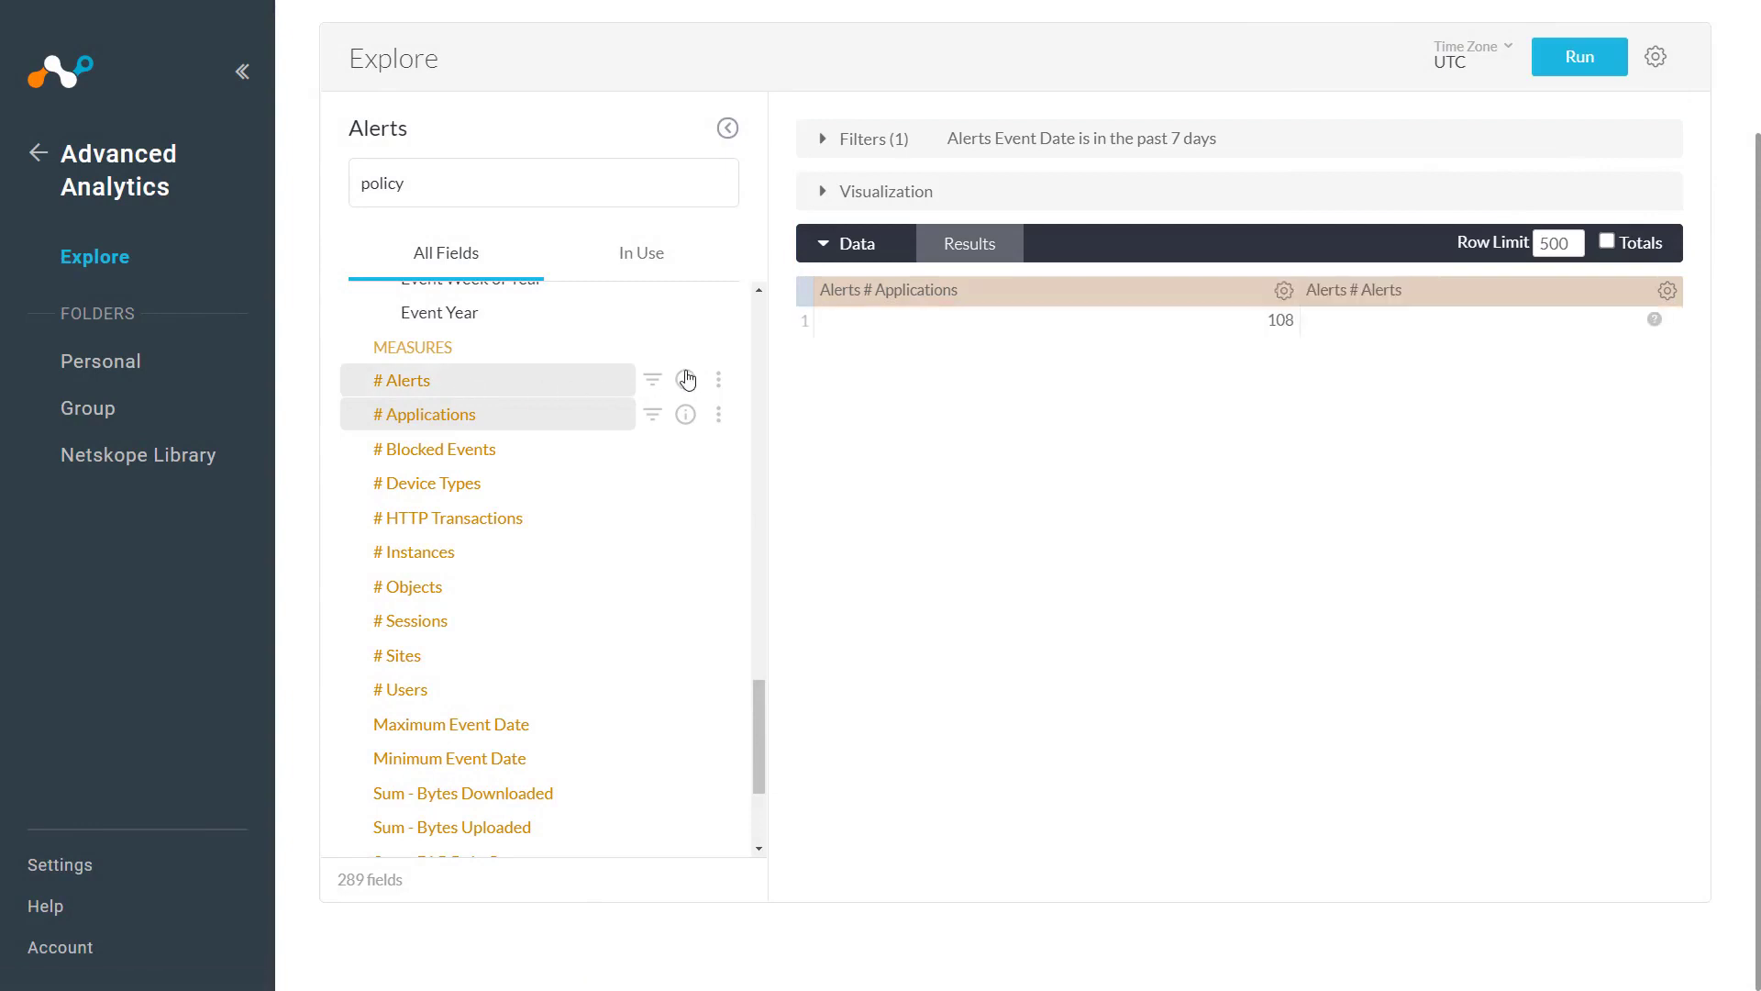
left_click(1574, 60)
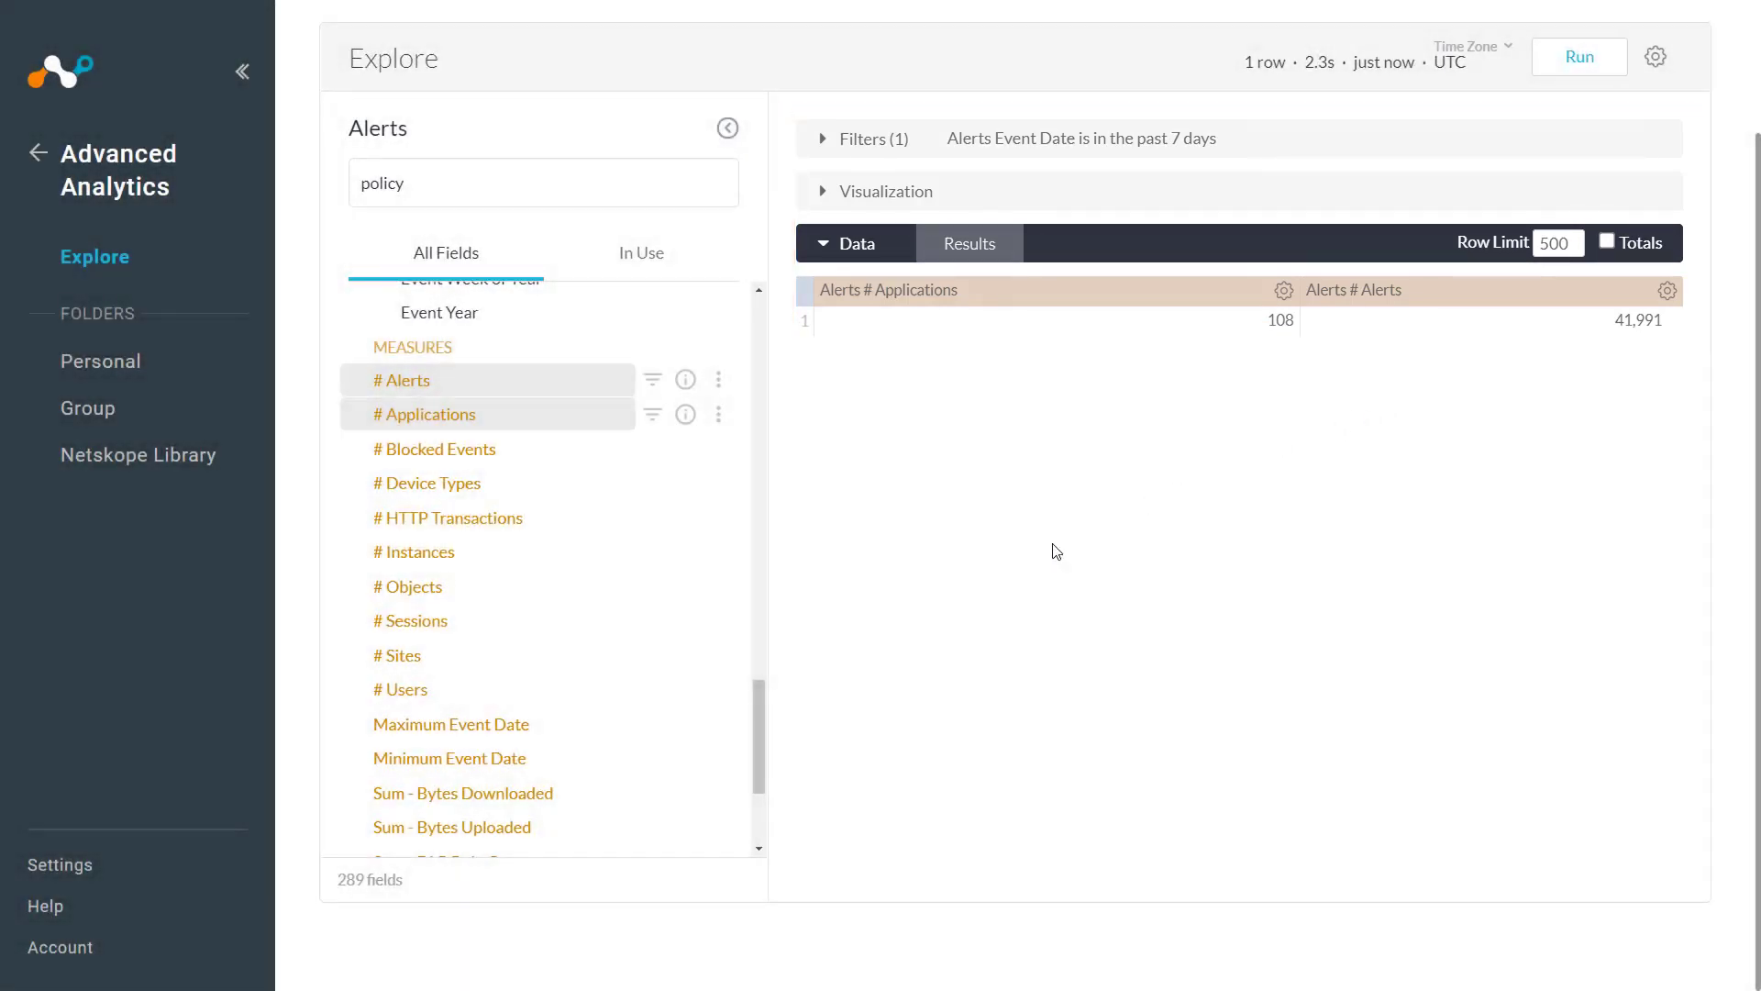
- Add the # Users measure and rerun, showing 137 users
left_click(543, 701)
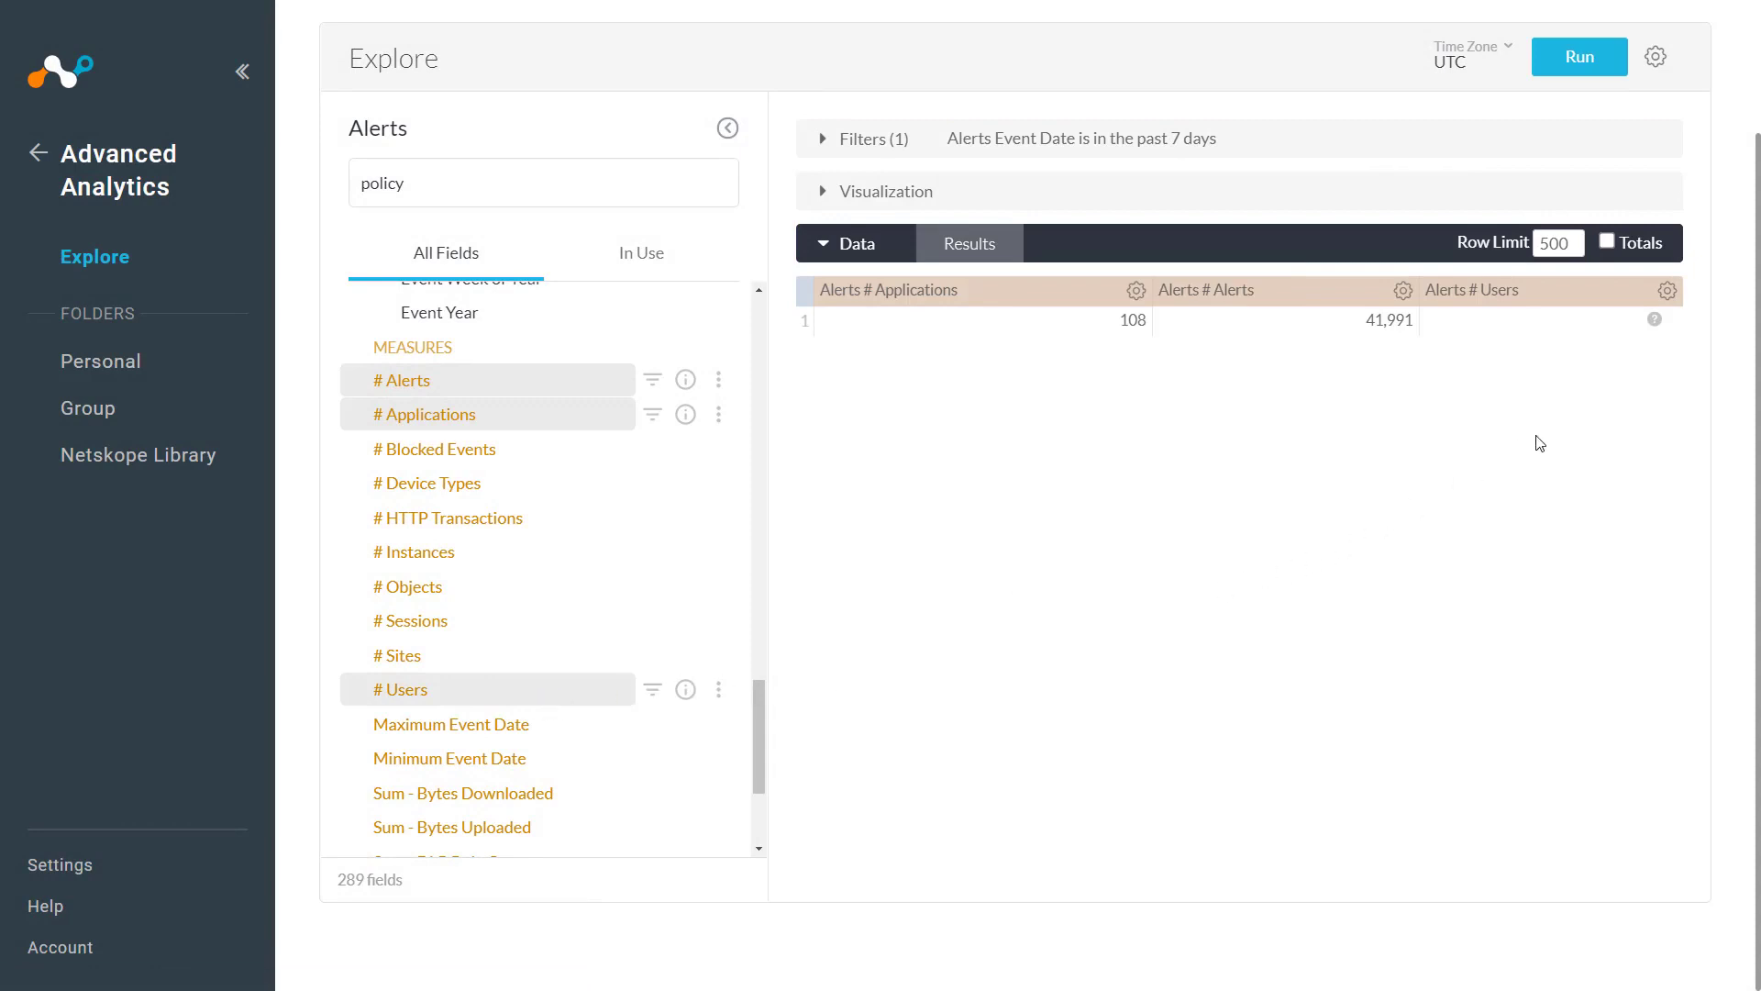
left_click(1569, 71)
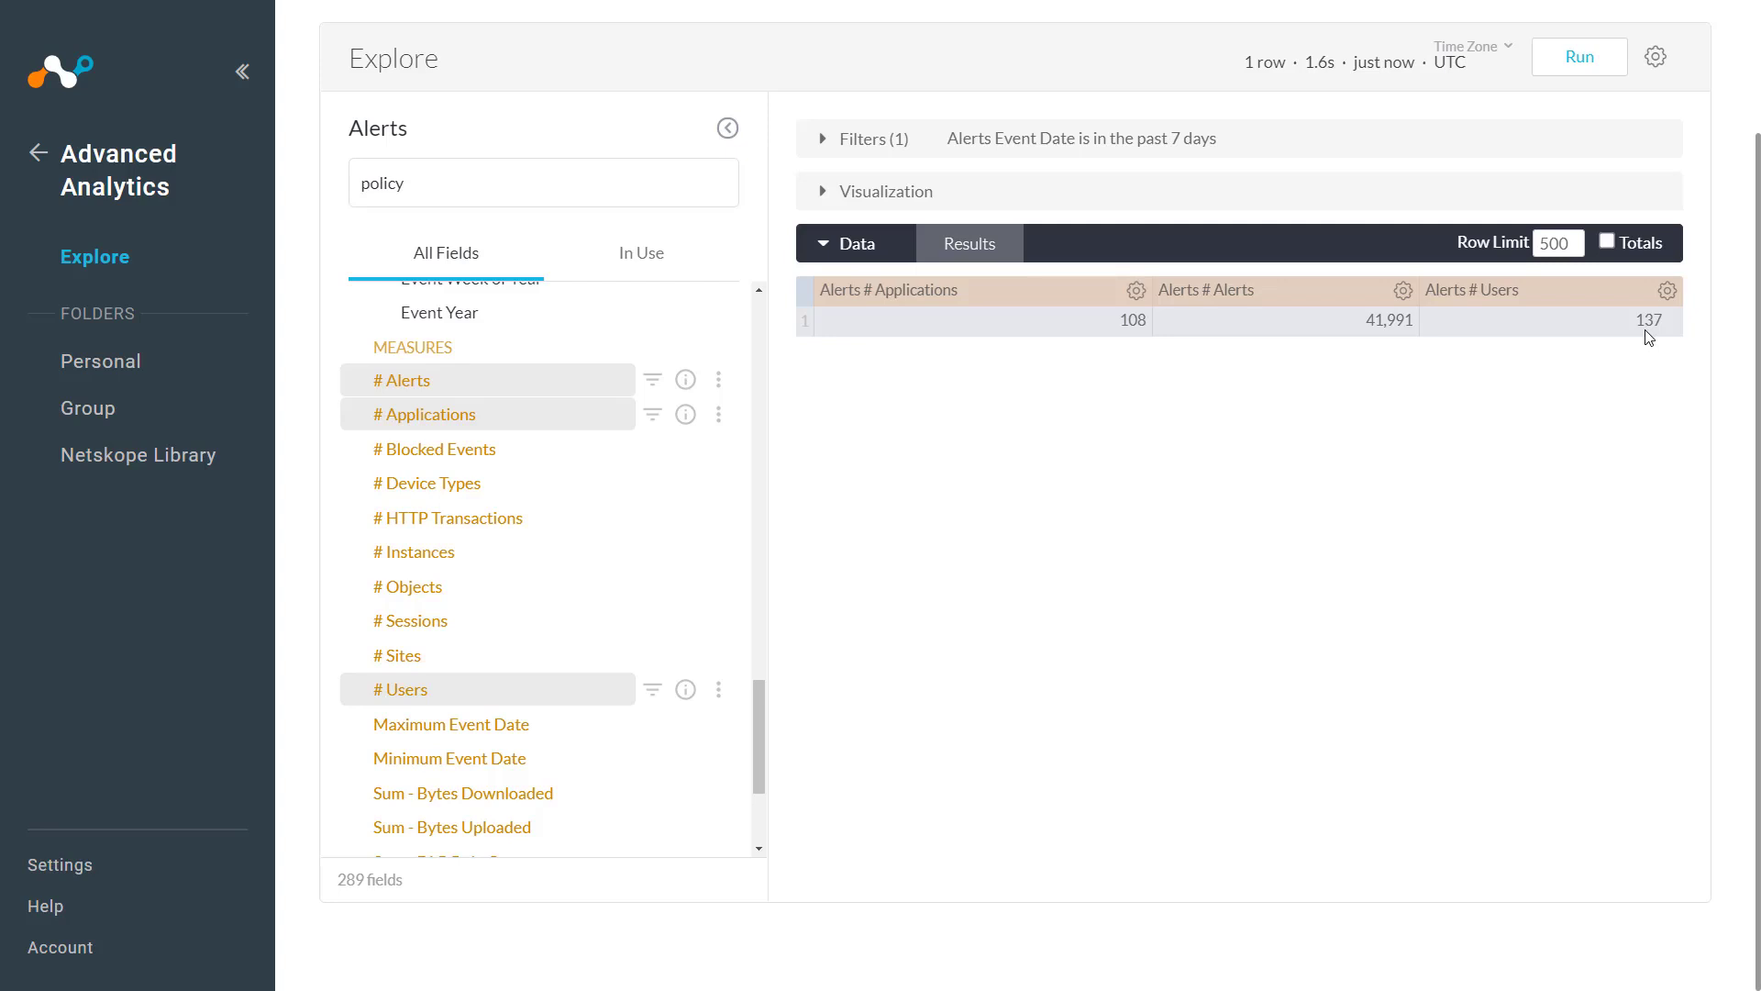
- Clear all fields and filters, then add Category and # Applications as the new columns
left_click(1656, 58)
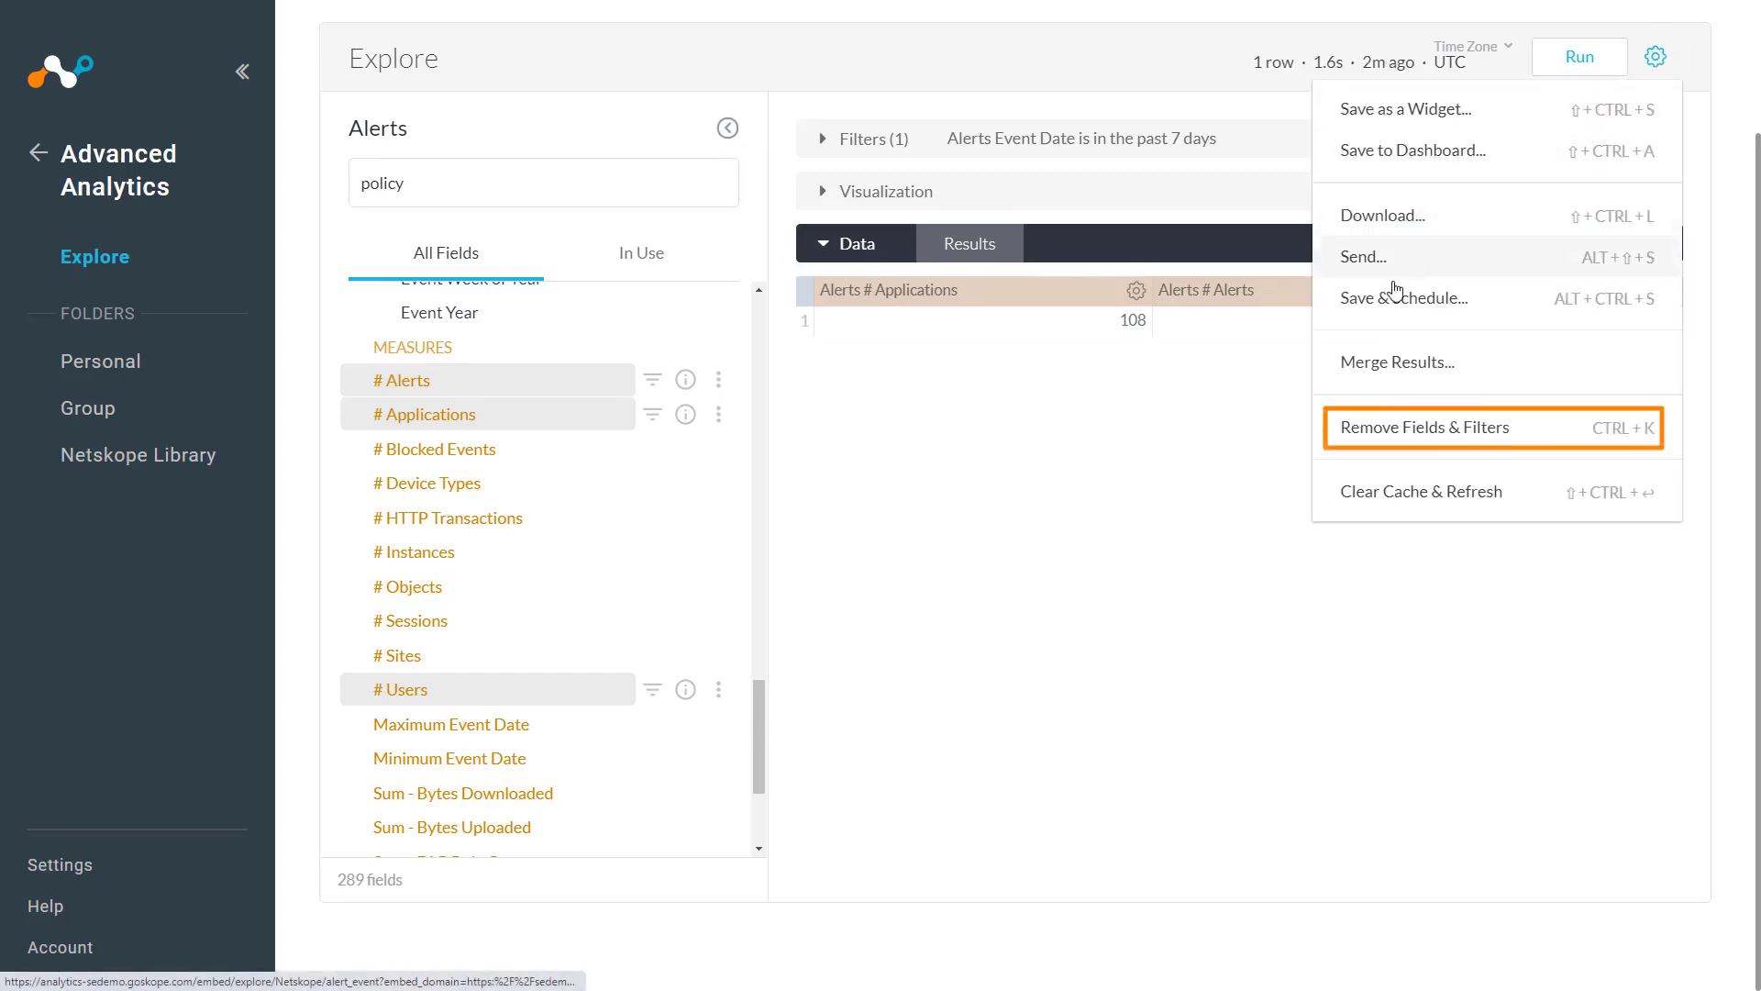
left_click(1396, 438)
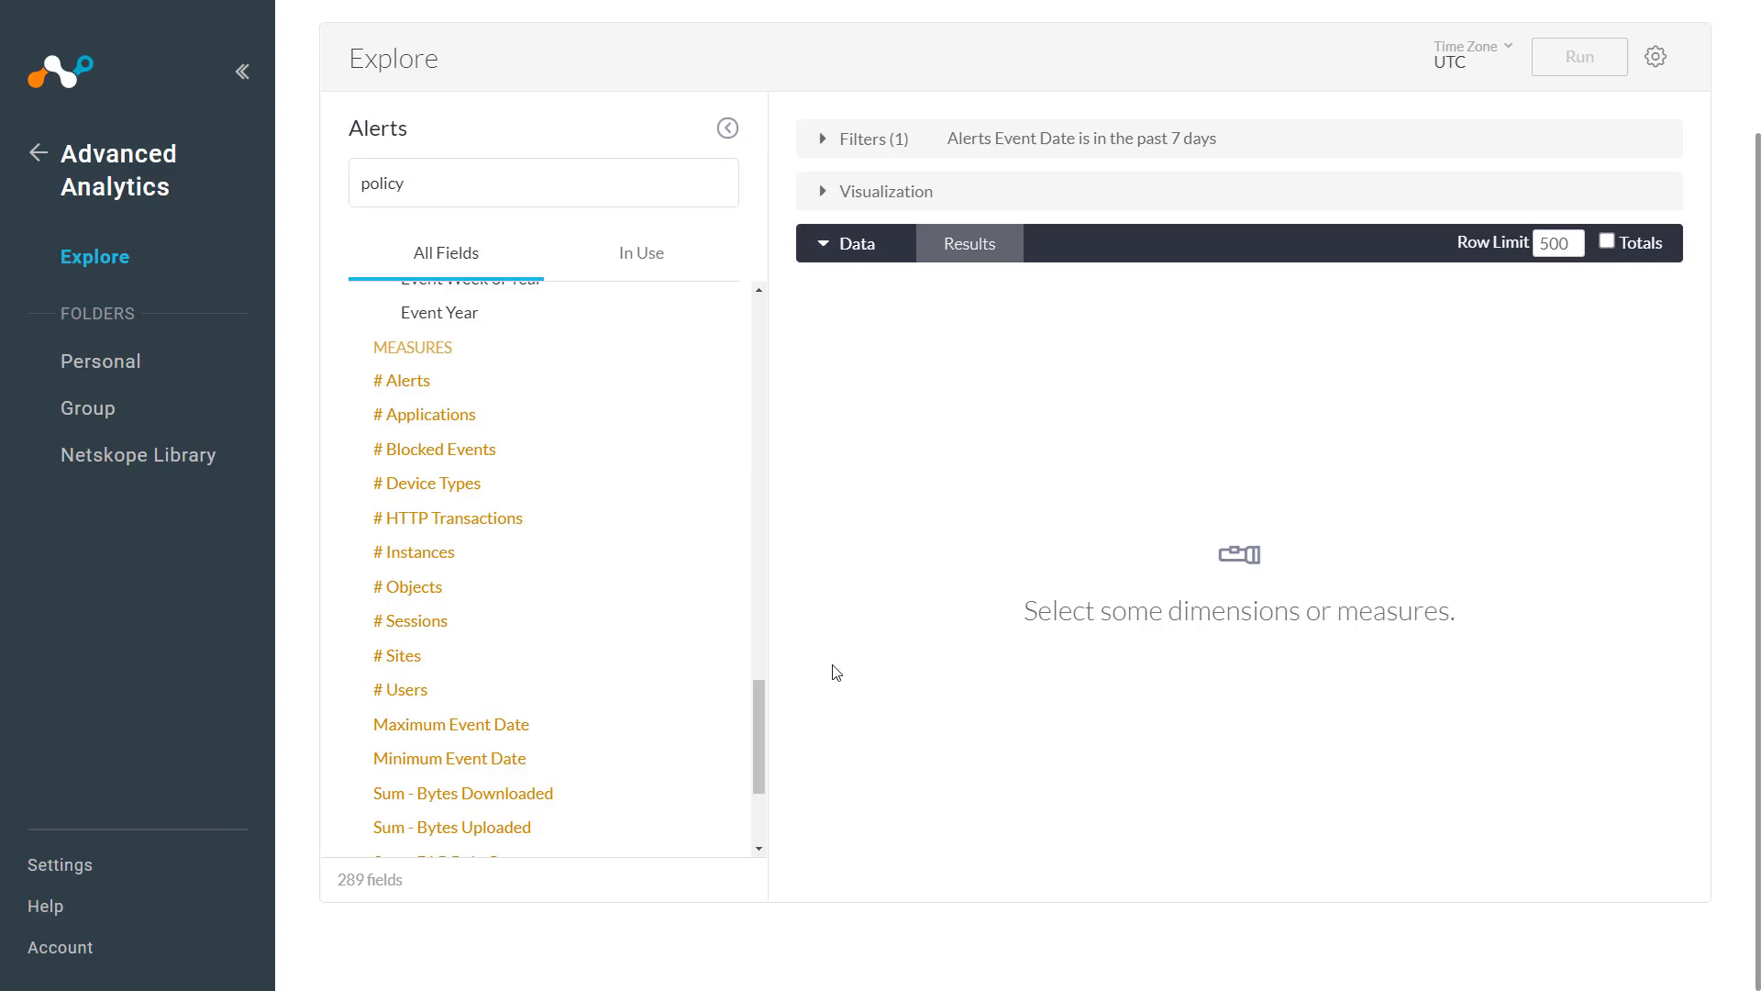
scroll(835, 672, "up", 1)
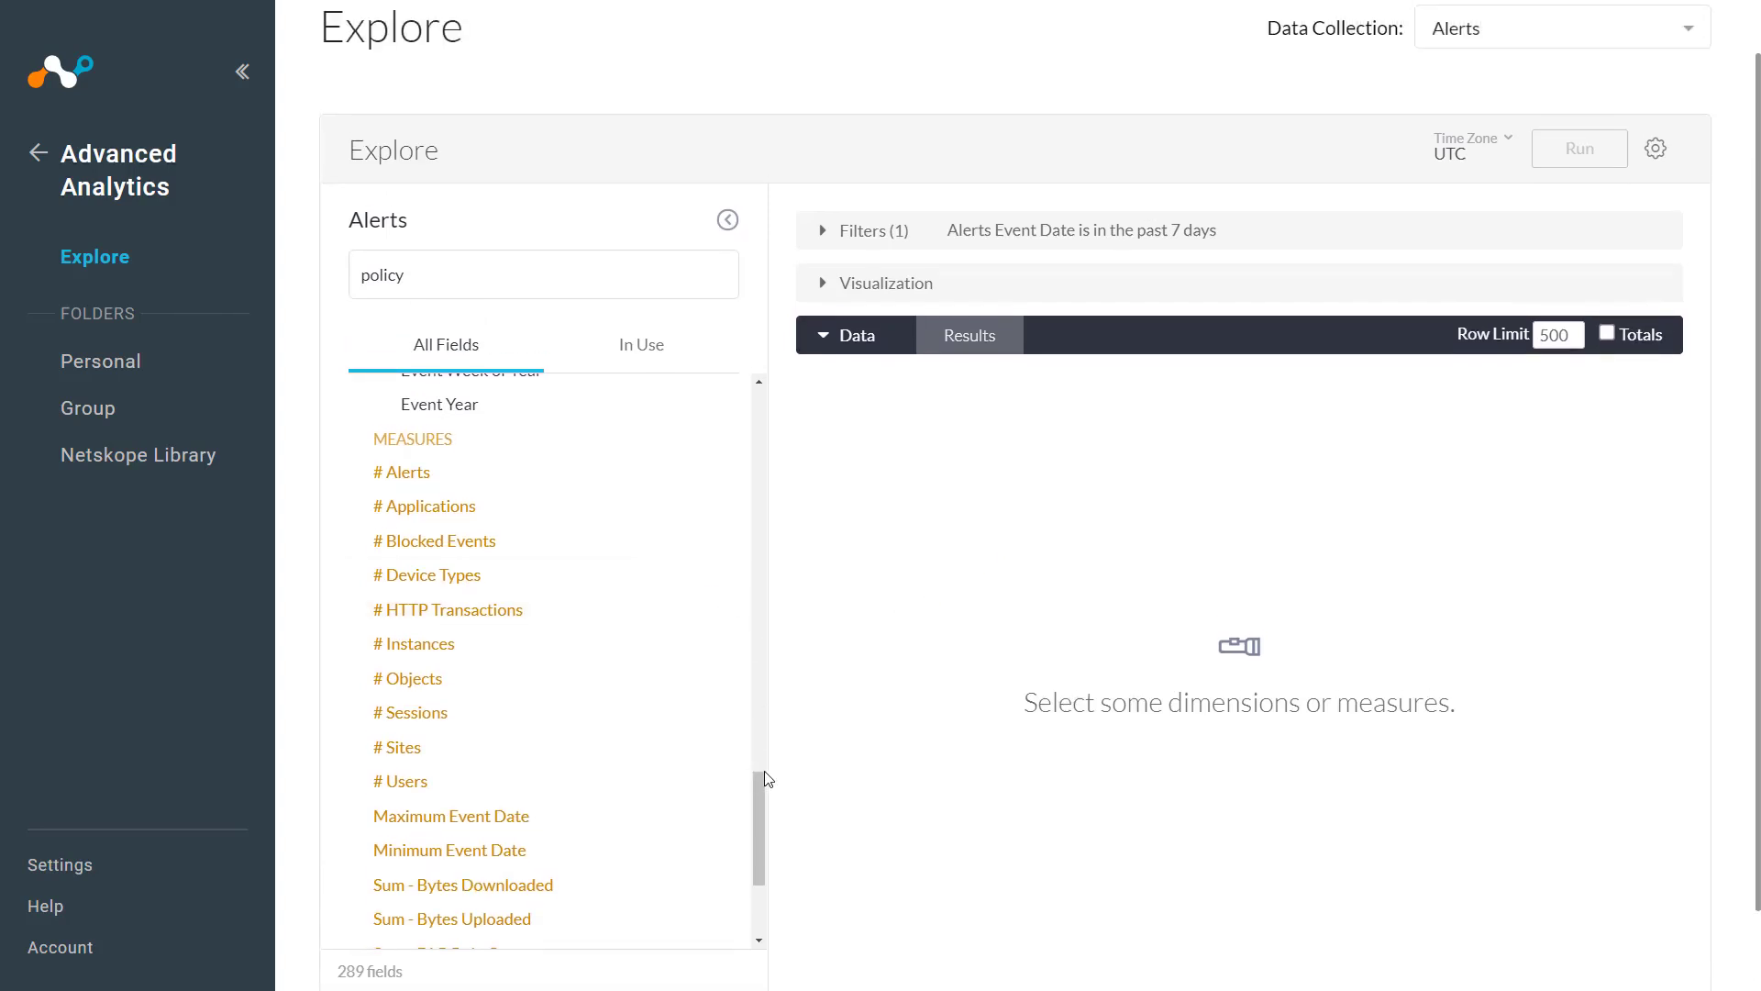
left_click_drag(765, 773, 756, 434)
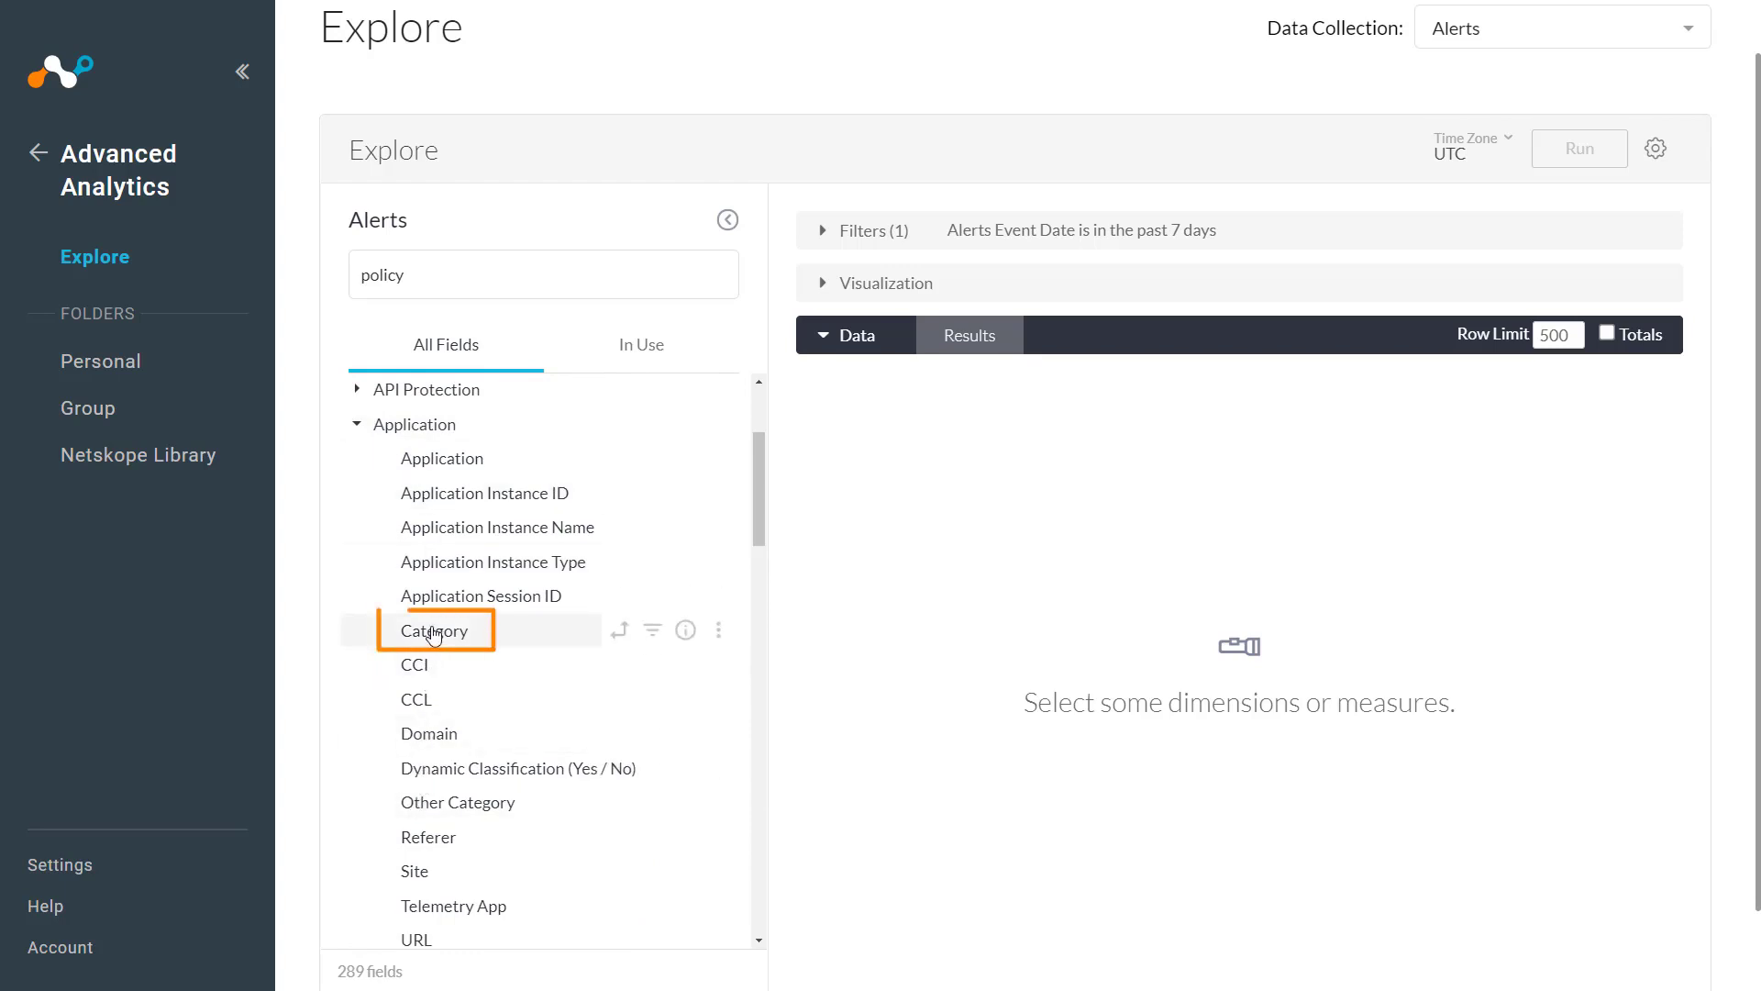
left_click(434, 633)
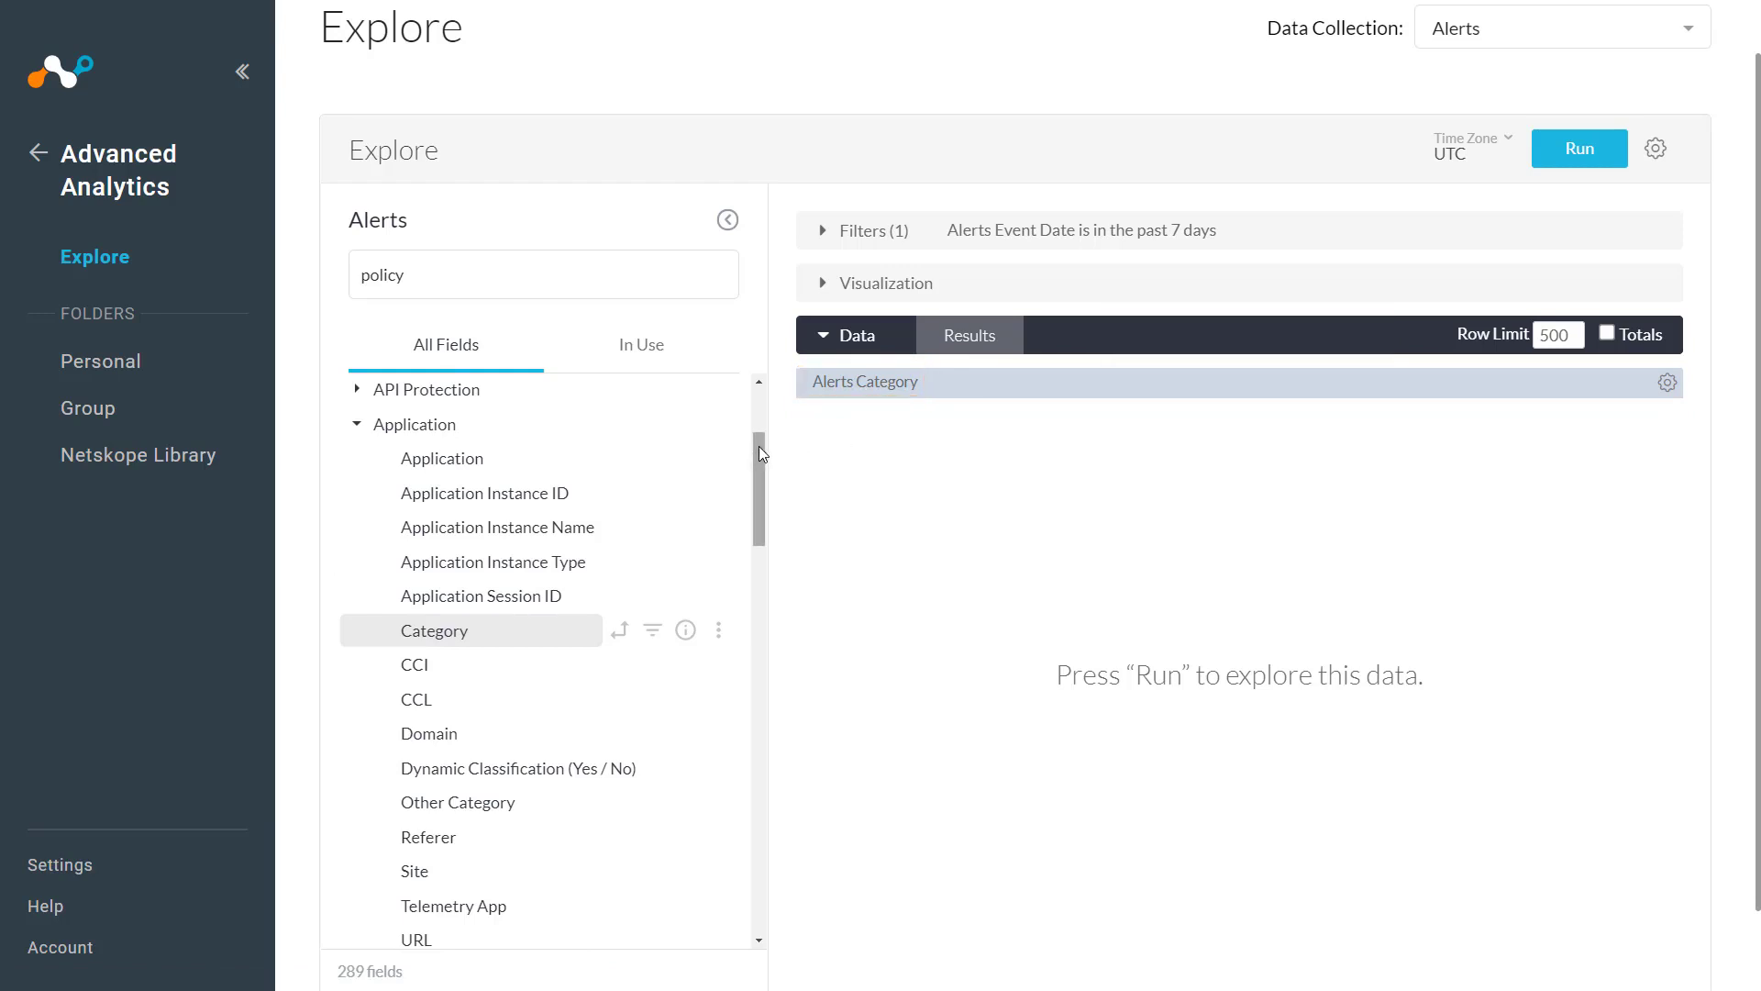
mouse_move(758, 446)
left_mouse_down()
mouse_move(712, 617)
mouse_move(715, 700)
mouse_move(757, 707)
mouse_move(751, 741)
left_mouse_up()
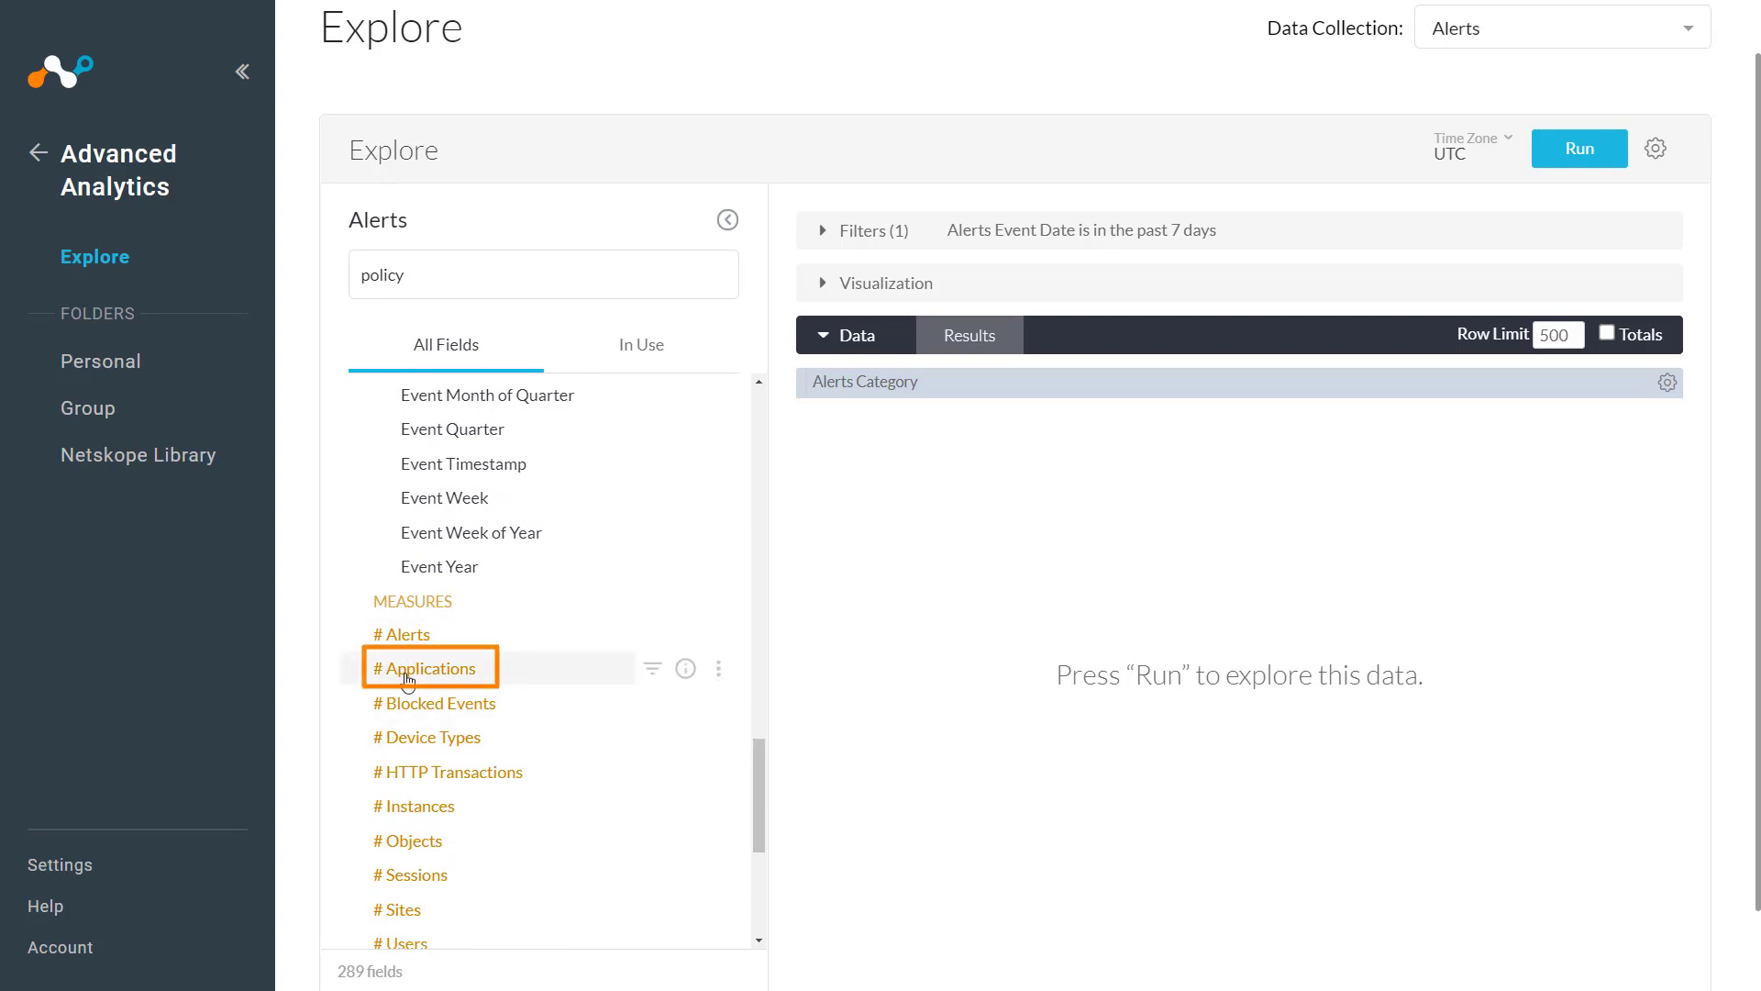
left_click(407, 669)
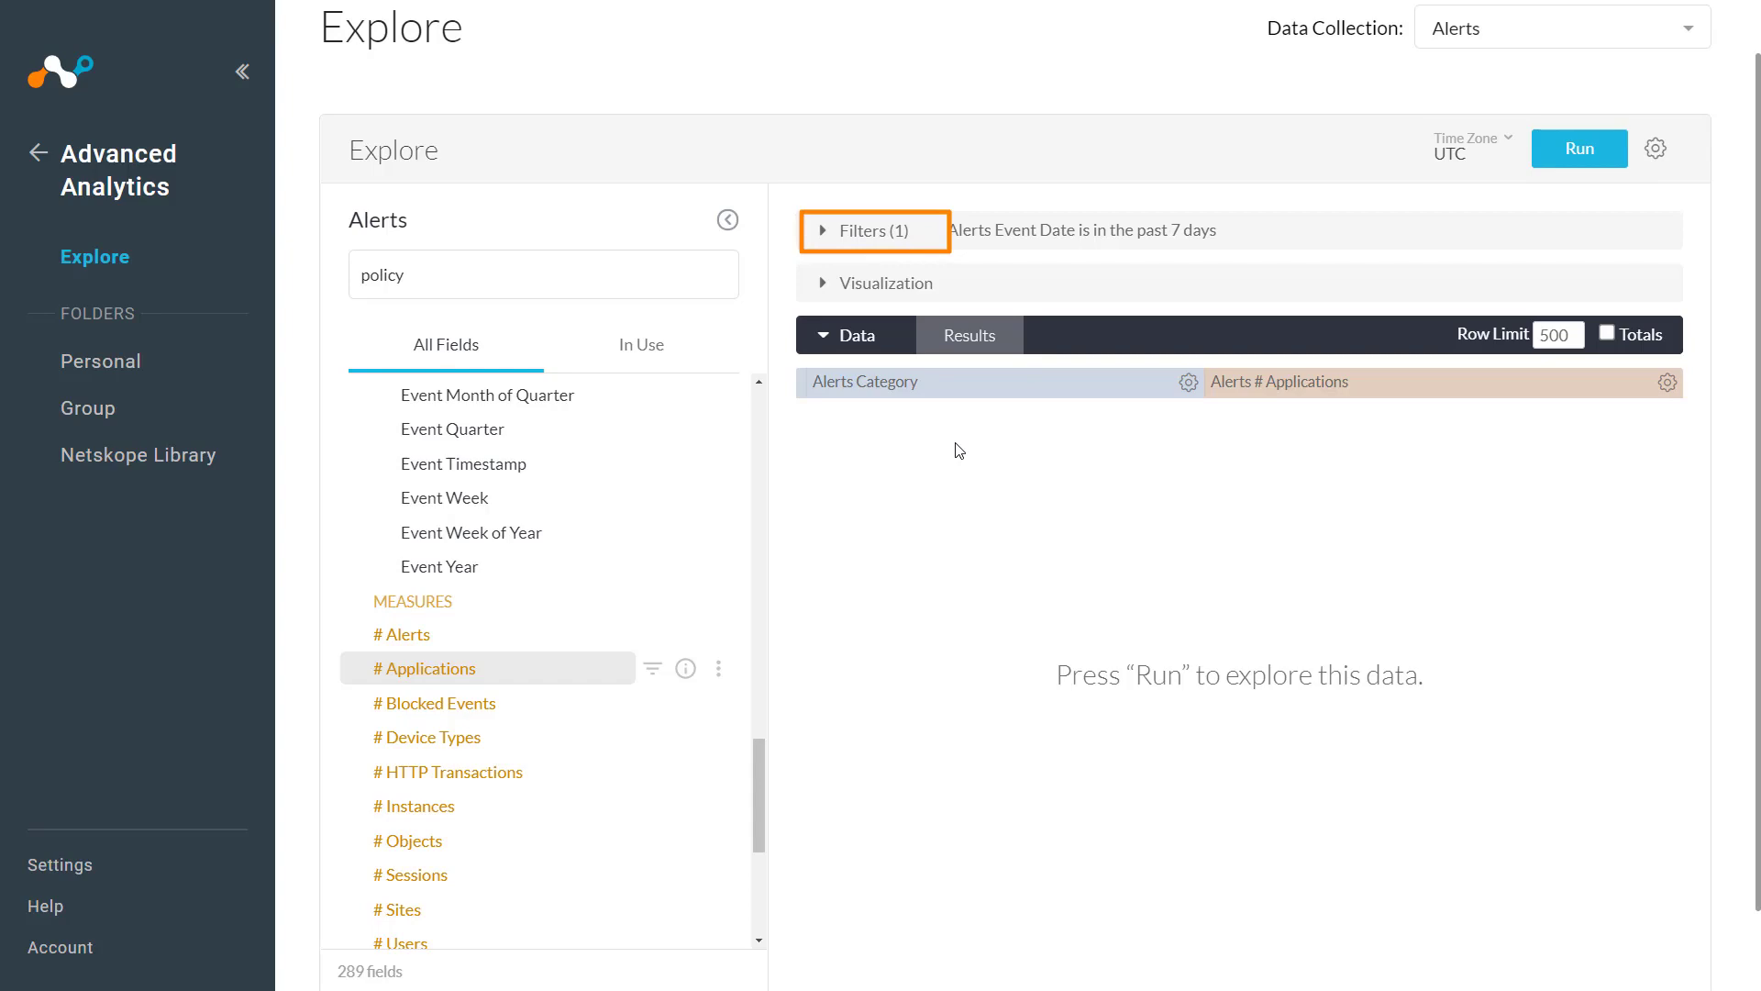
- Filter Alerts Category to 'is not null' and run, returning 29 category rows
left_click(819, 232)
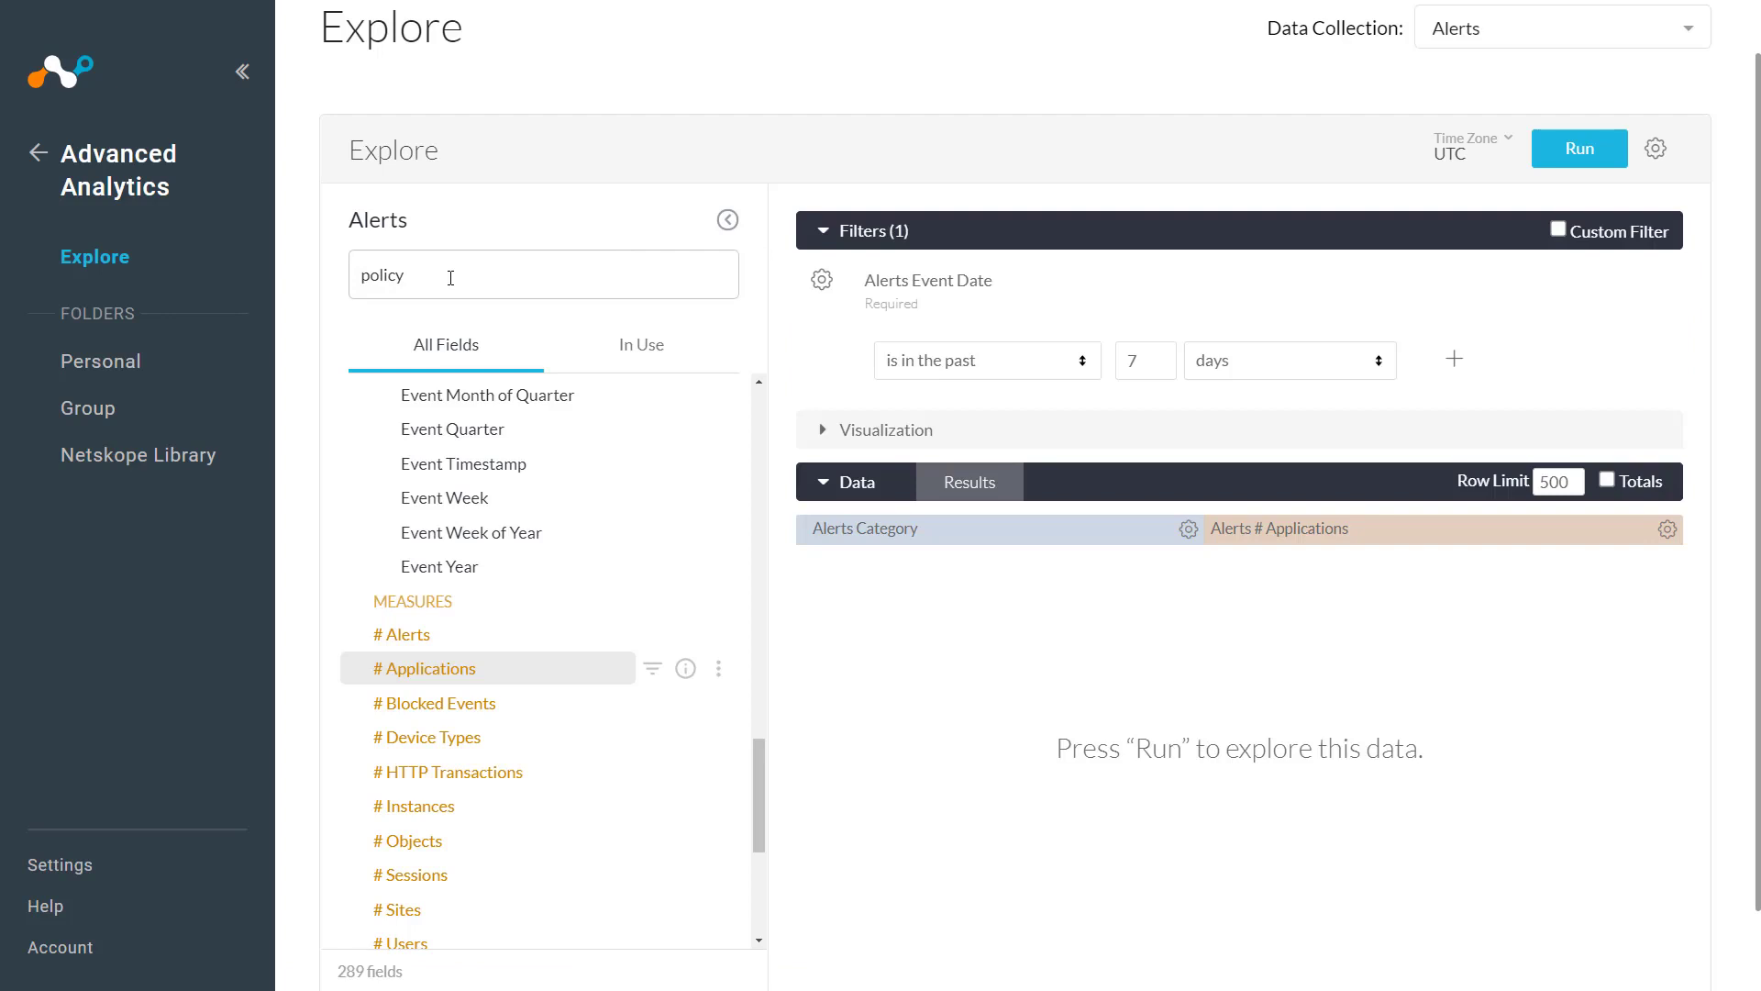
left_click_drag(451, 278, 341, 284)
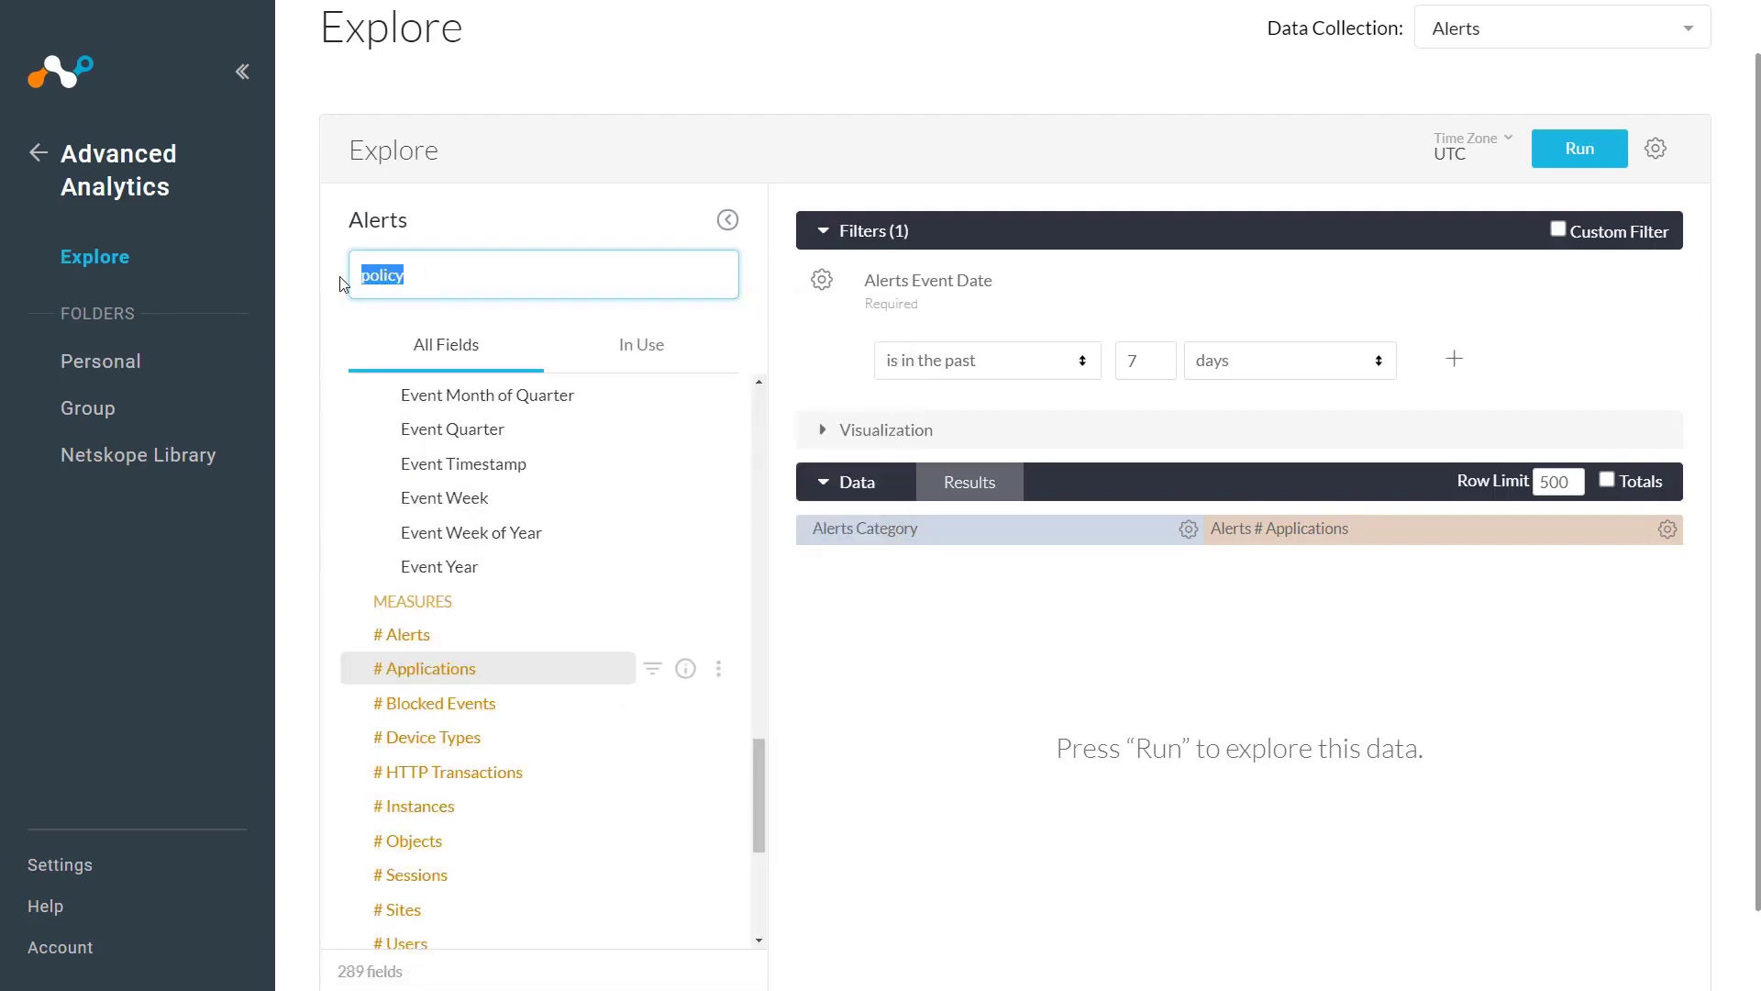
type("cate")
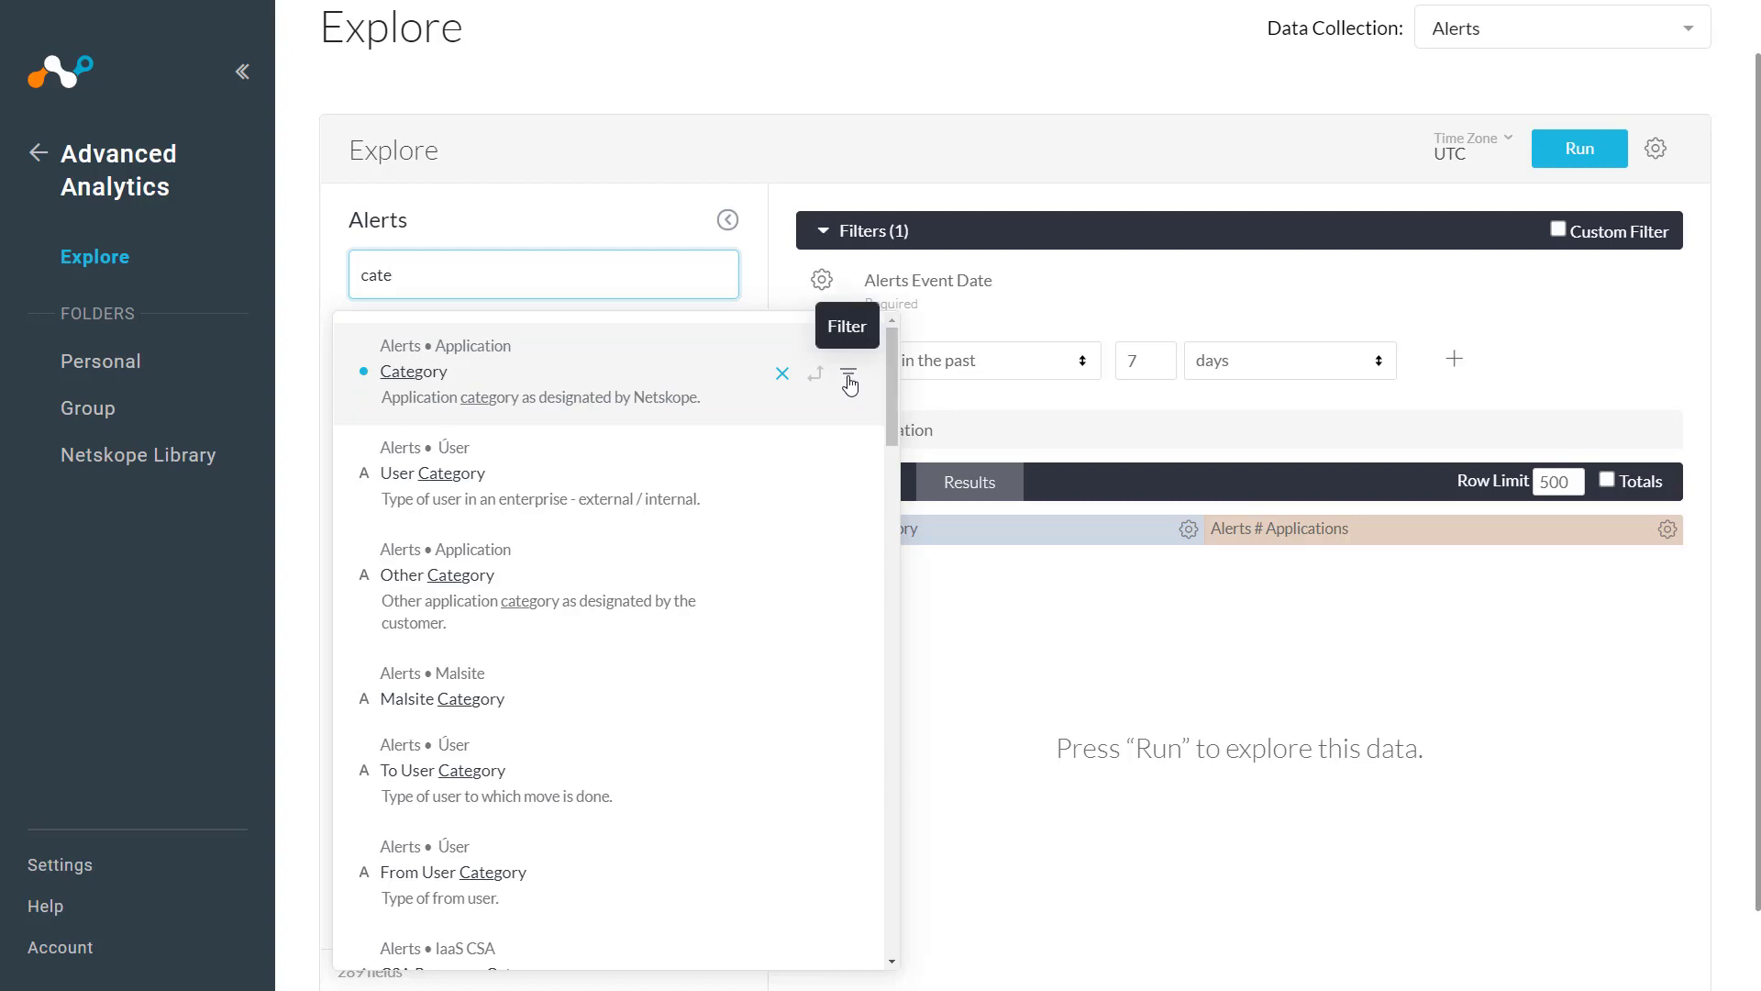
left_click(849, 383)
left_click(1083, 341)
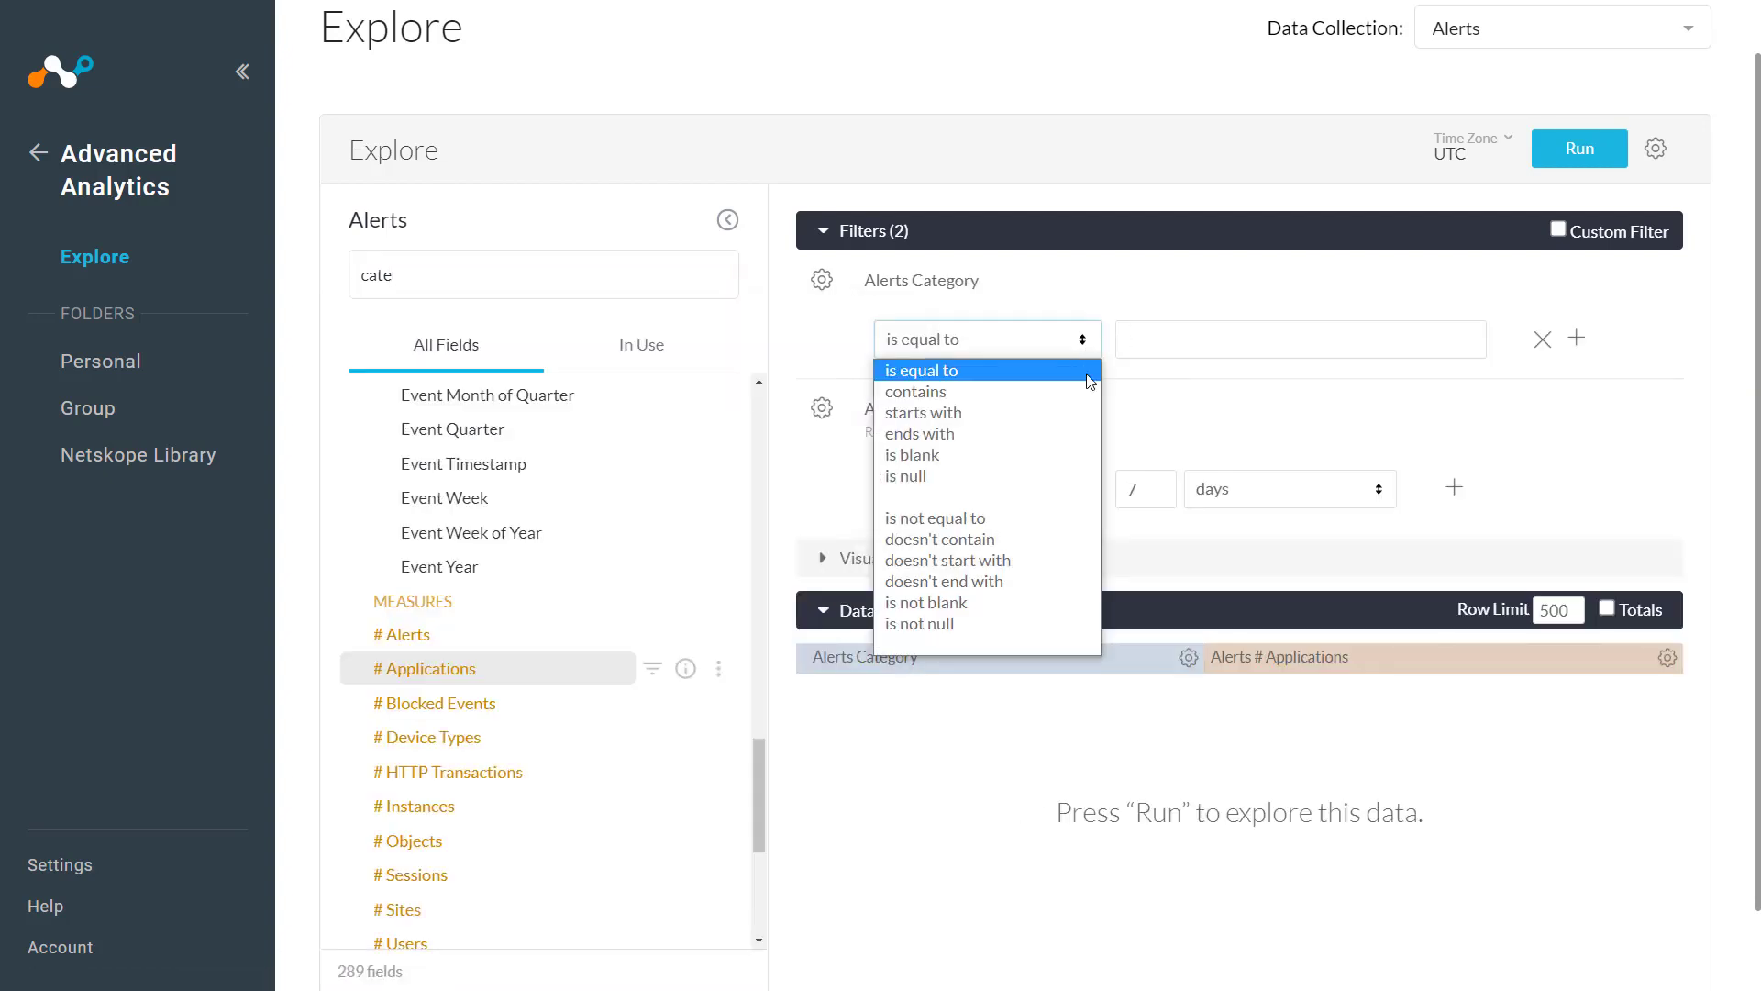
left_click(1009, 623)
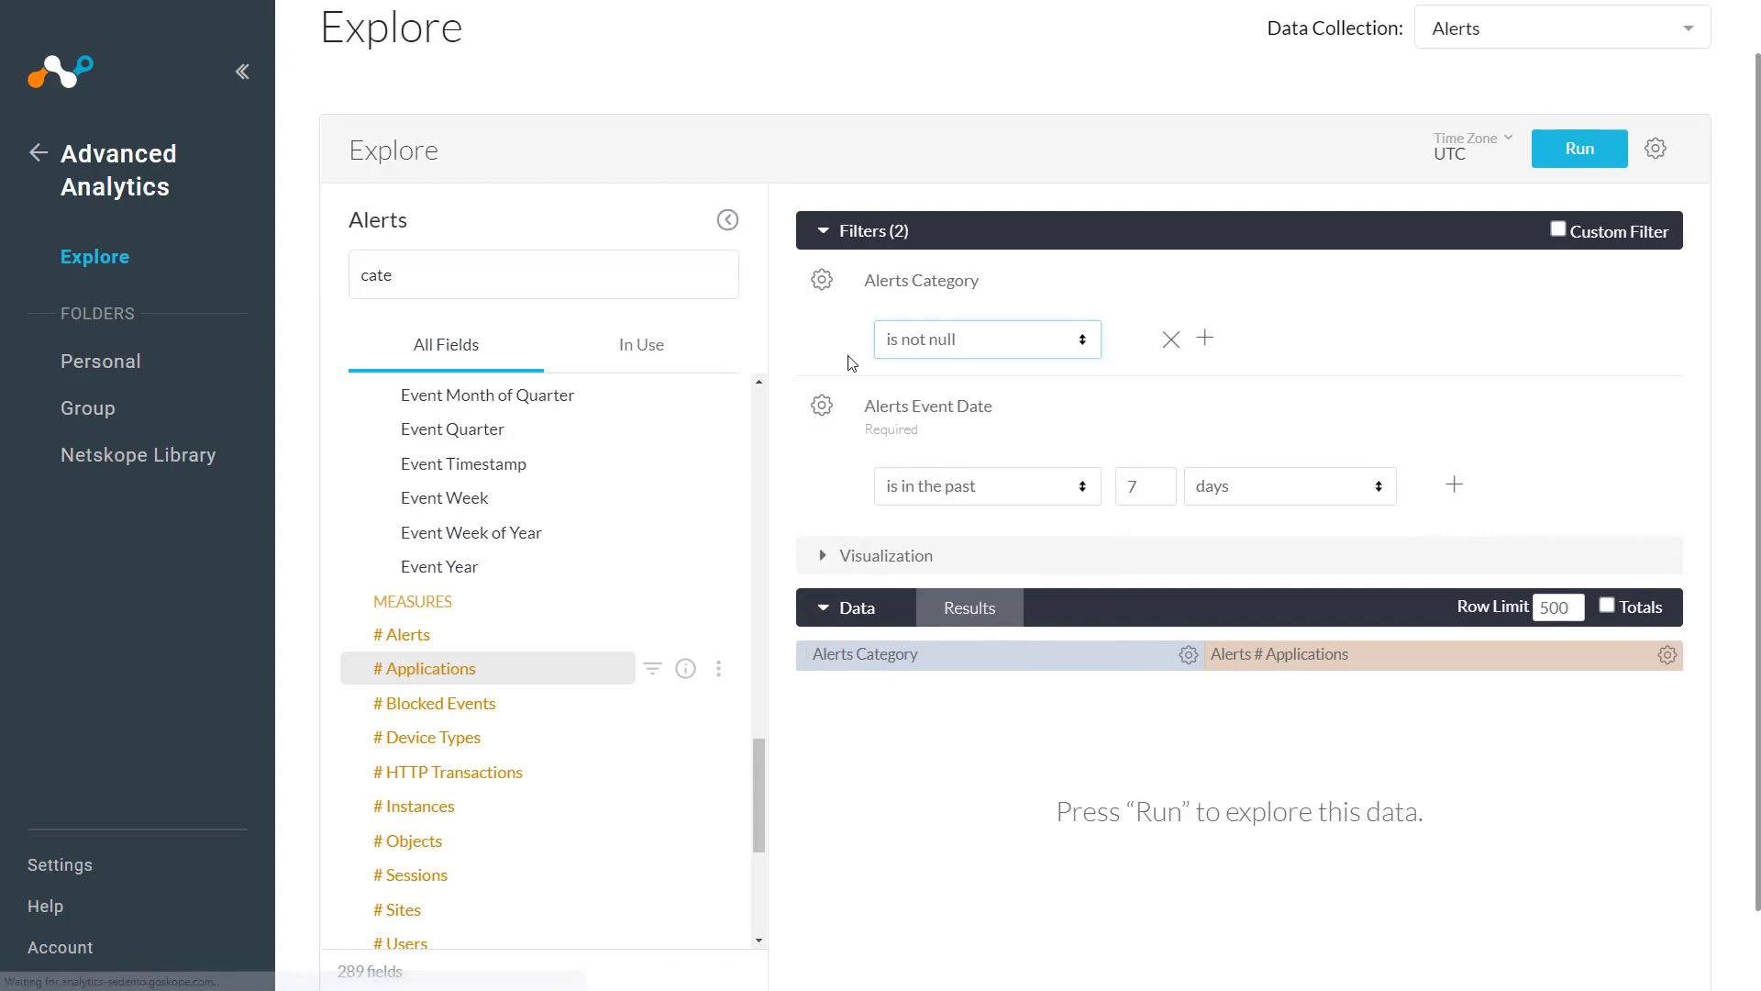
left_click(823, 232)
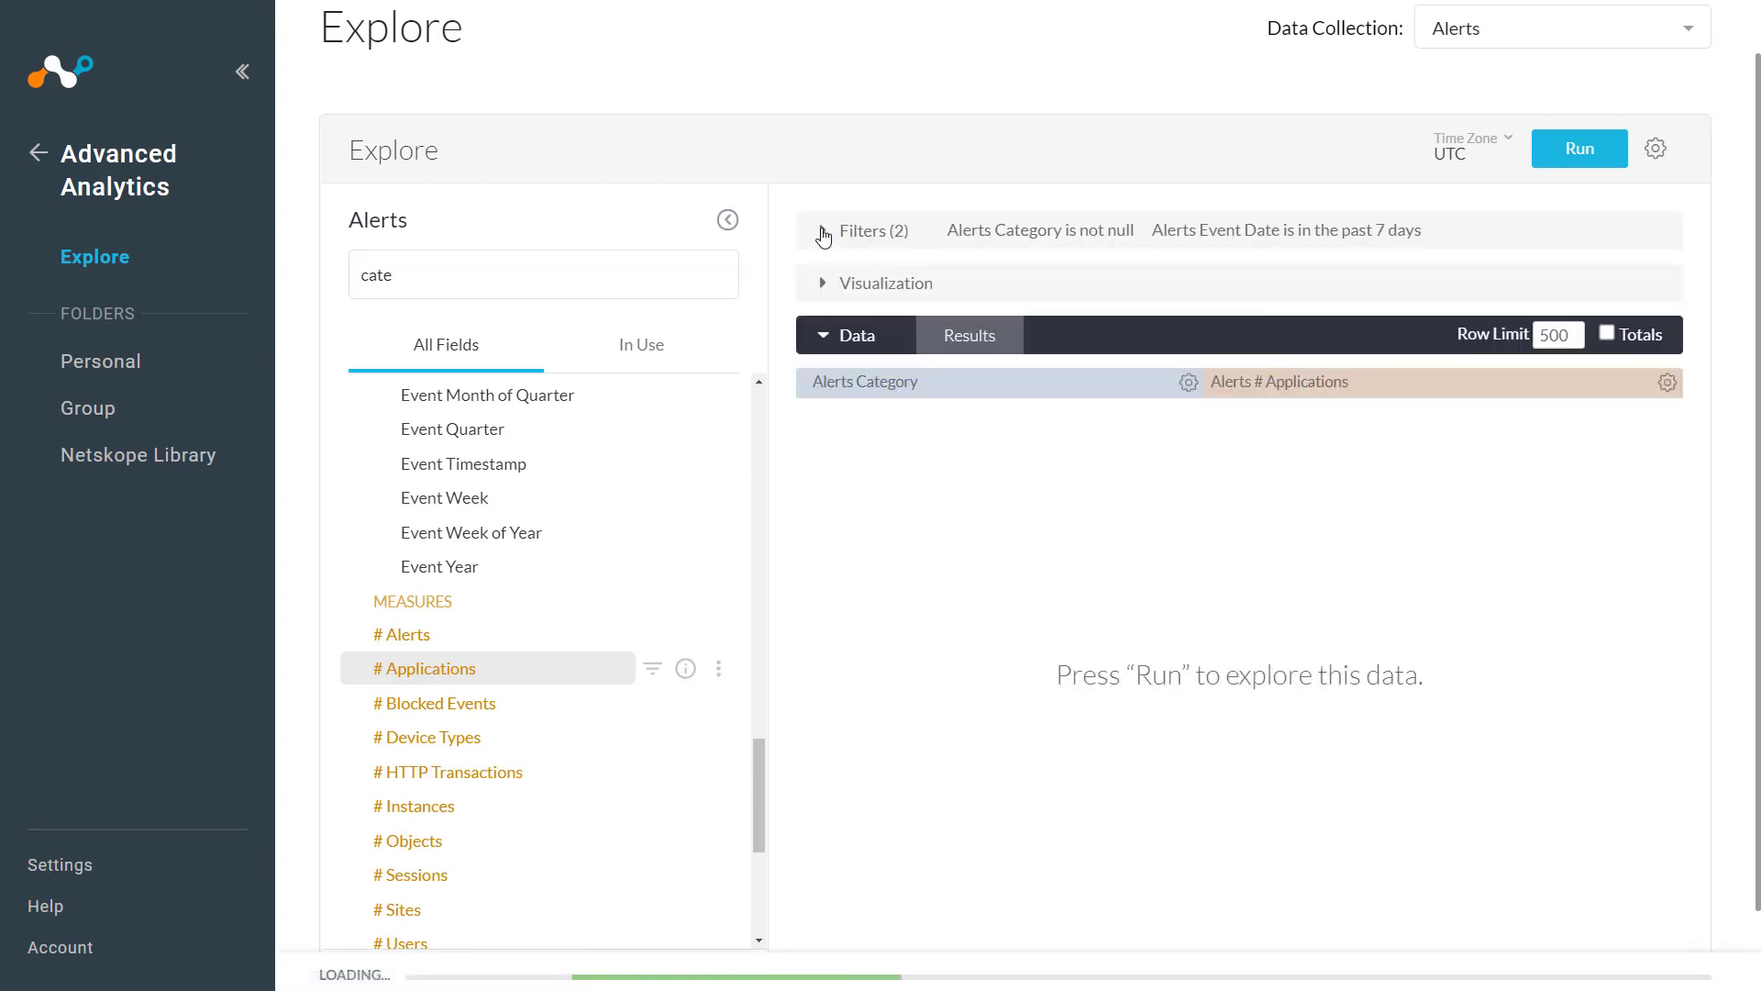
left_click(1580, 150)
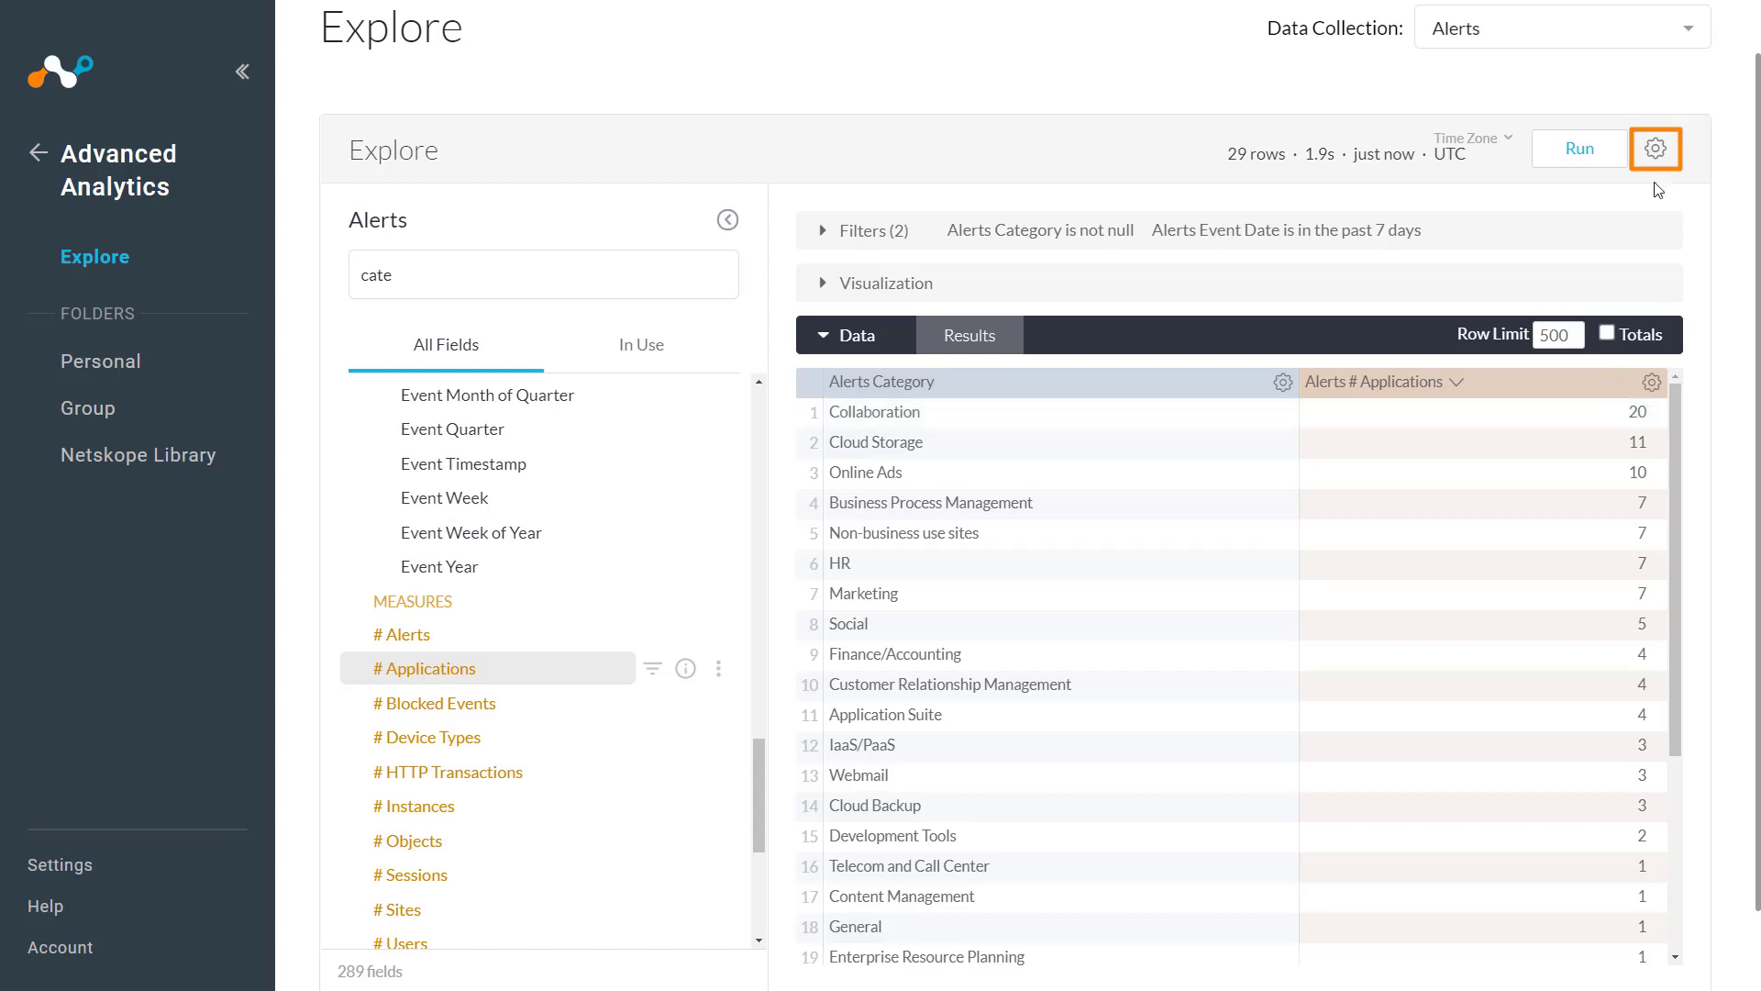
- Remove all fields and the category filter, then add Application as the query's grouping dimension
left_click(1656, 149)
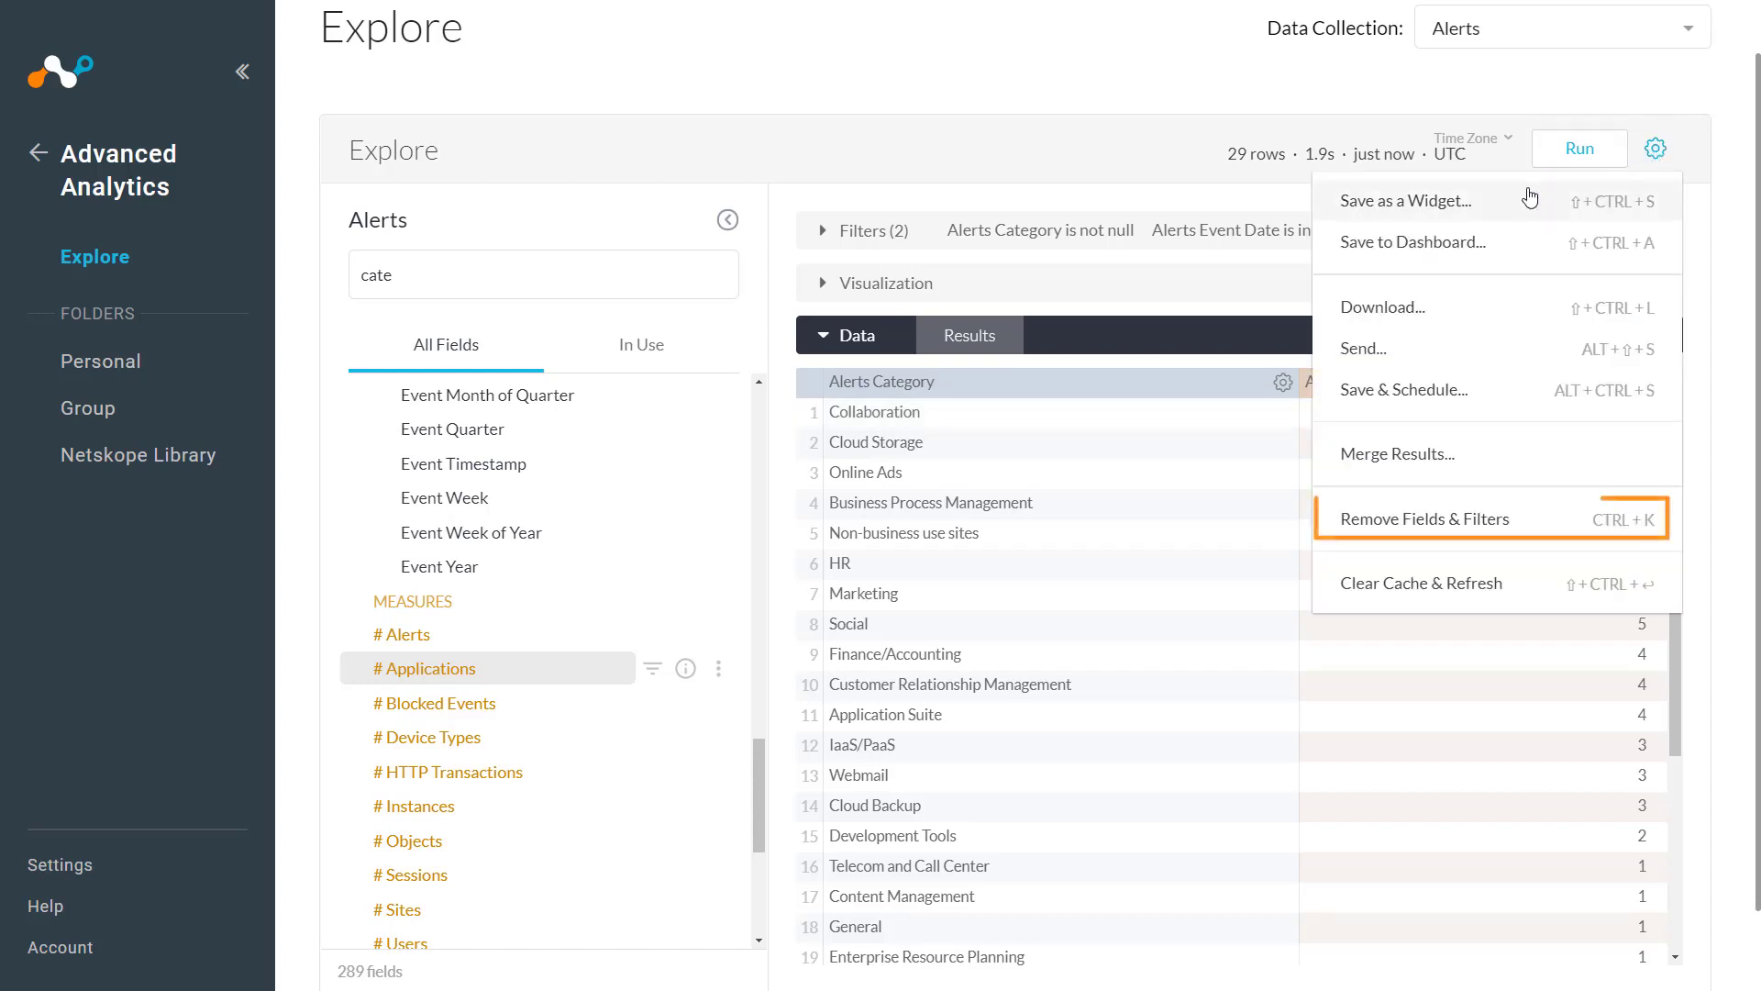
left_click(1418, 520)
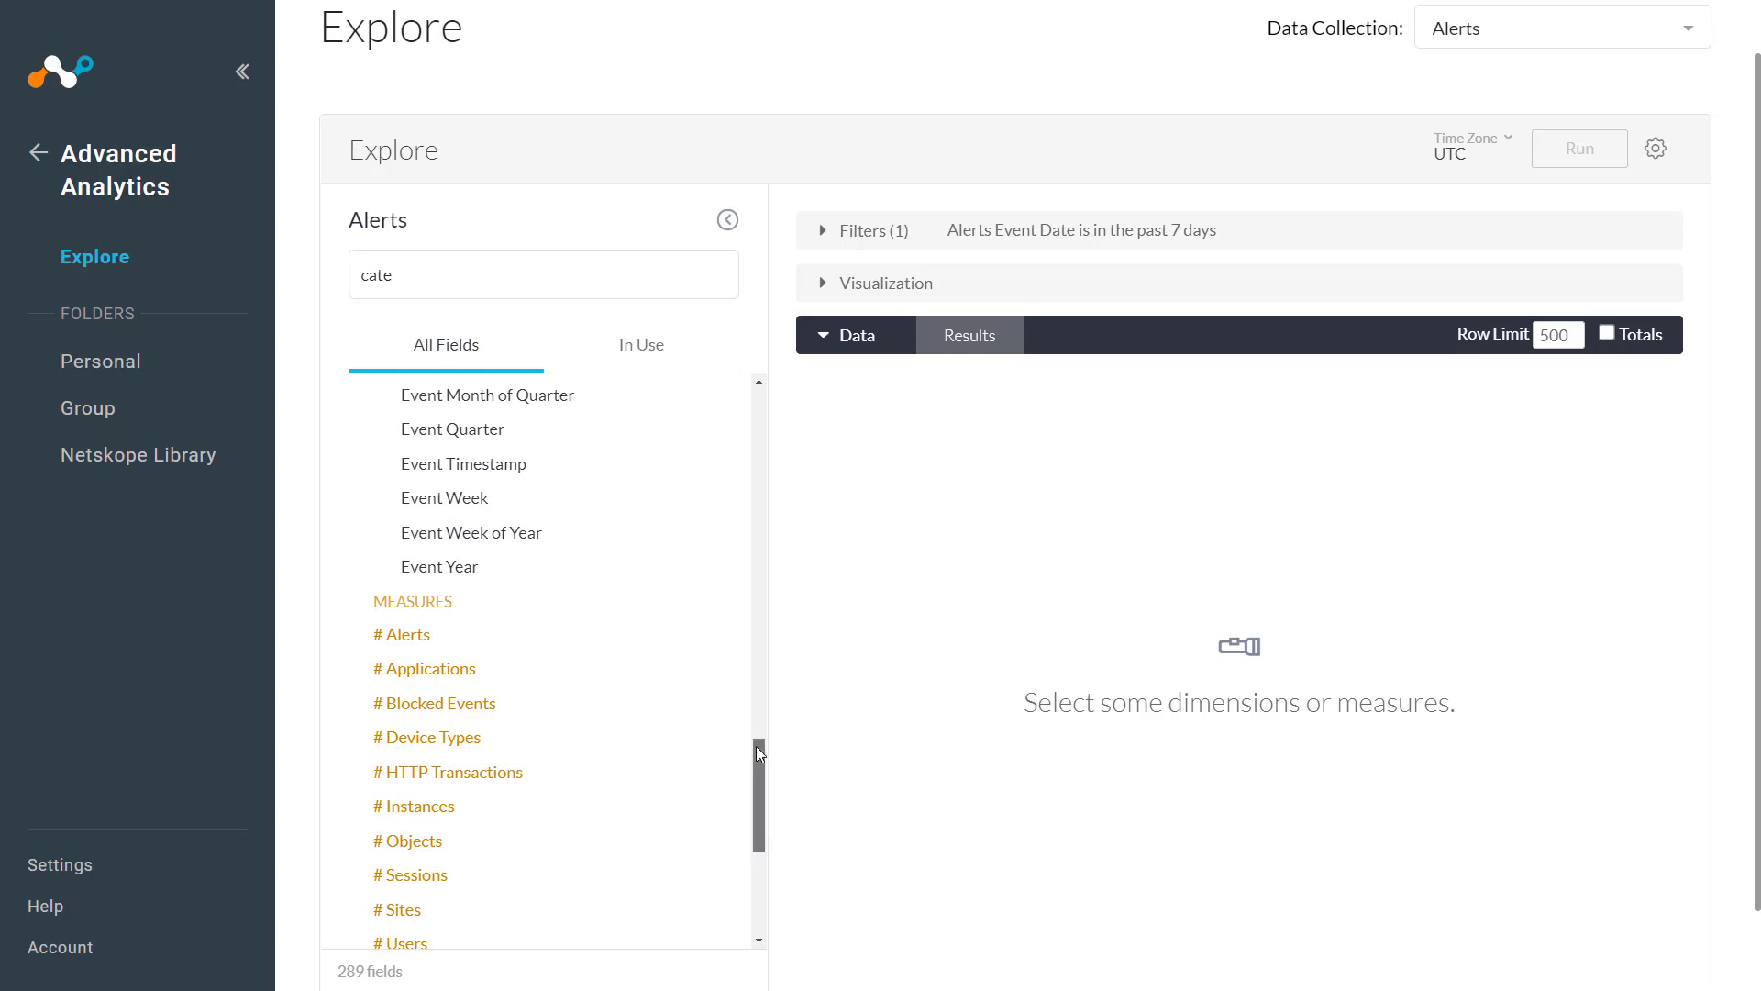
left_click_drag(756, 746, 748, 442)
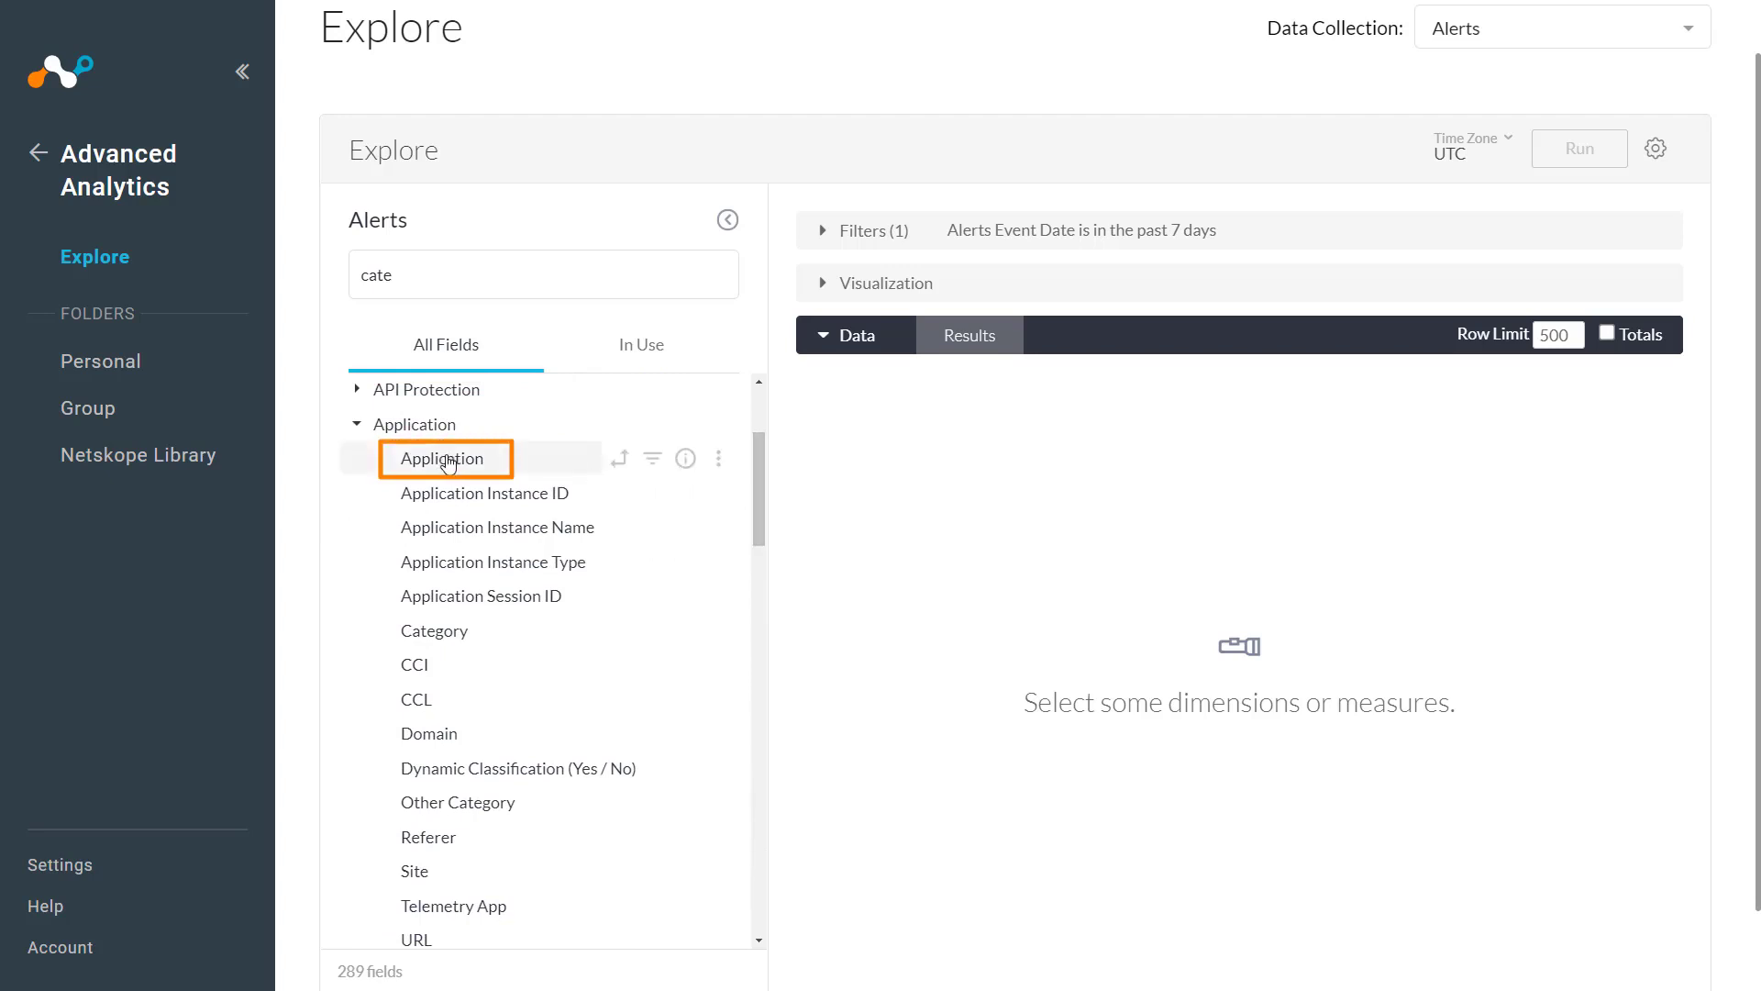
left_click(446, 461)
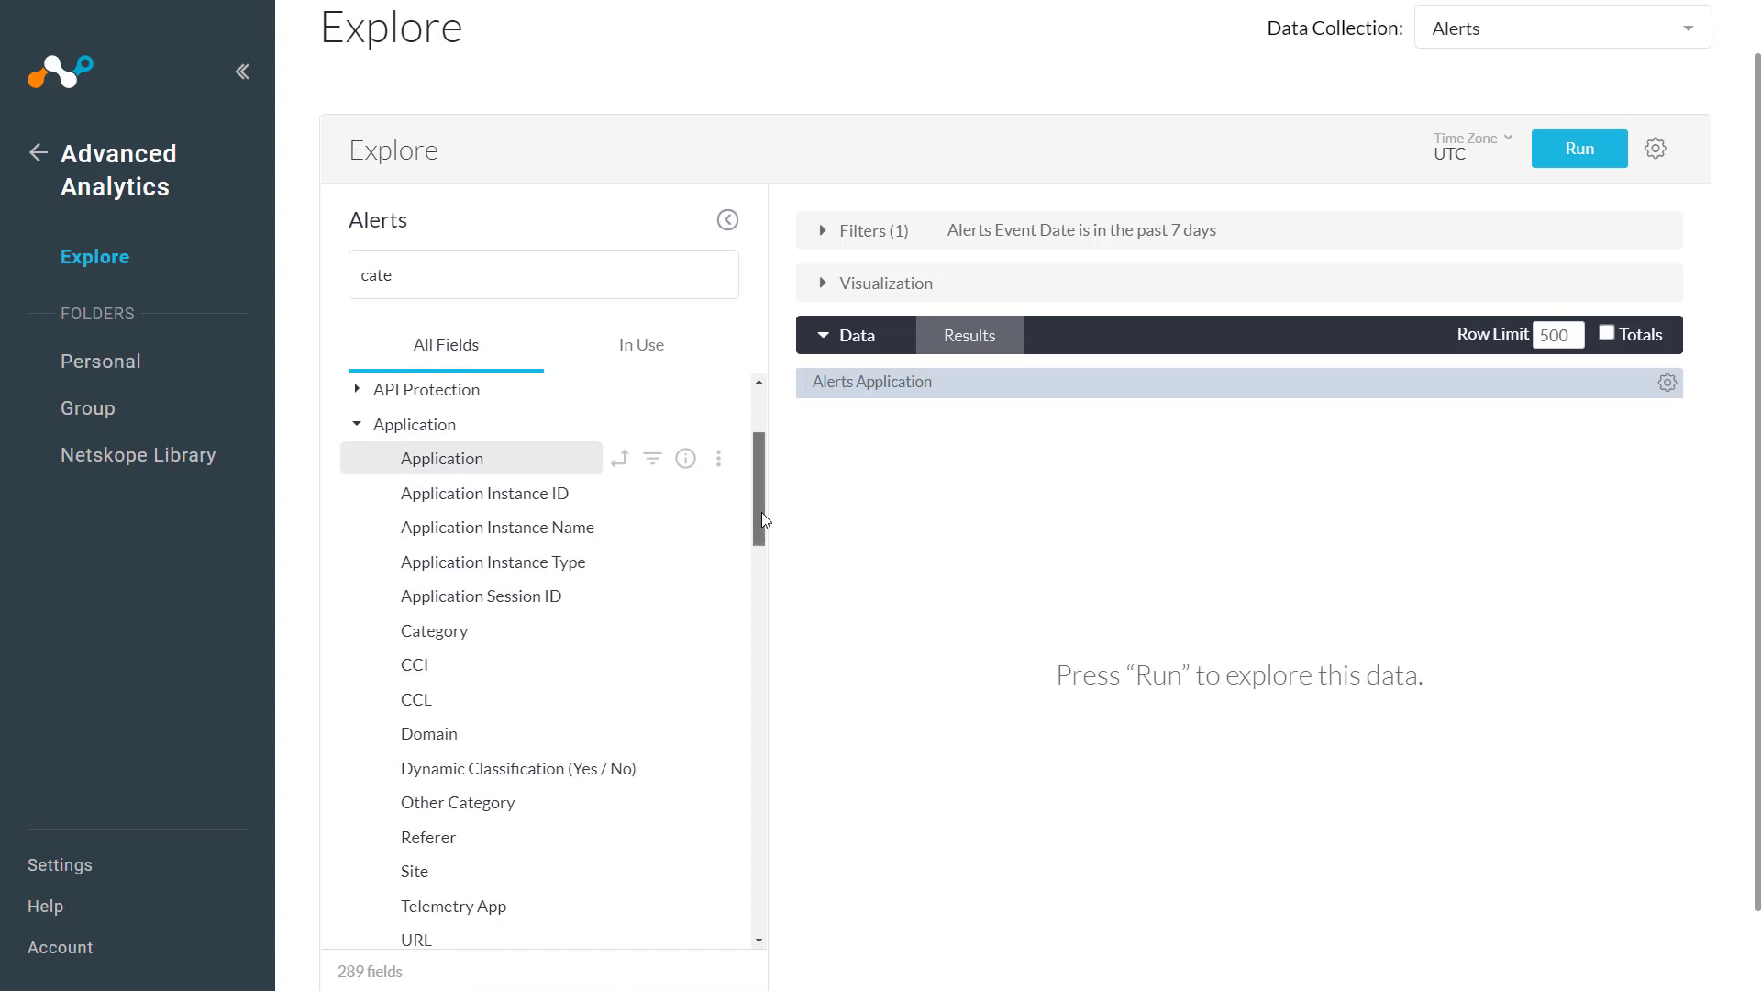
left_click_drag(761, 512, 793, 836)
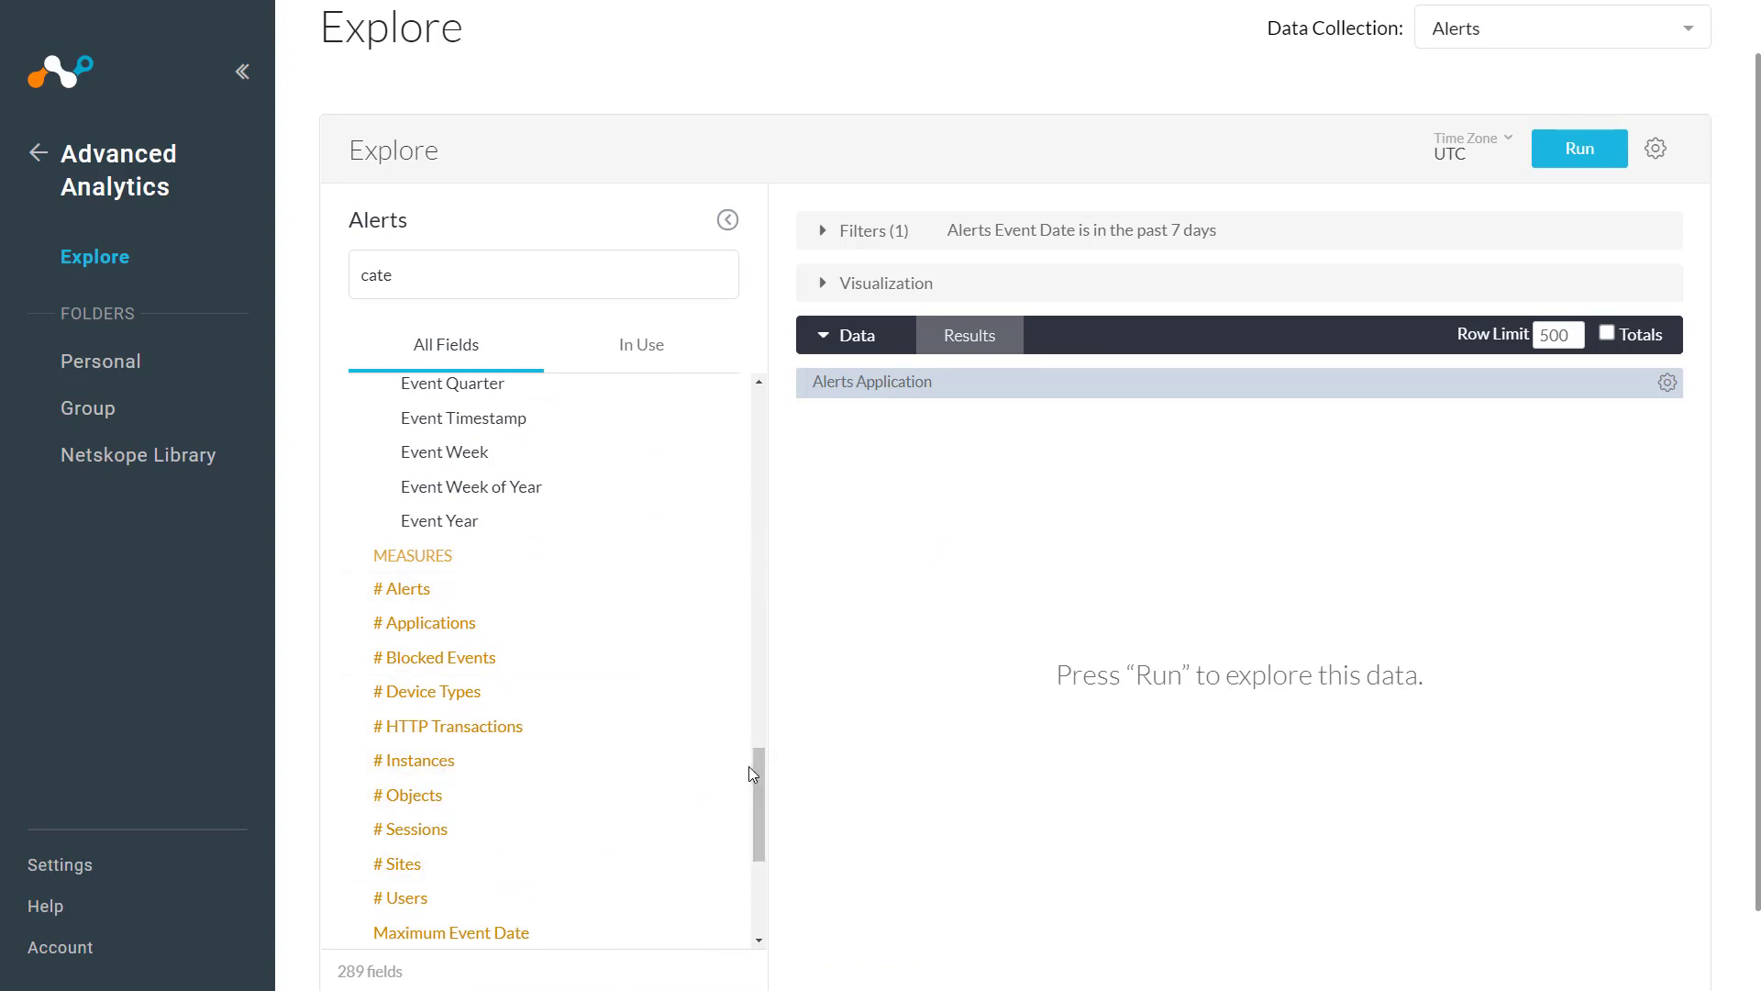
scroll(754, 773, "down", 3)
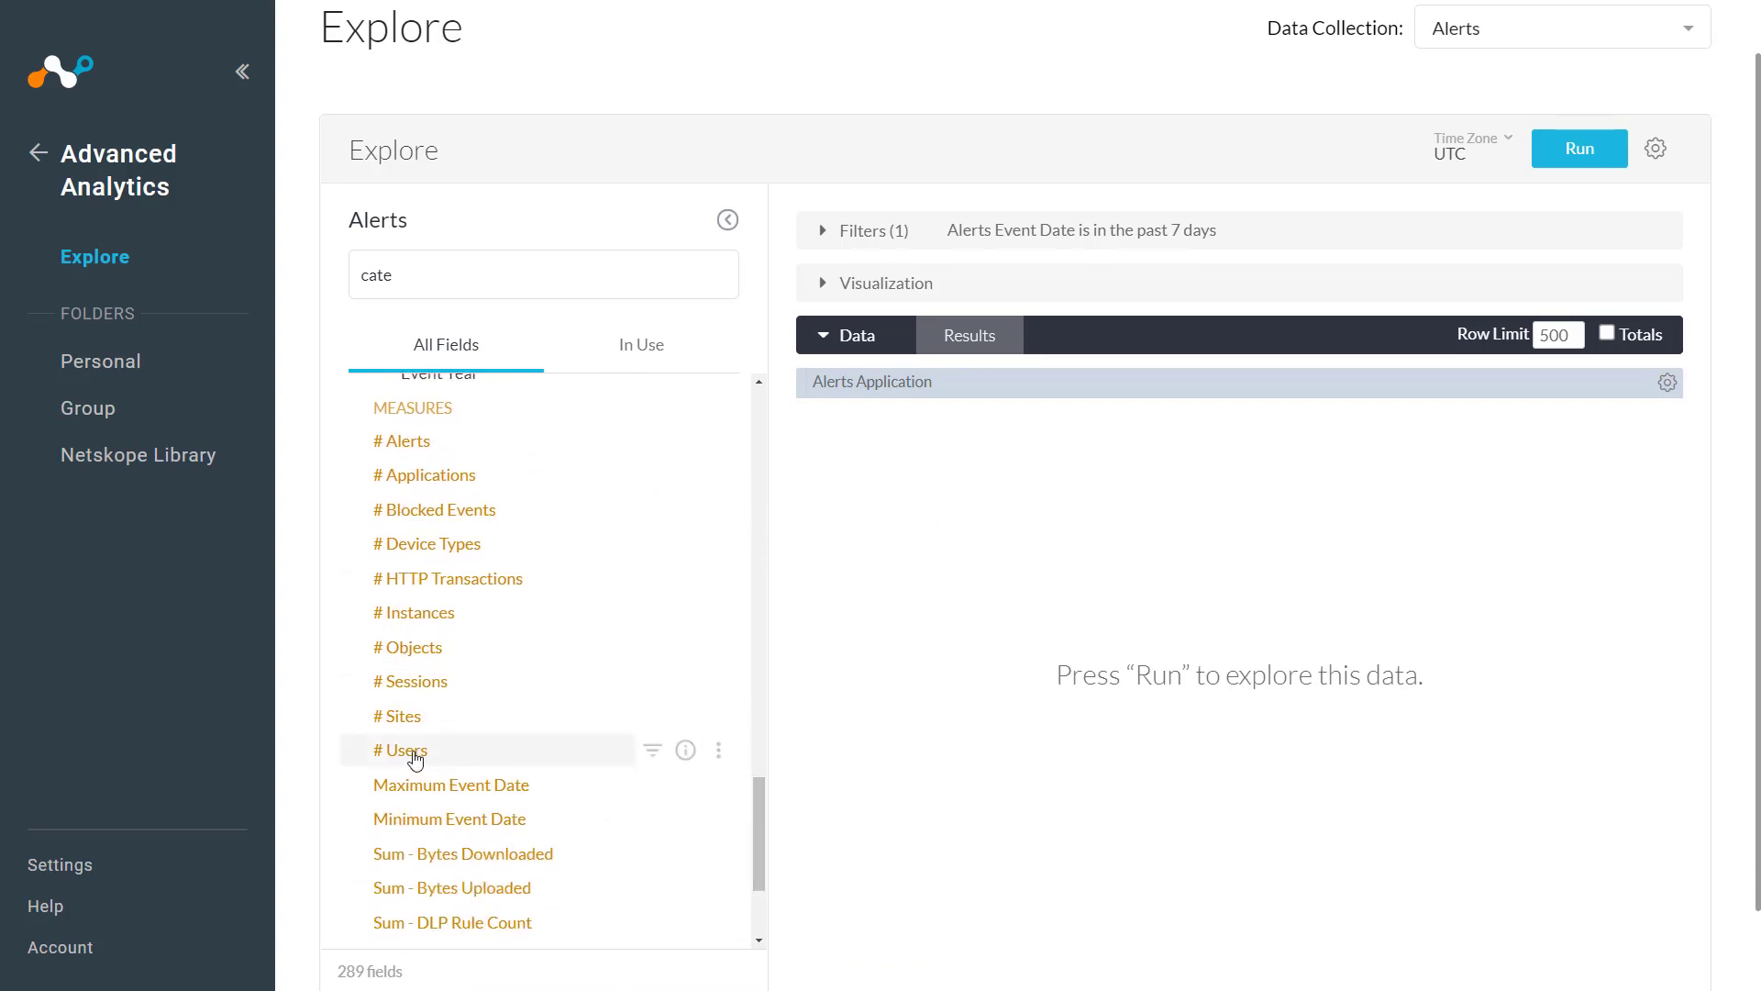
- Add # Users, filter Alerts Application to 'is not null', and run the query for 108 rows
left_click(415, 754)
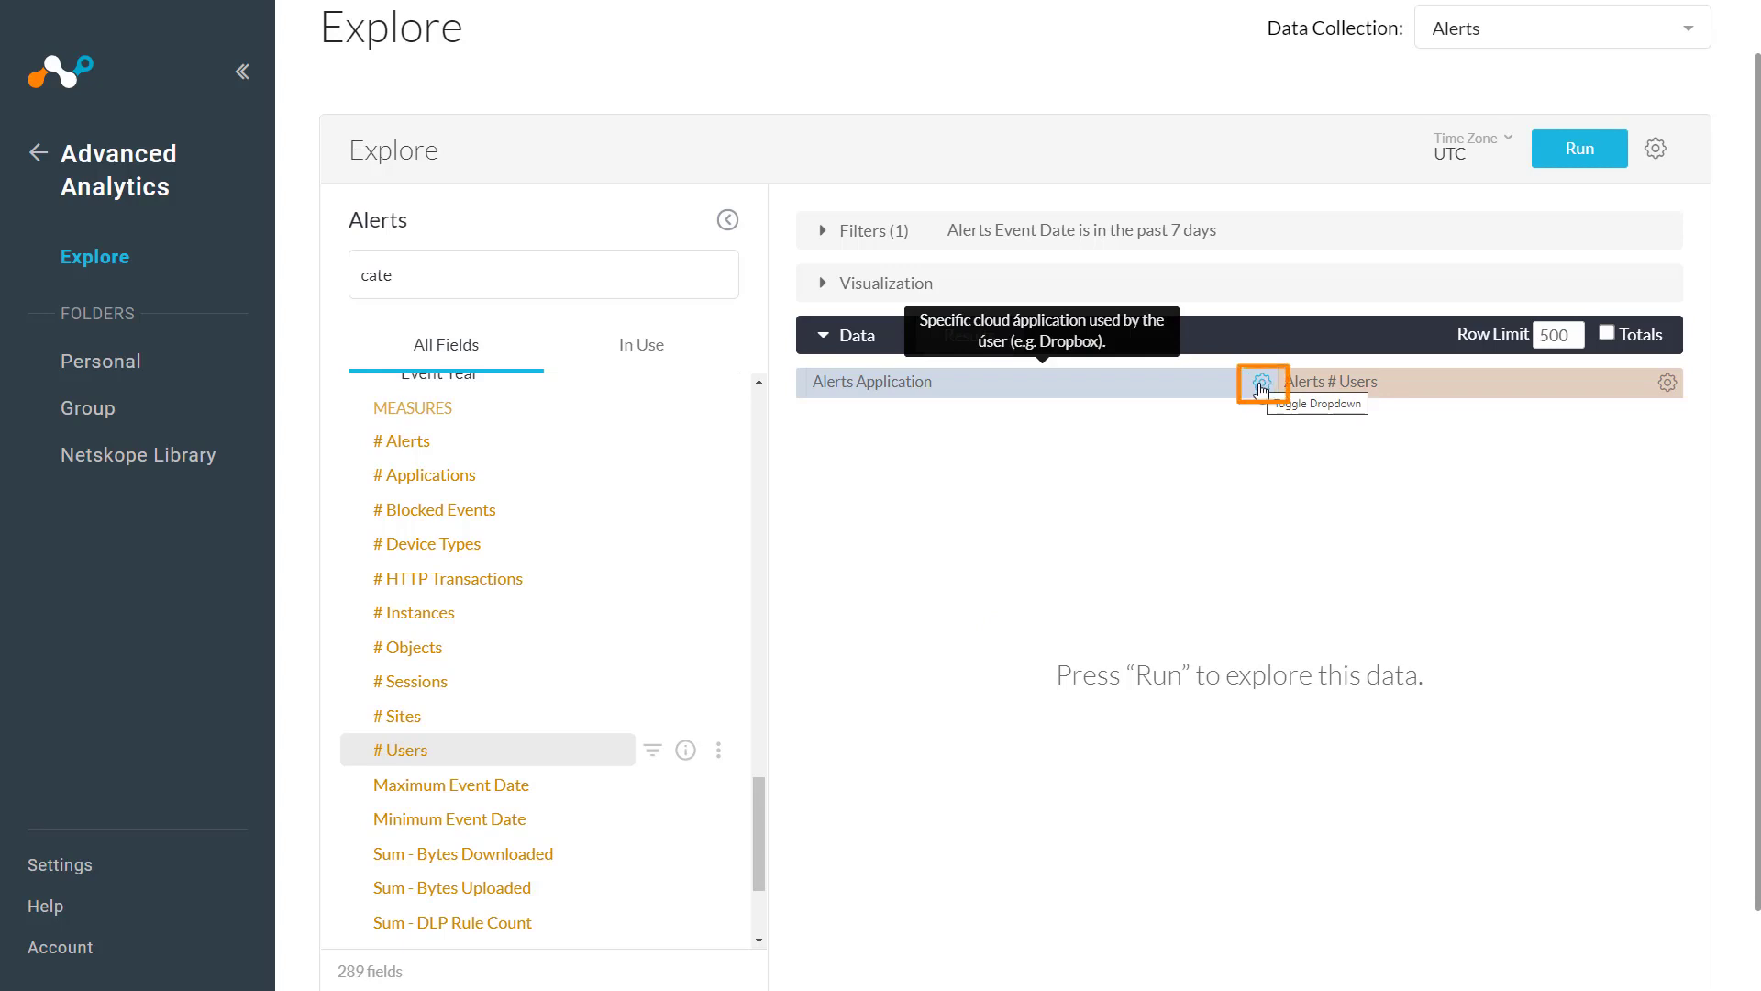
left_click(1262, 386)
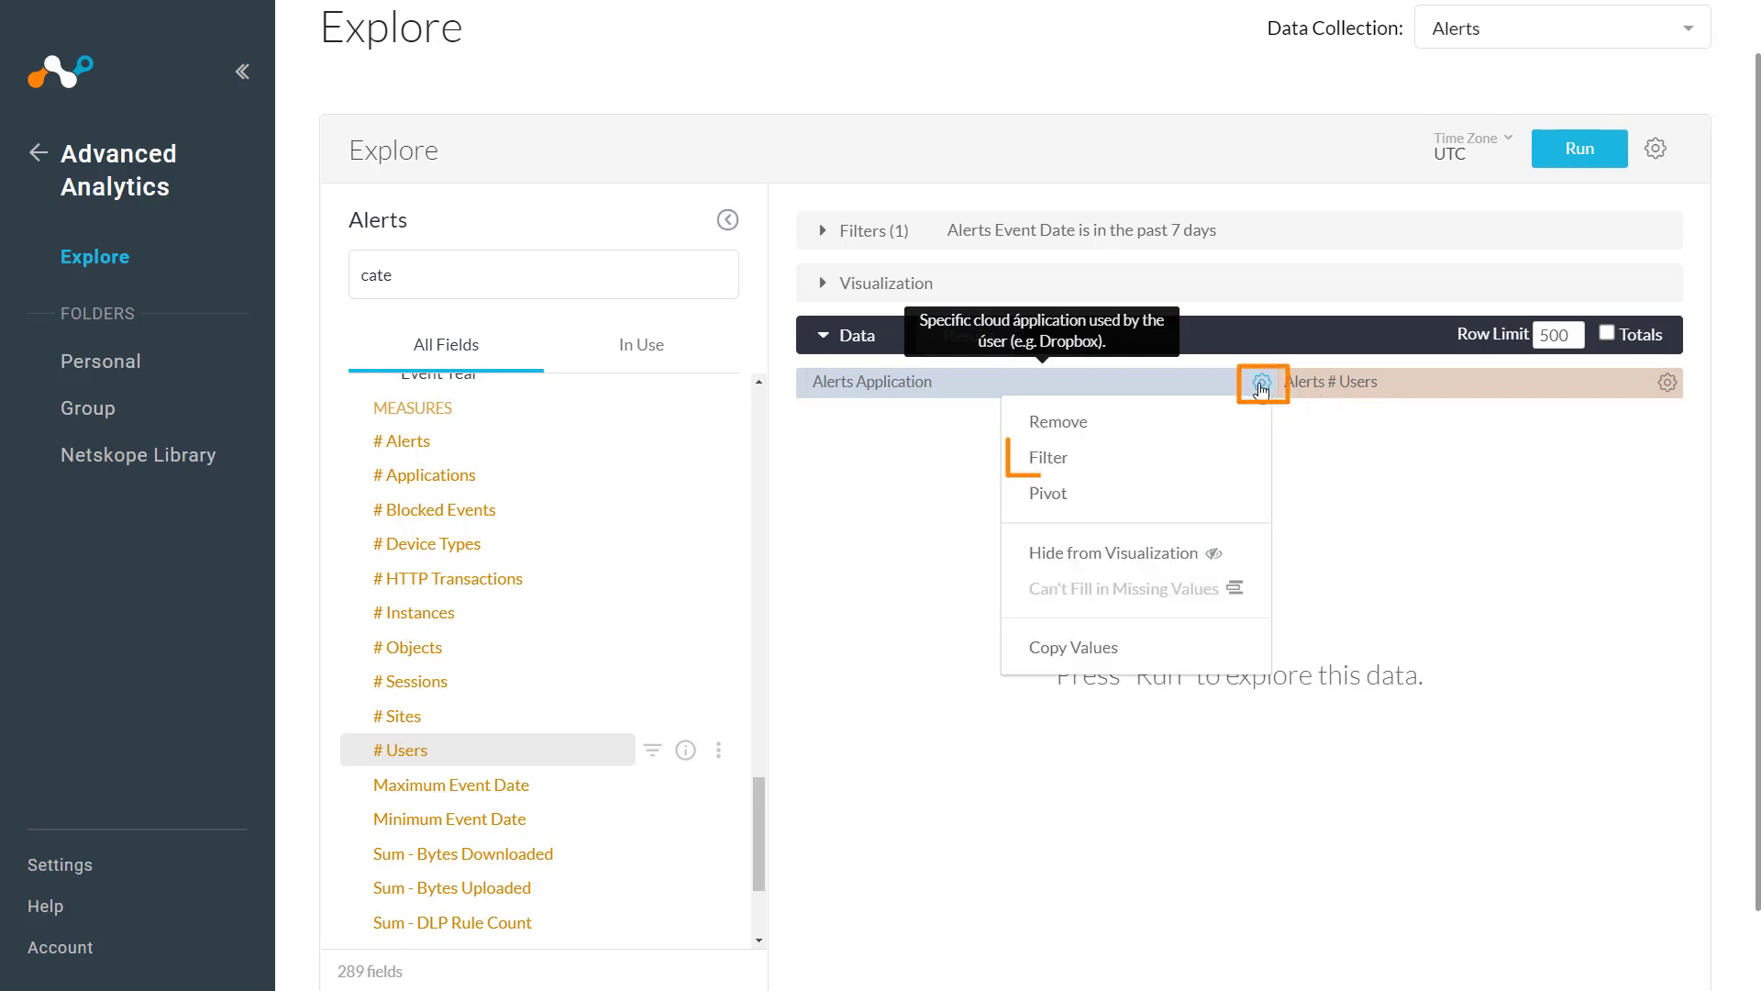
left_click(1036, 459)
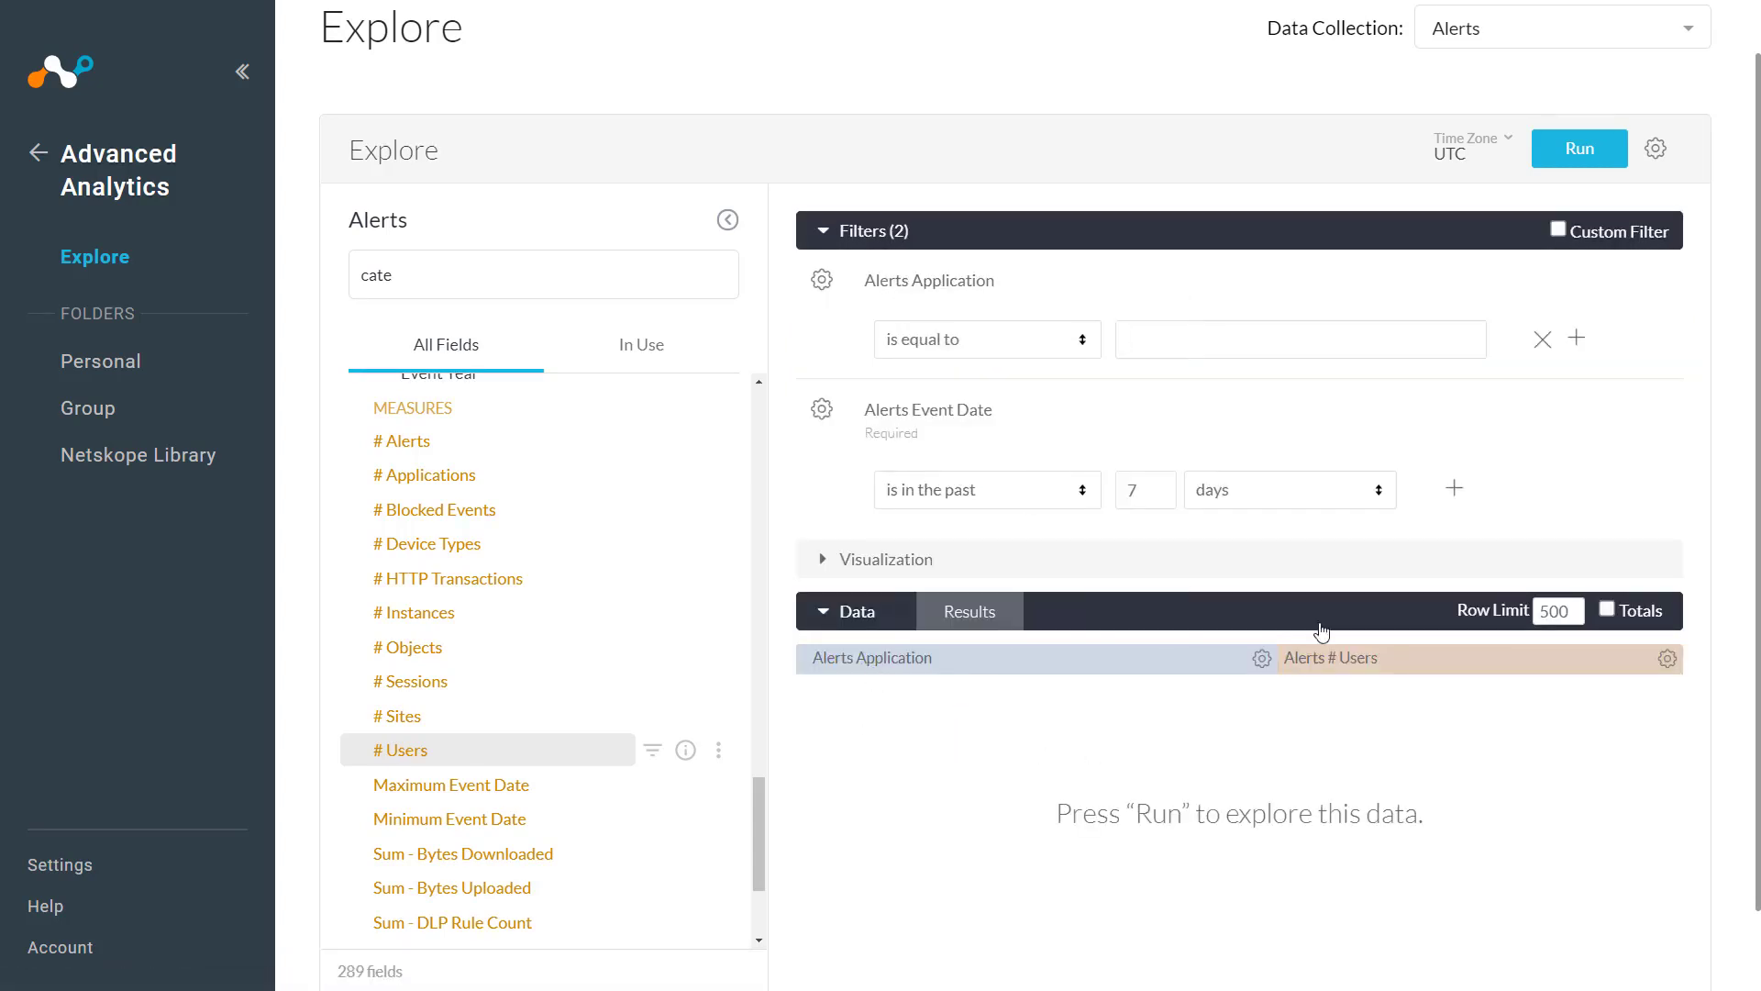
left_click(1082, 343)
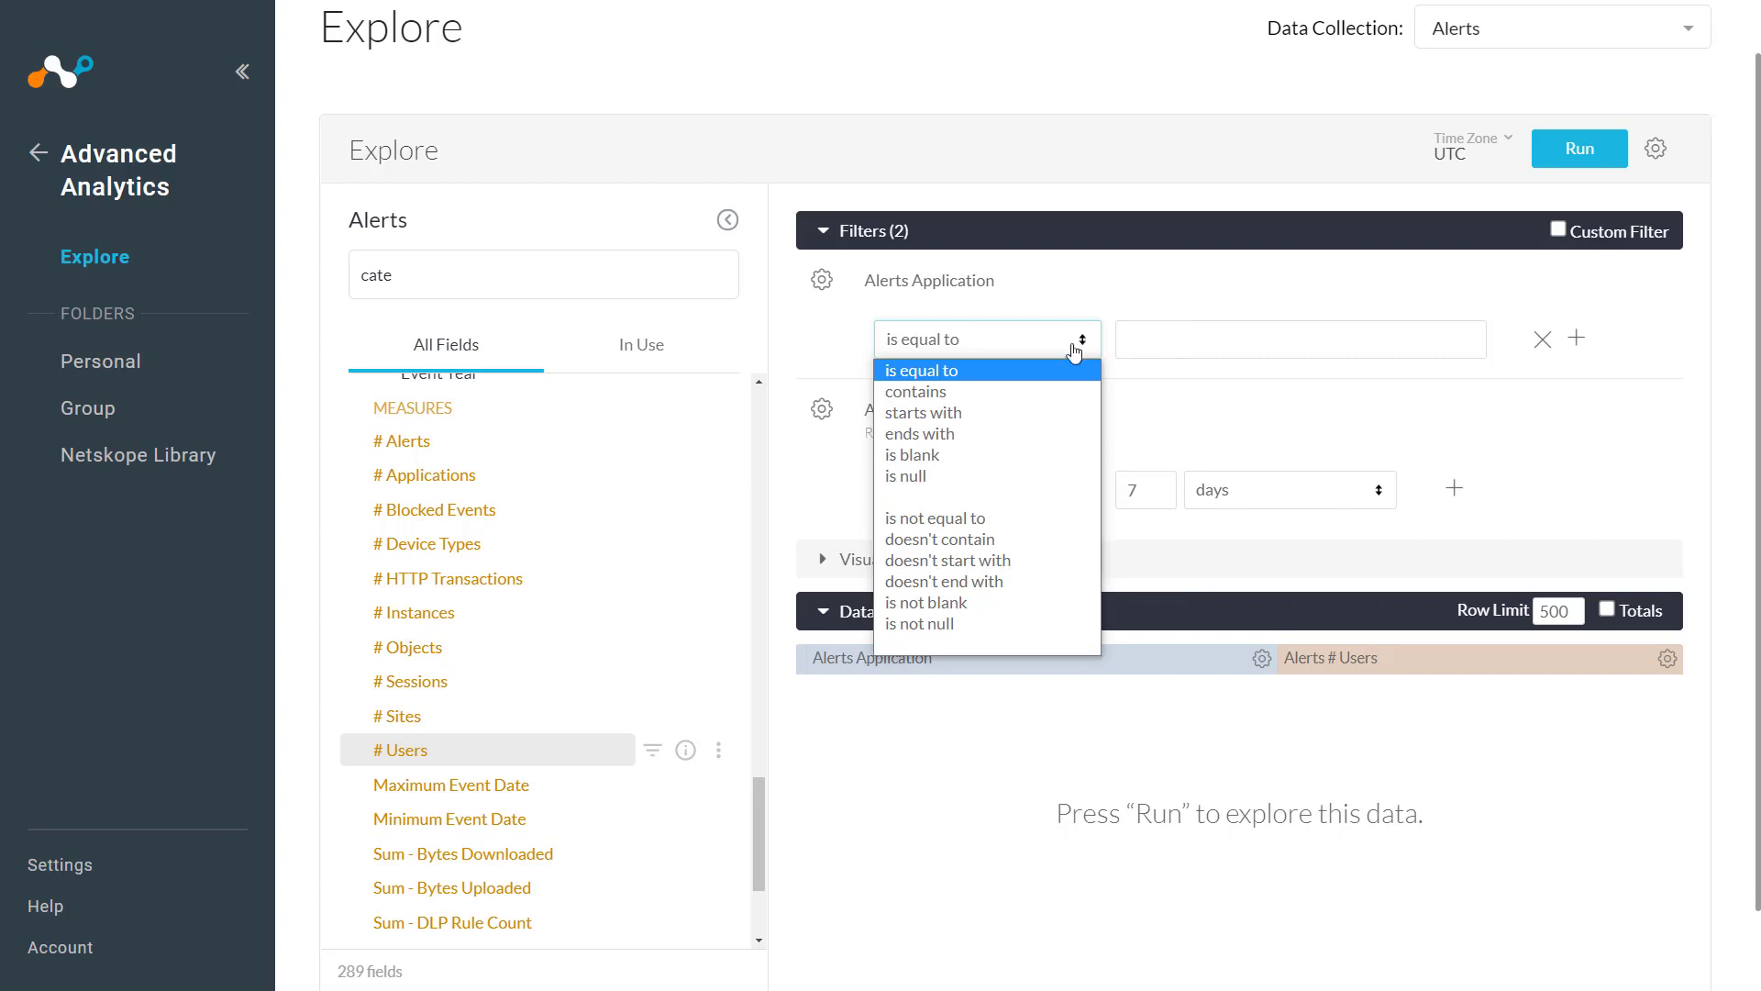
left_click(920, 624)
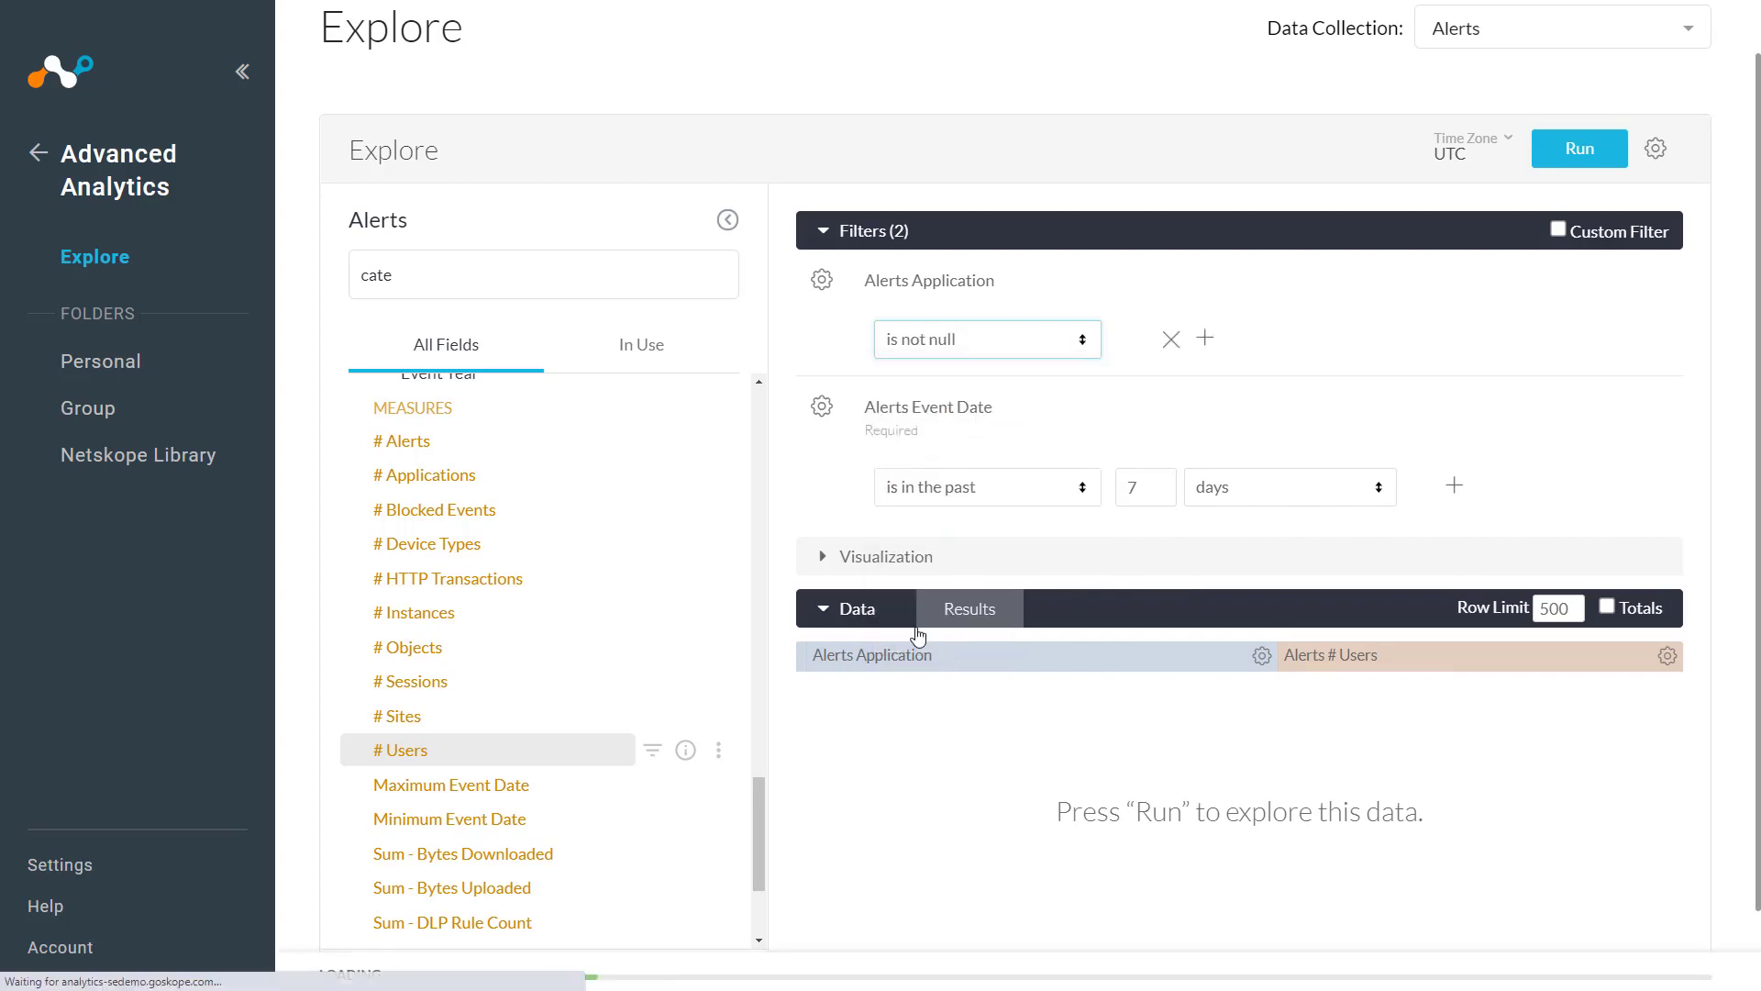
left_click(823, 232)
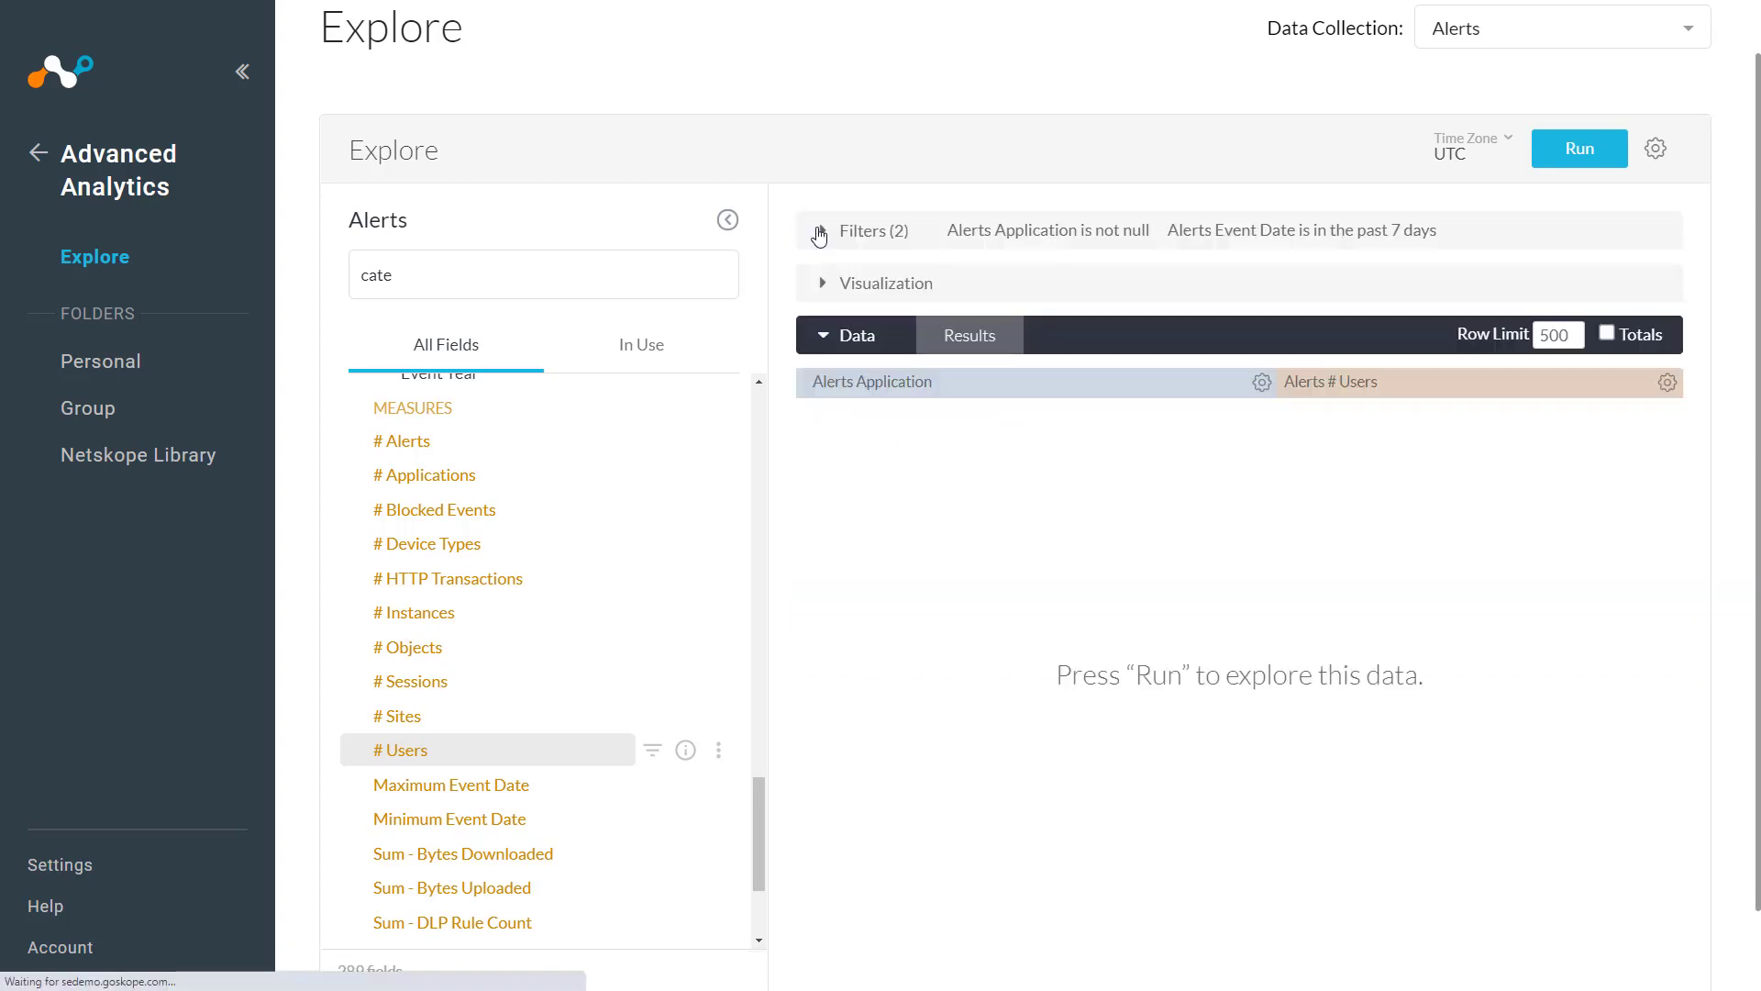
left_click(1575, 159)
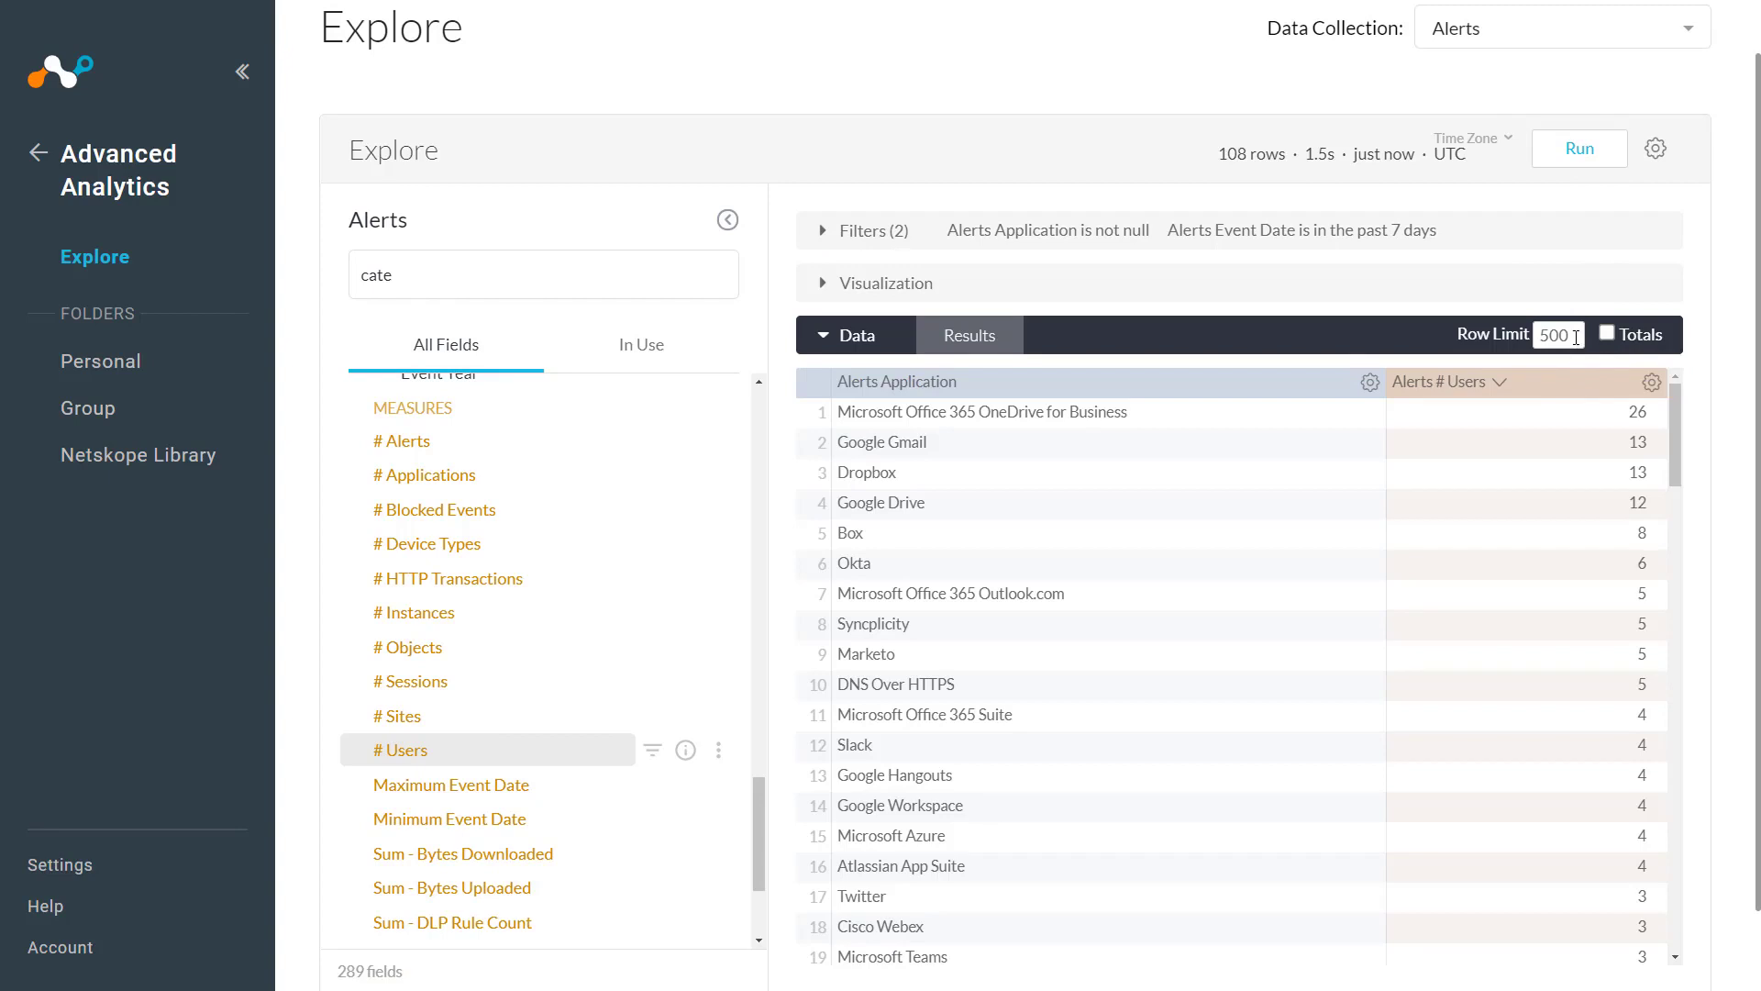
- Change the Row Limit from 500 to 10 and rerun the query
left_click_drag(1577, 336, 1535, 335)
type("10")
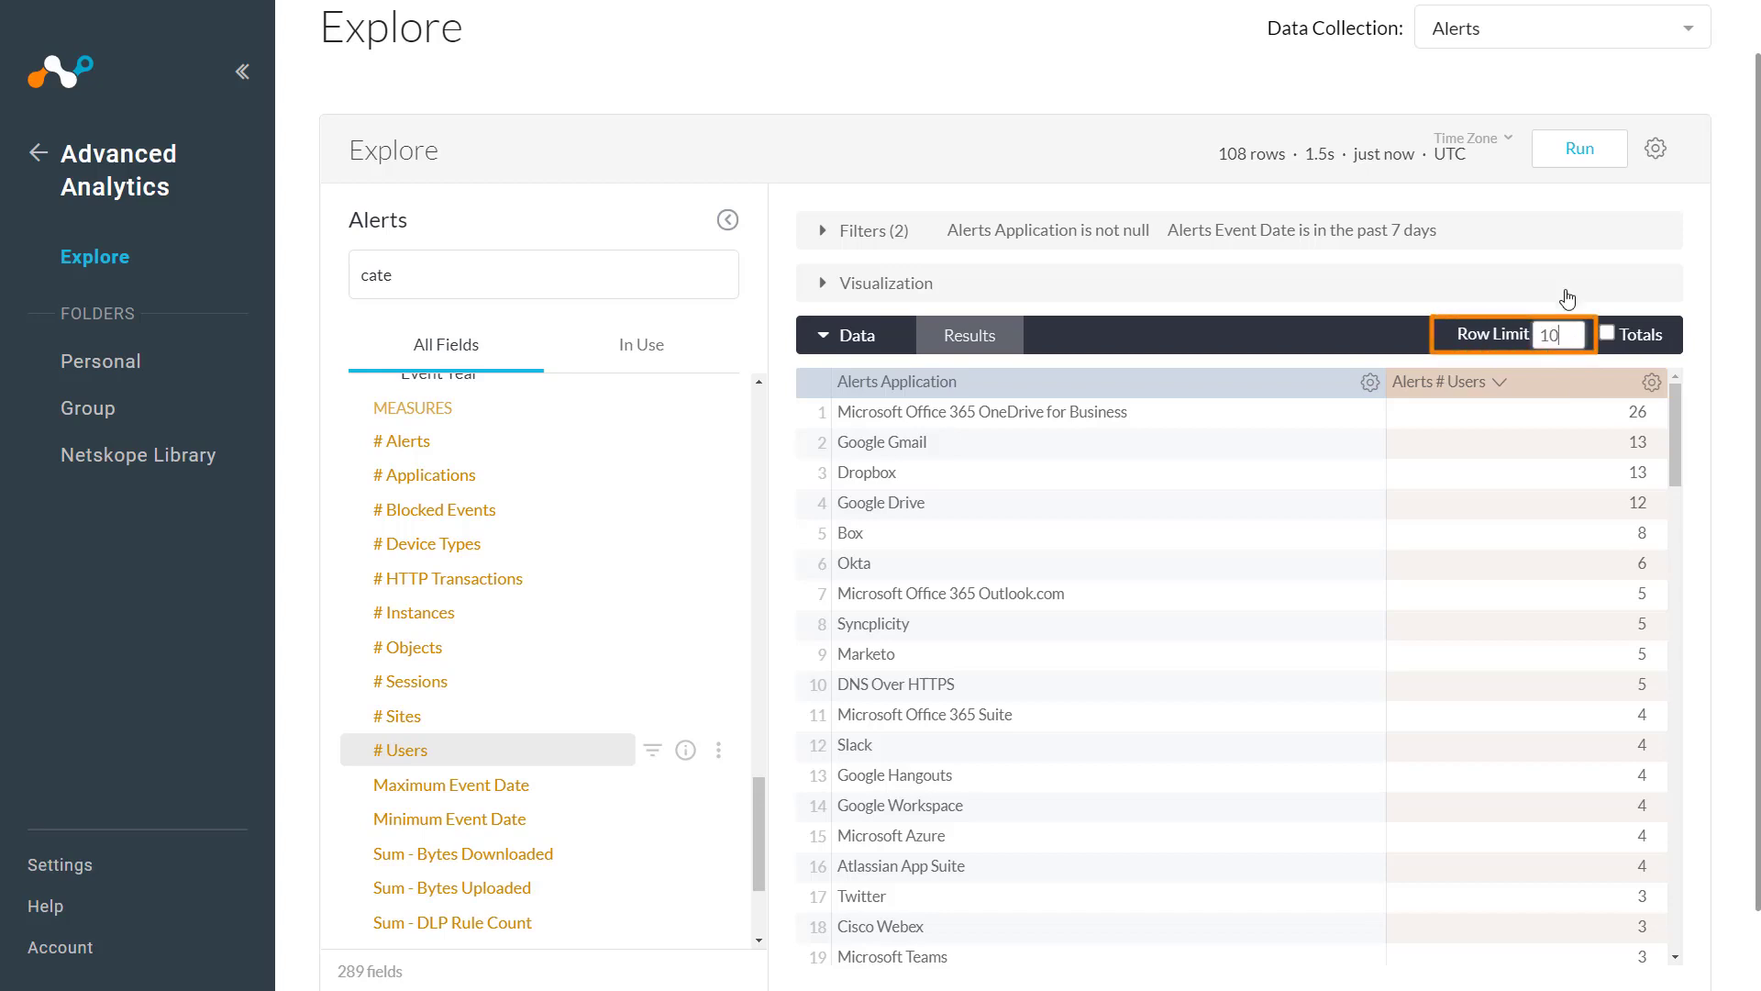
left_click(1574, 163)
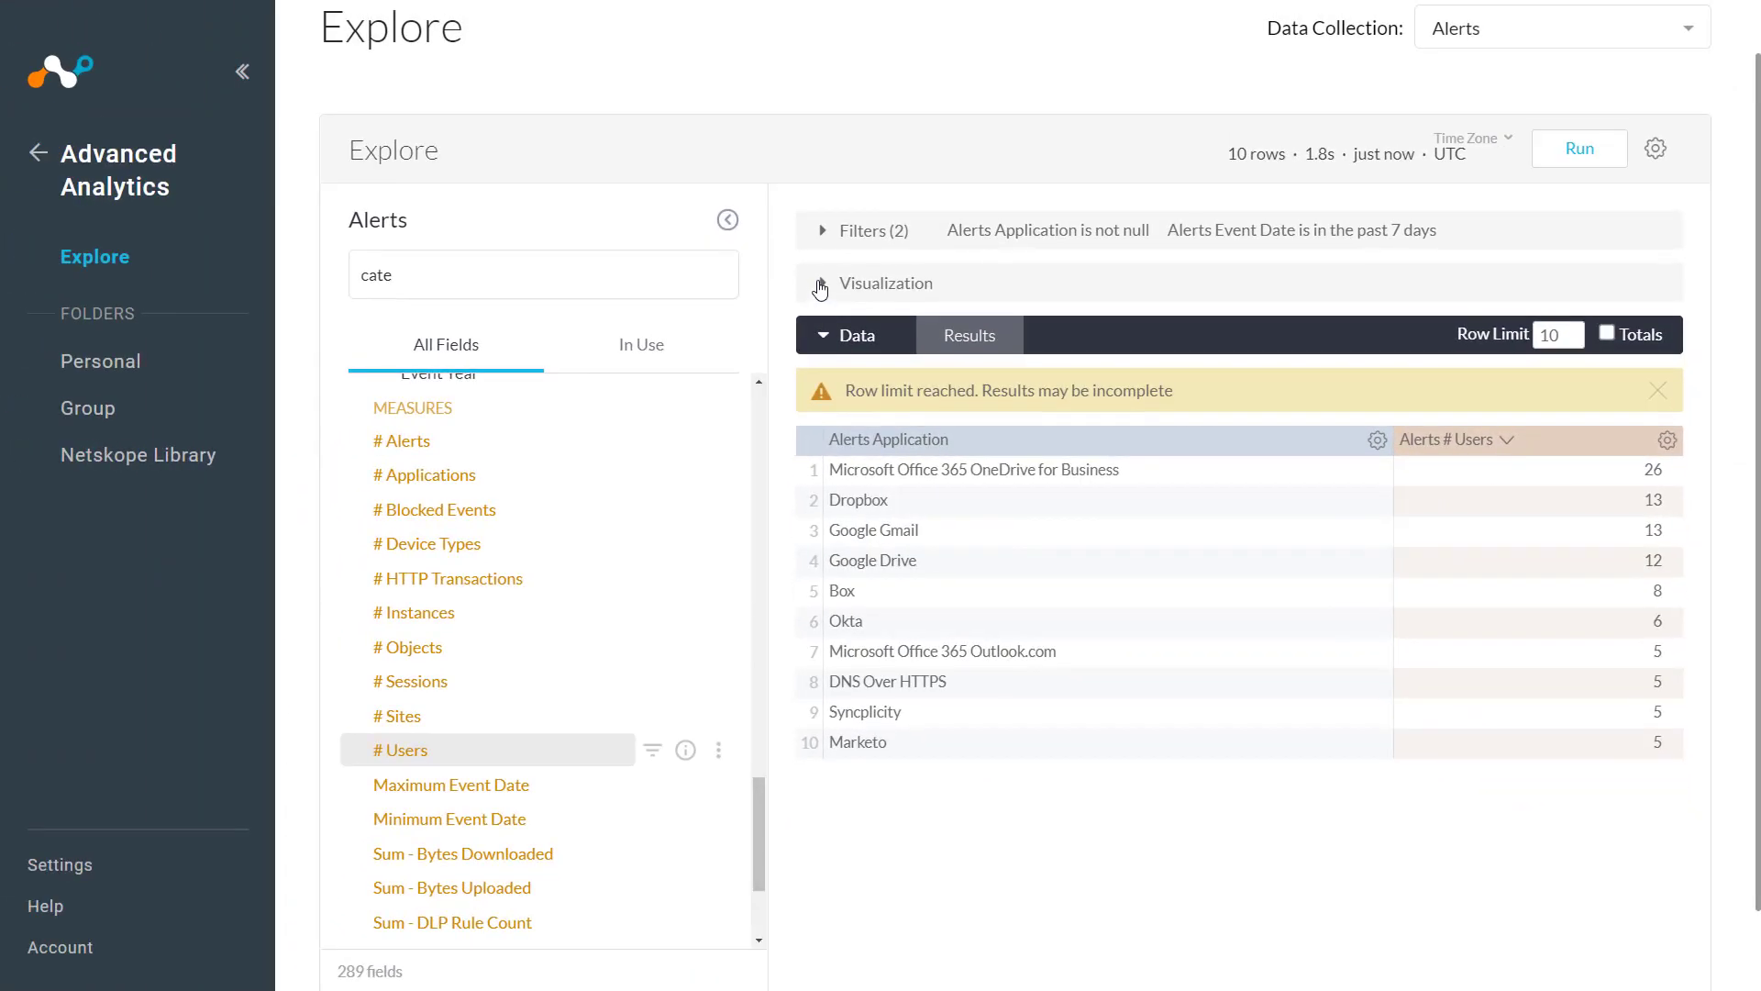
- Chart the top-10 applications as a pie, with OneDrive for Business at 26.53%
left_click(821, 284)
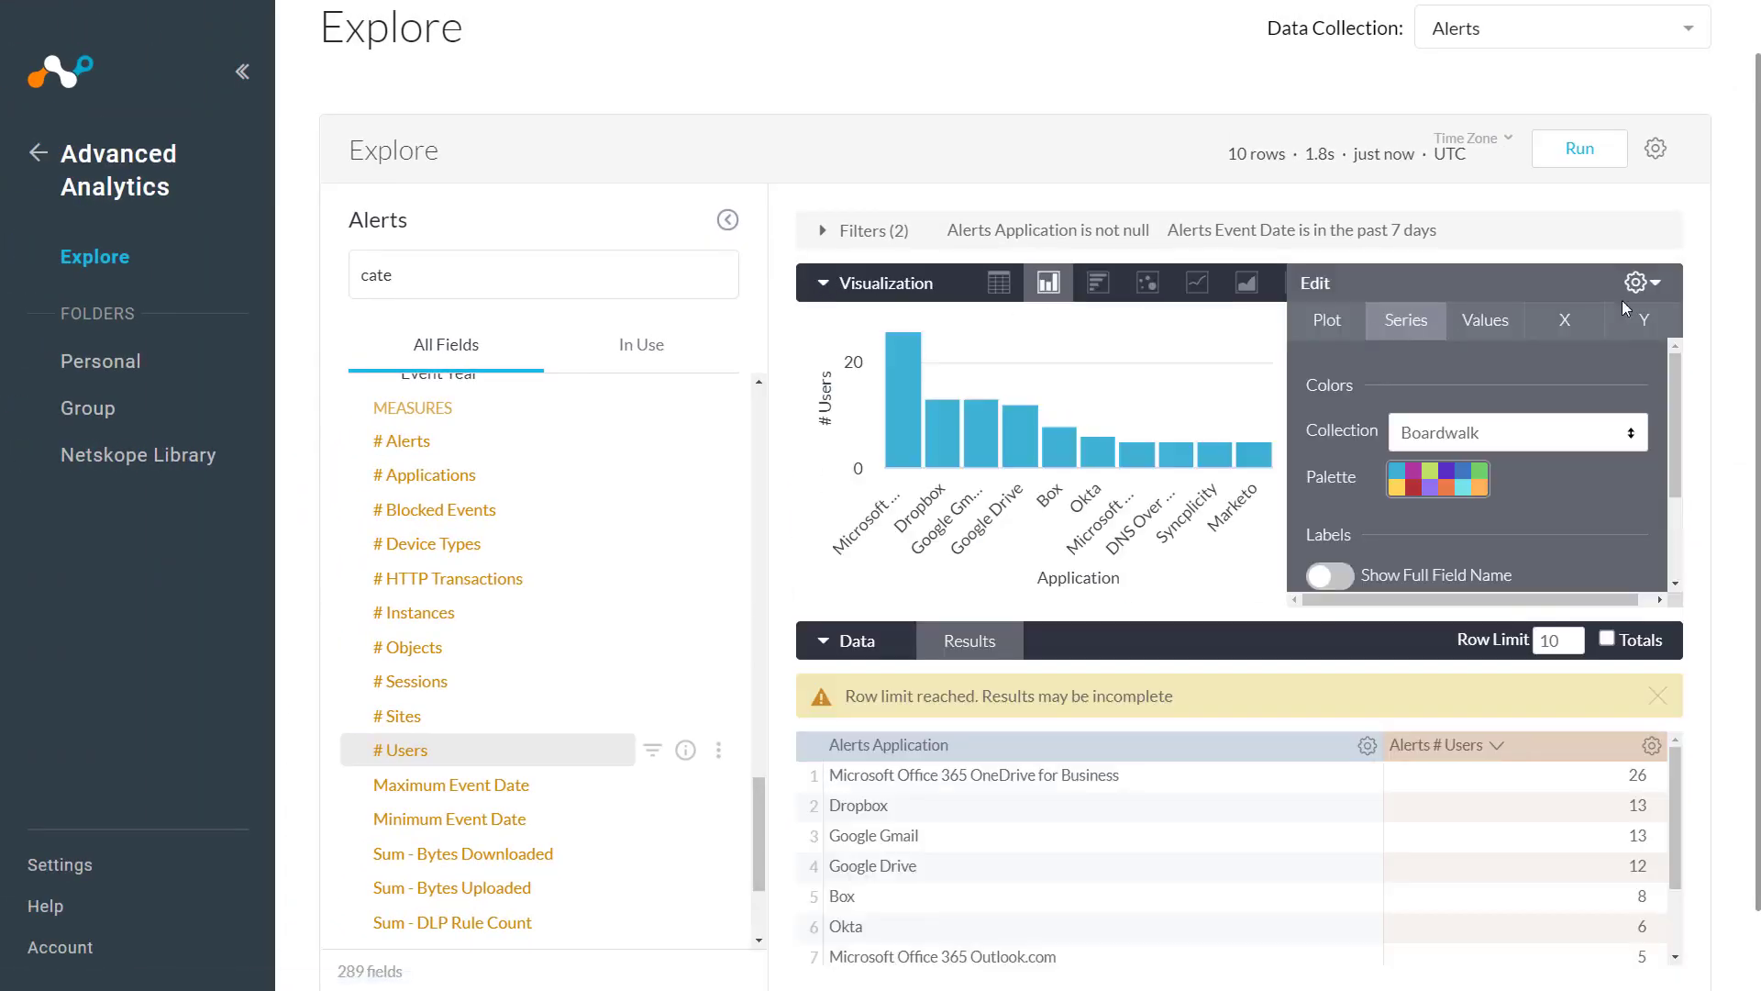
left_click(1657, 287)
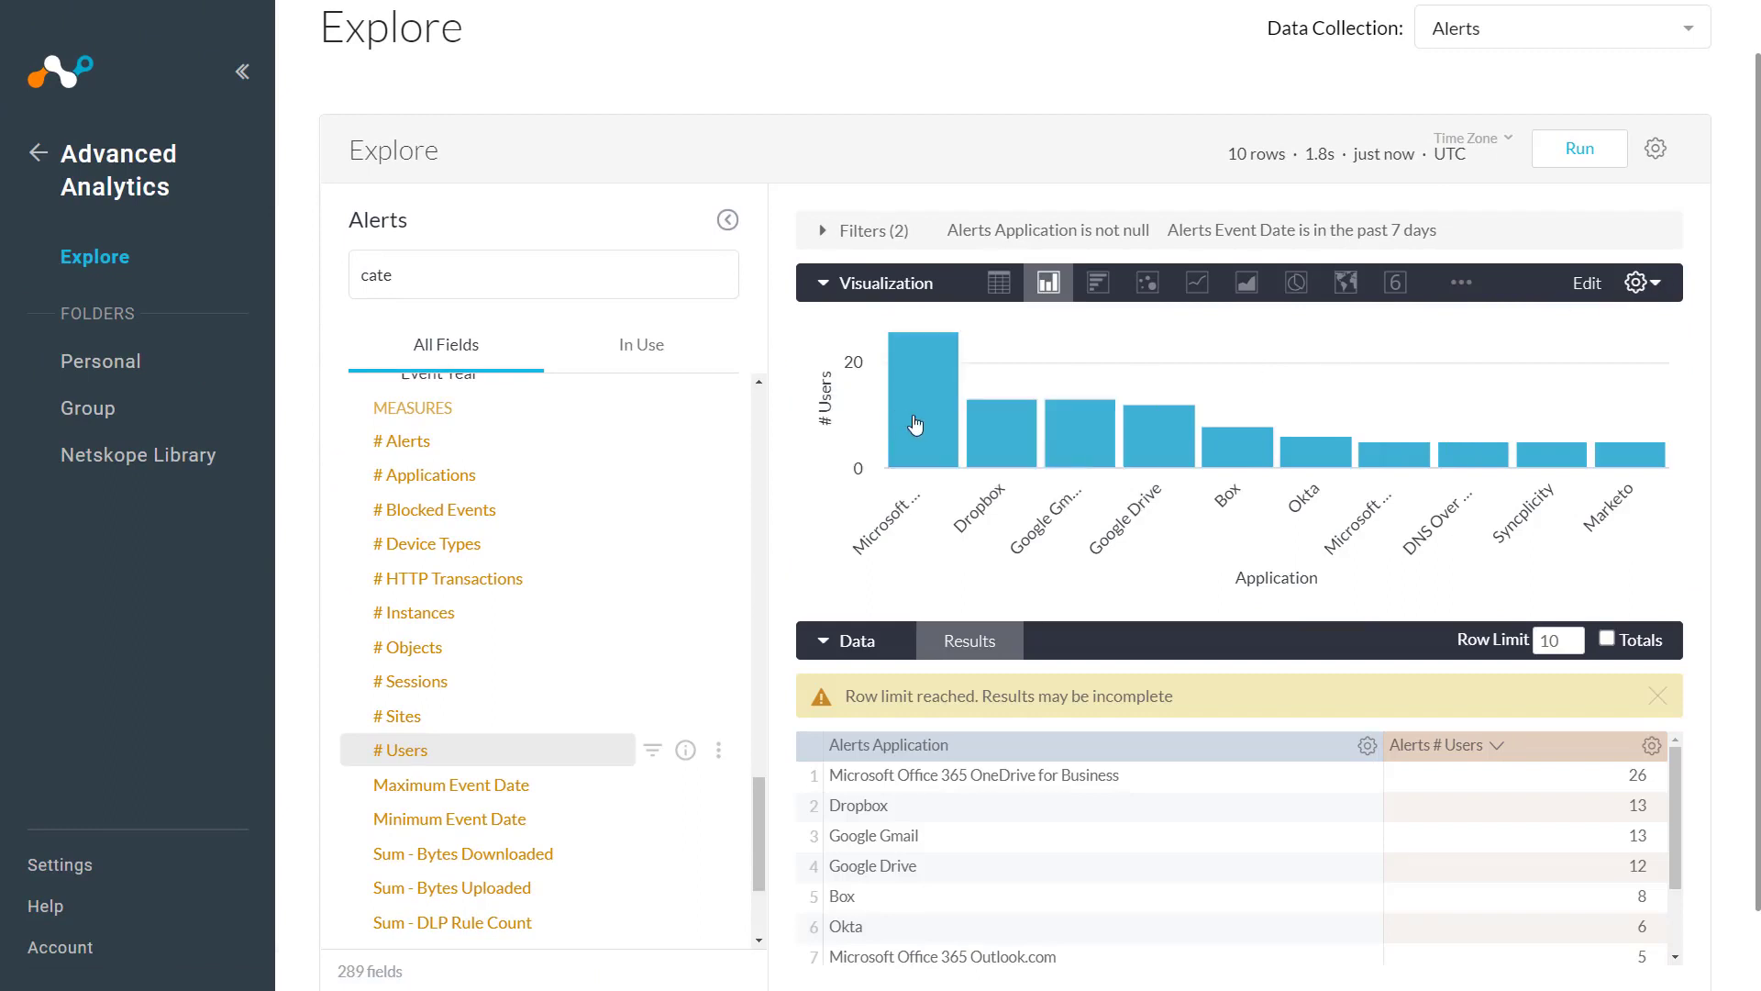
left_click(1099, 285)
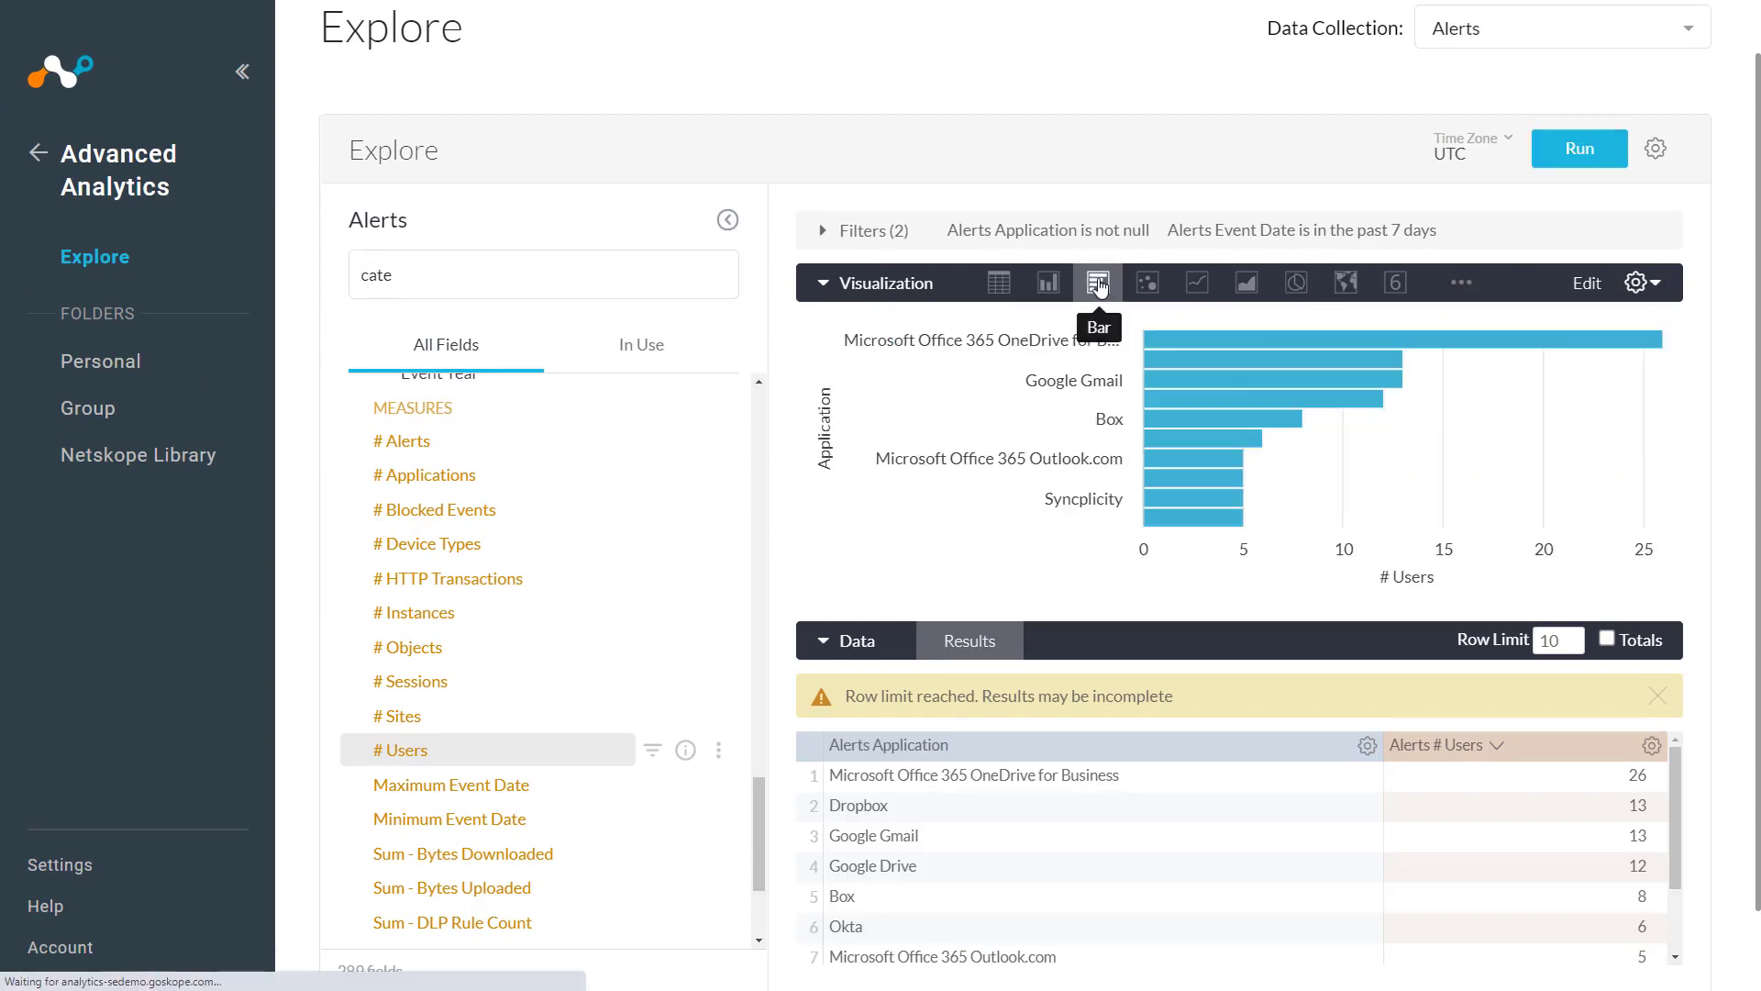
left_click(1293, 284)
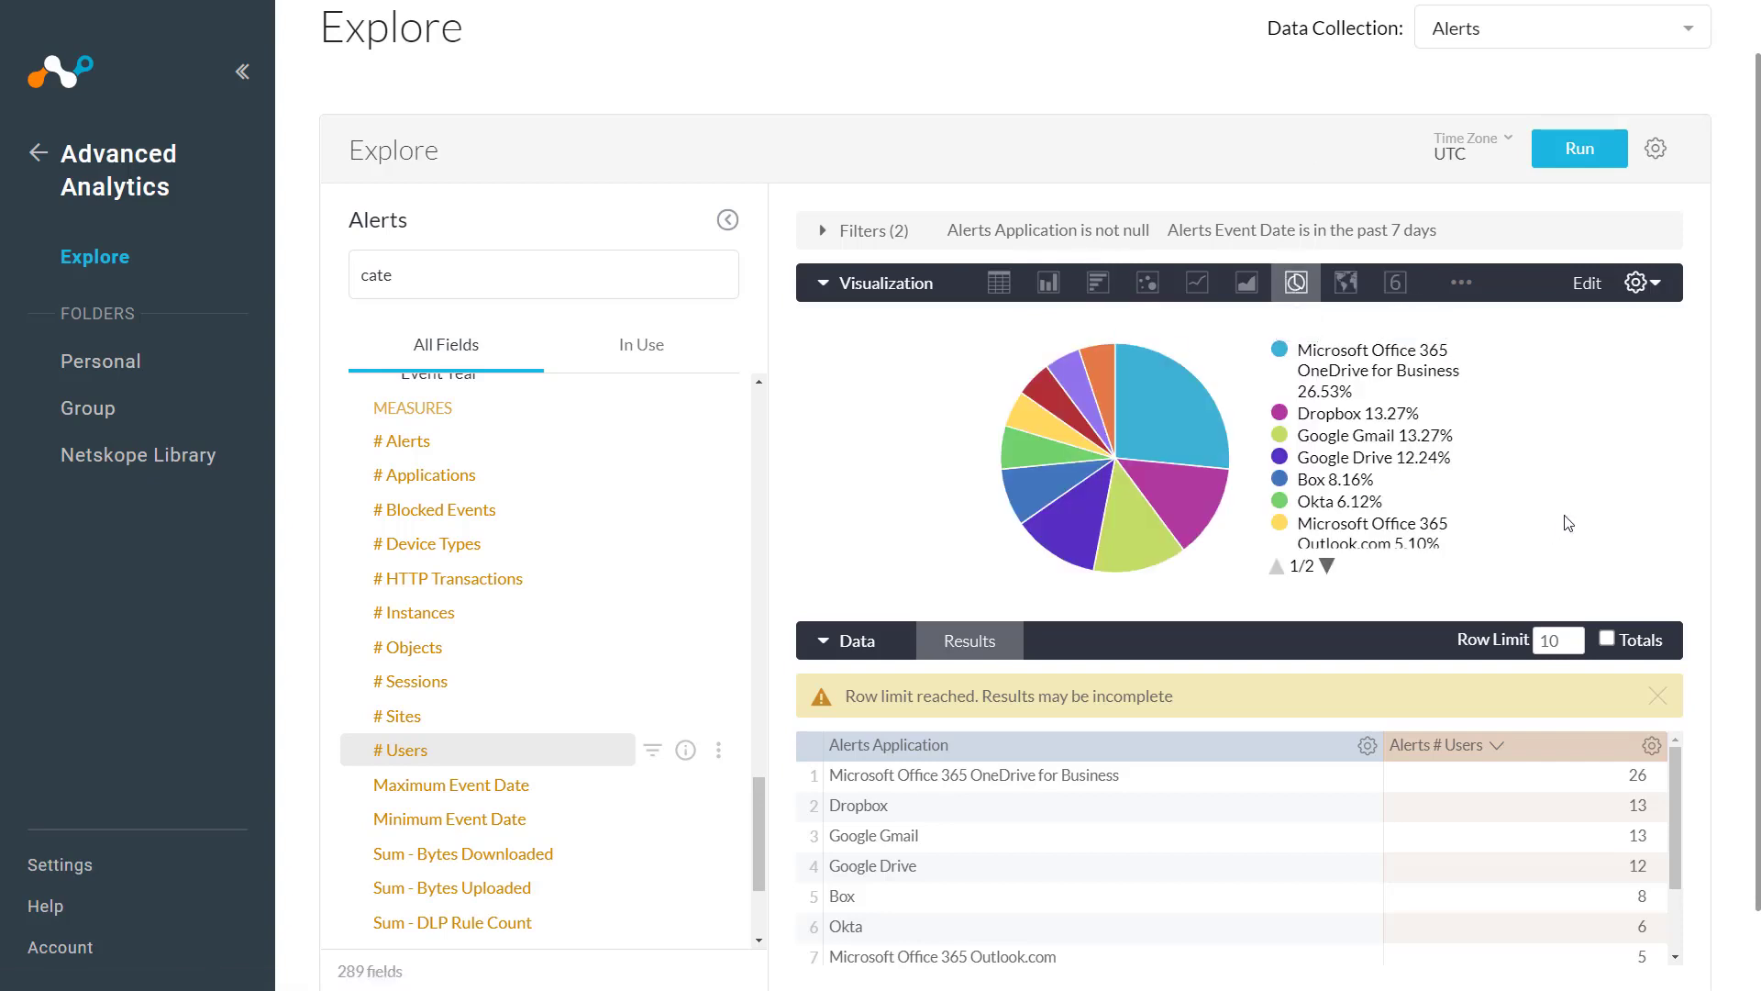
- Use Remove Fields & Filters to empty the Alerts query, keeping only the 7-day filter
left_click(1655, 150)
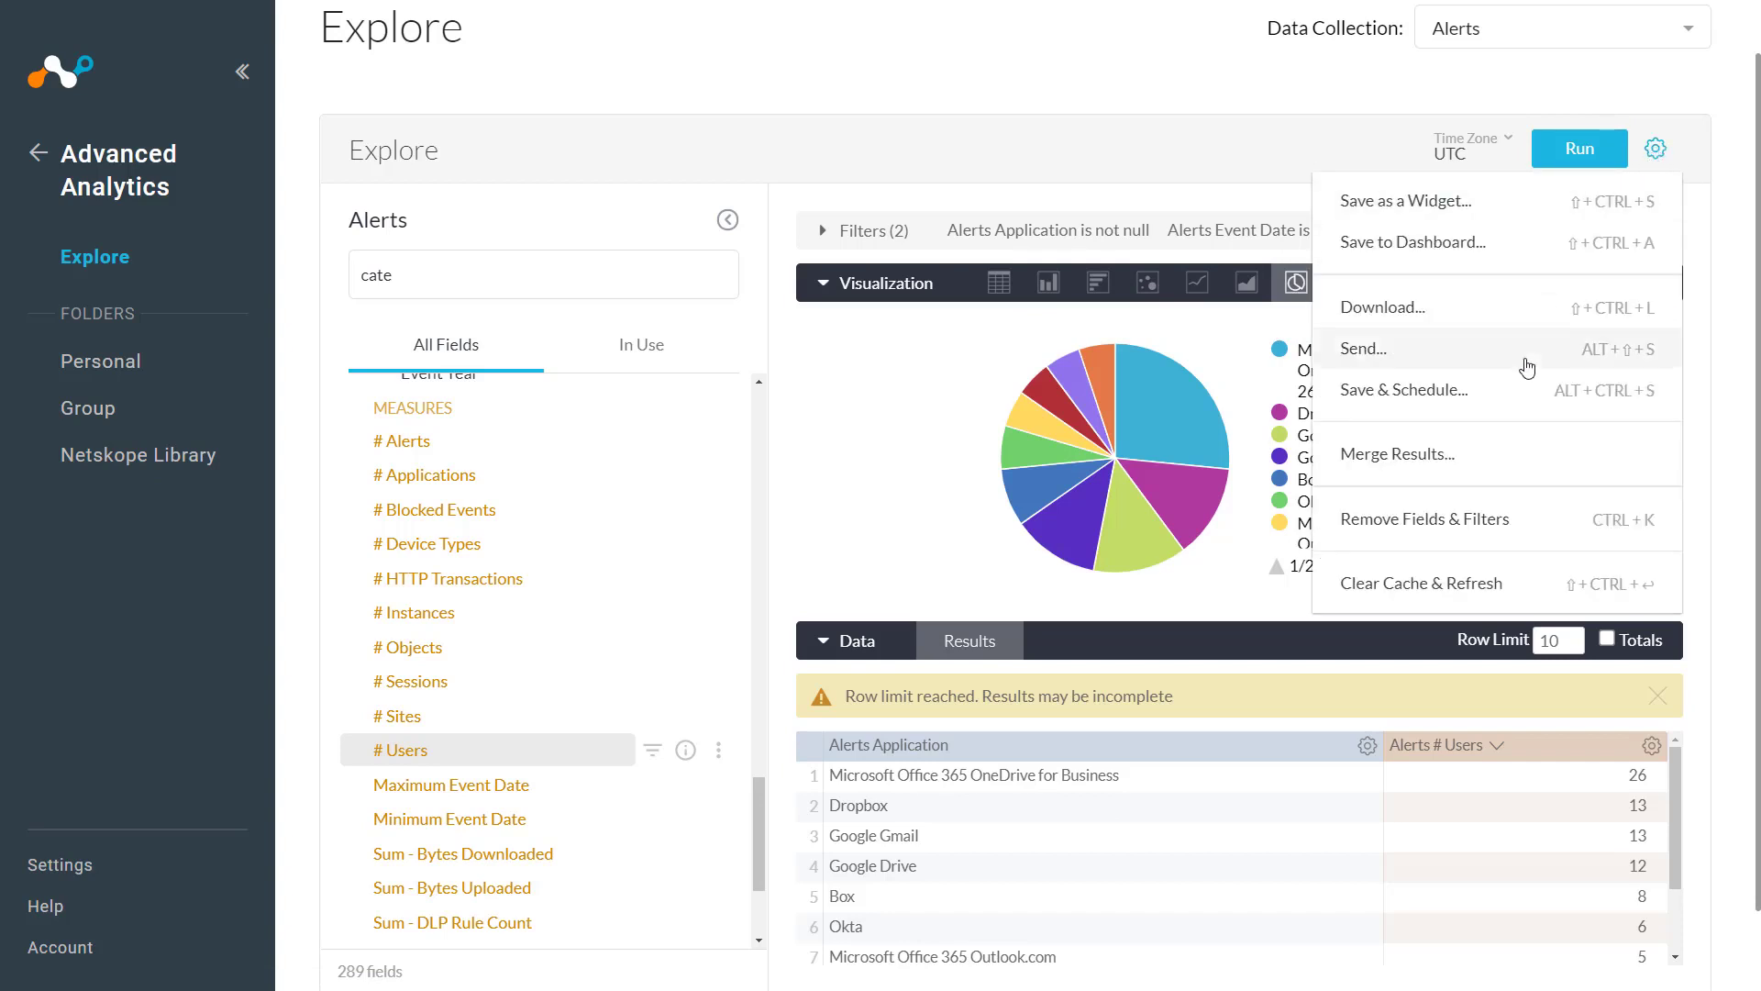
left_click(1478, 521)
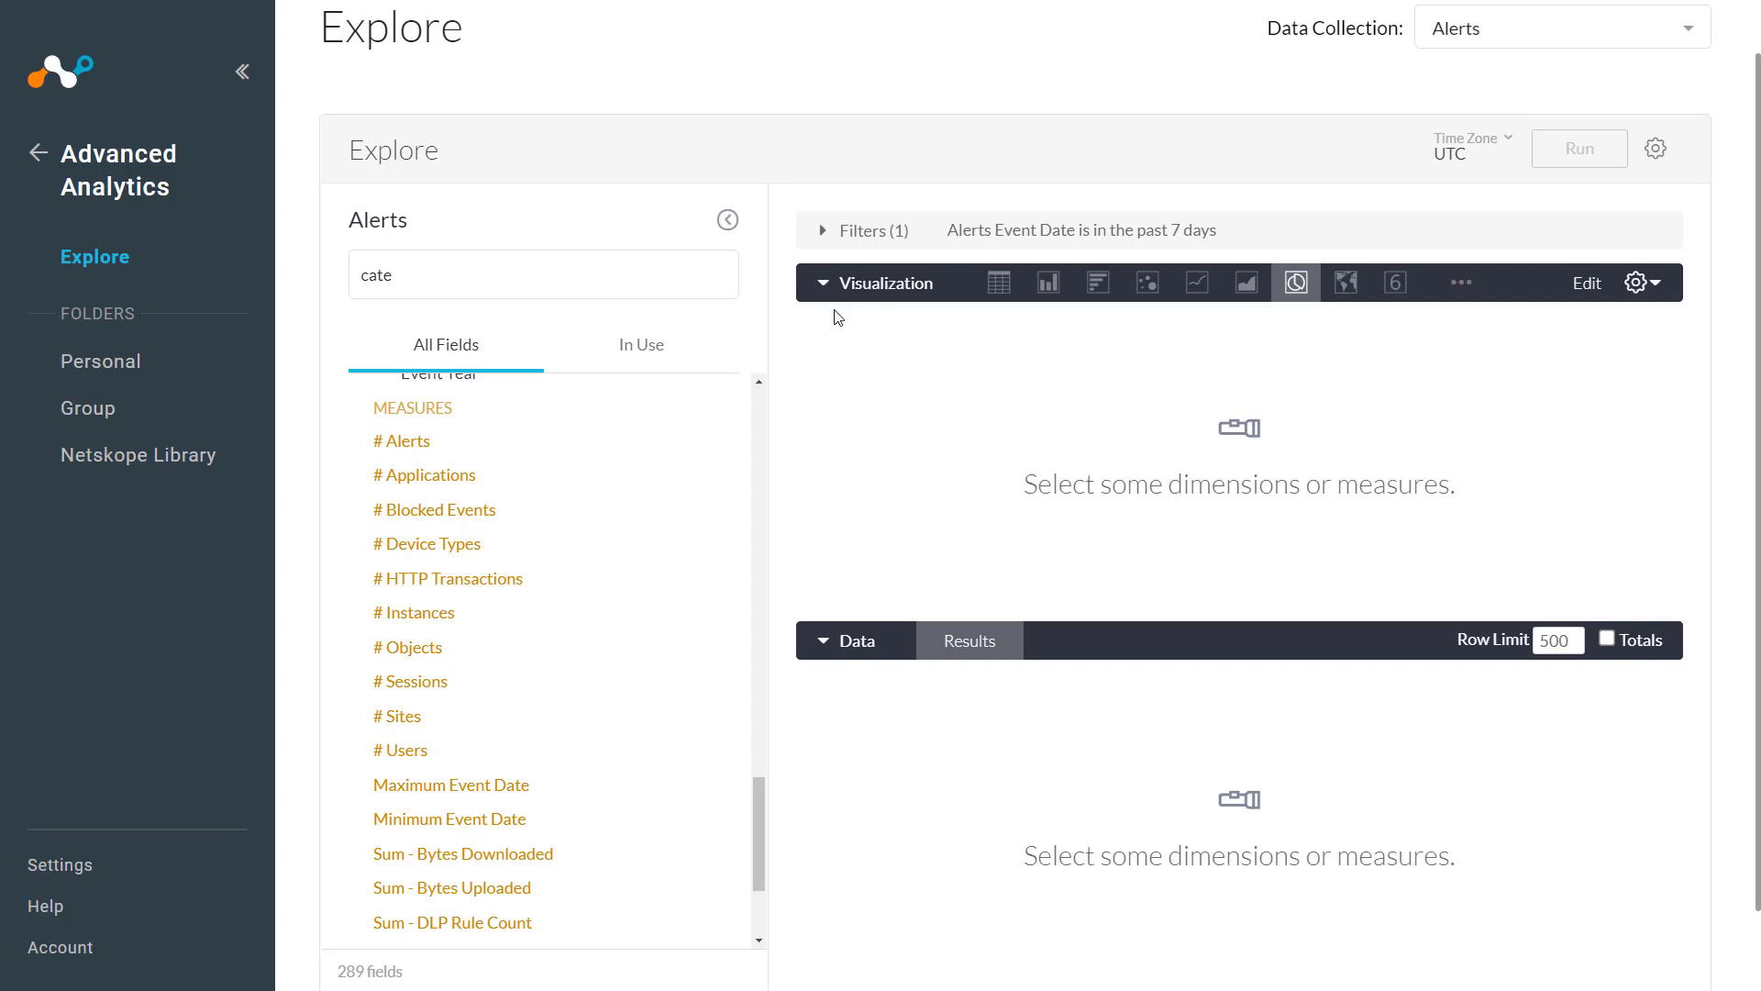
- Search fields for 'policy', then add Alerts Policy Name and the # Alerts measure as columns
left_click(821, 284)
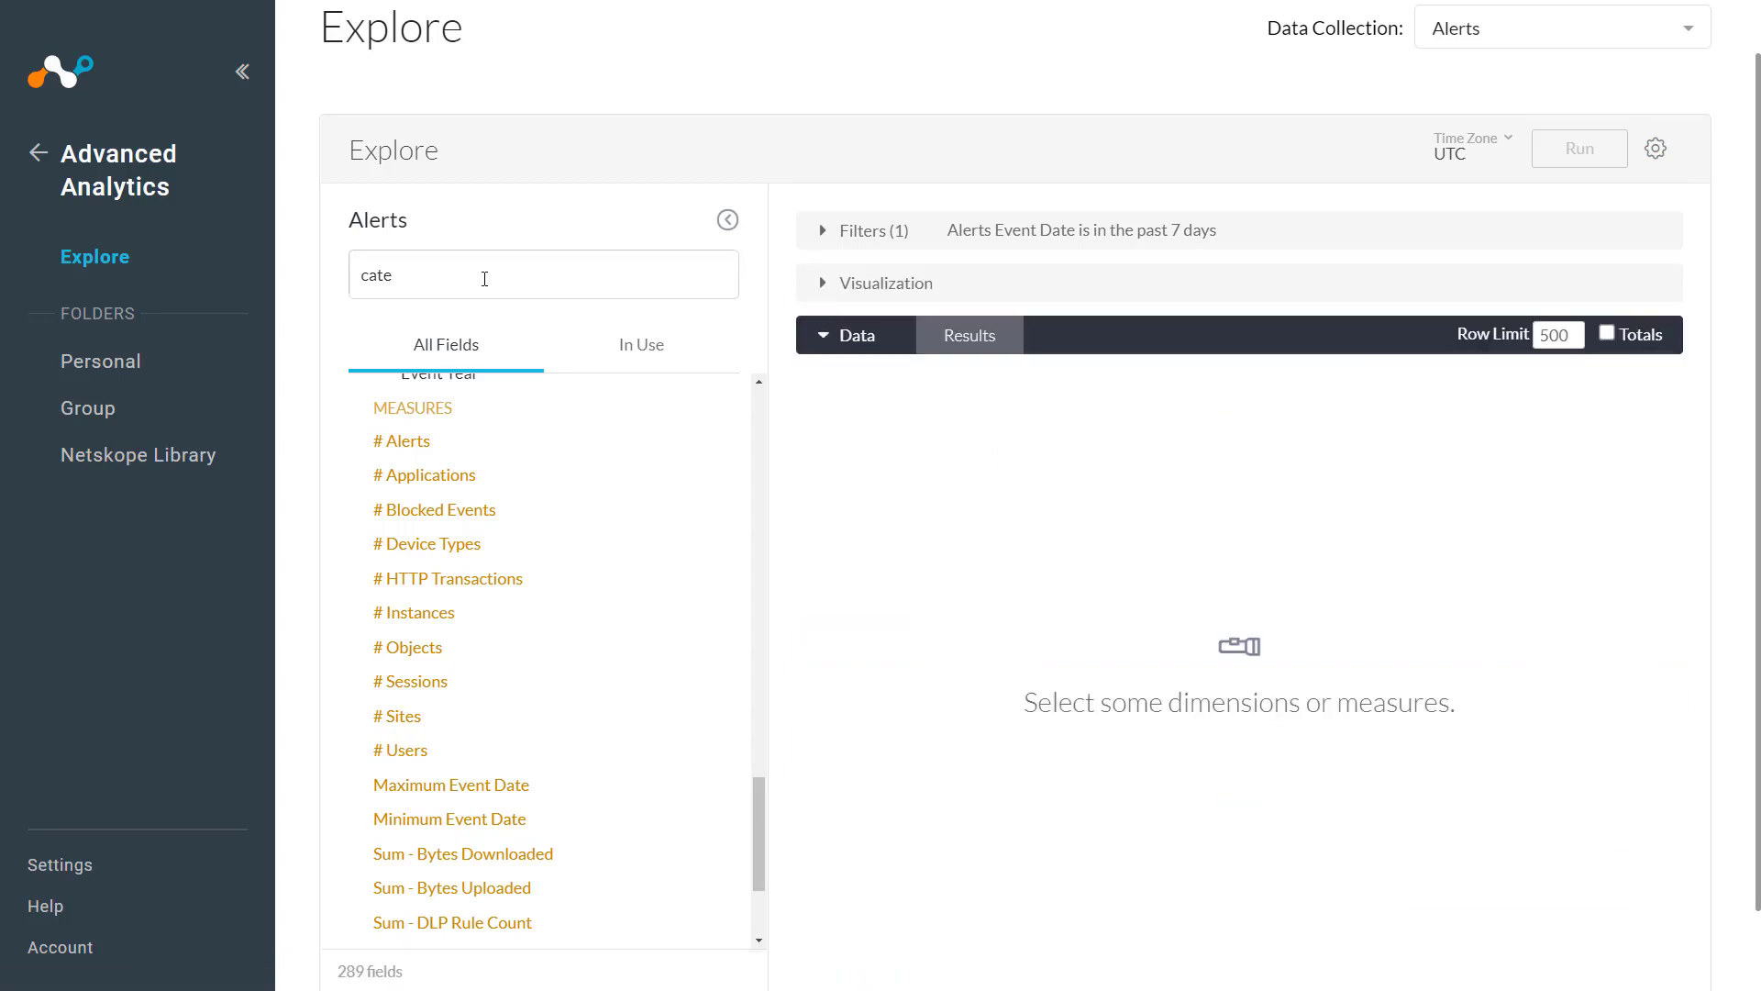
left_click(419, 276)
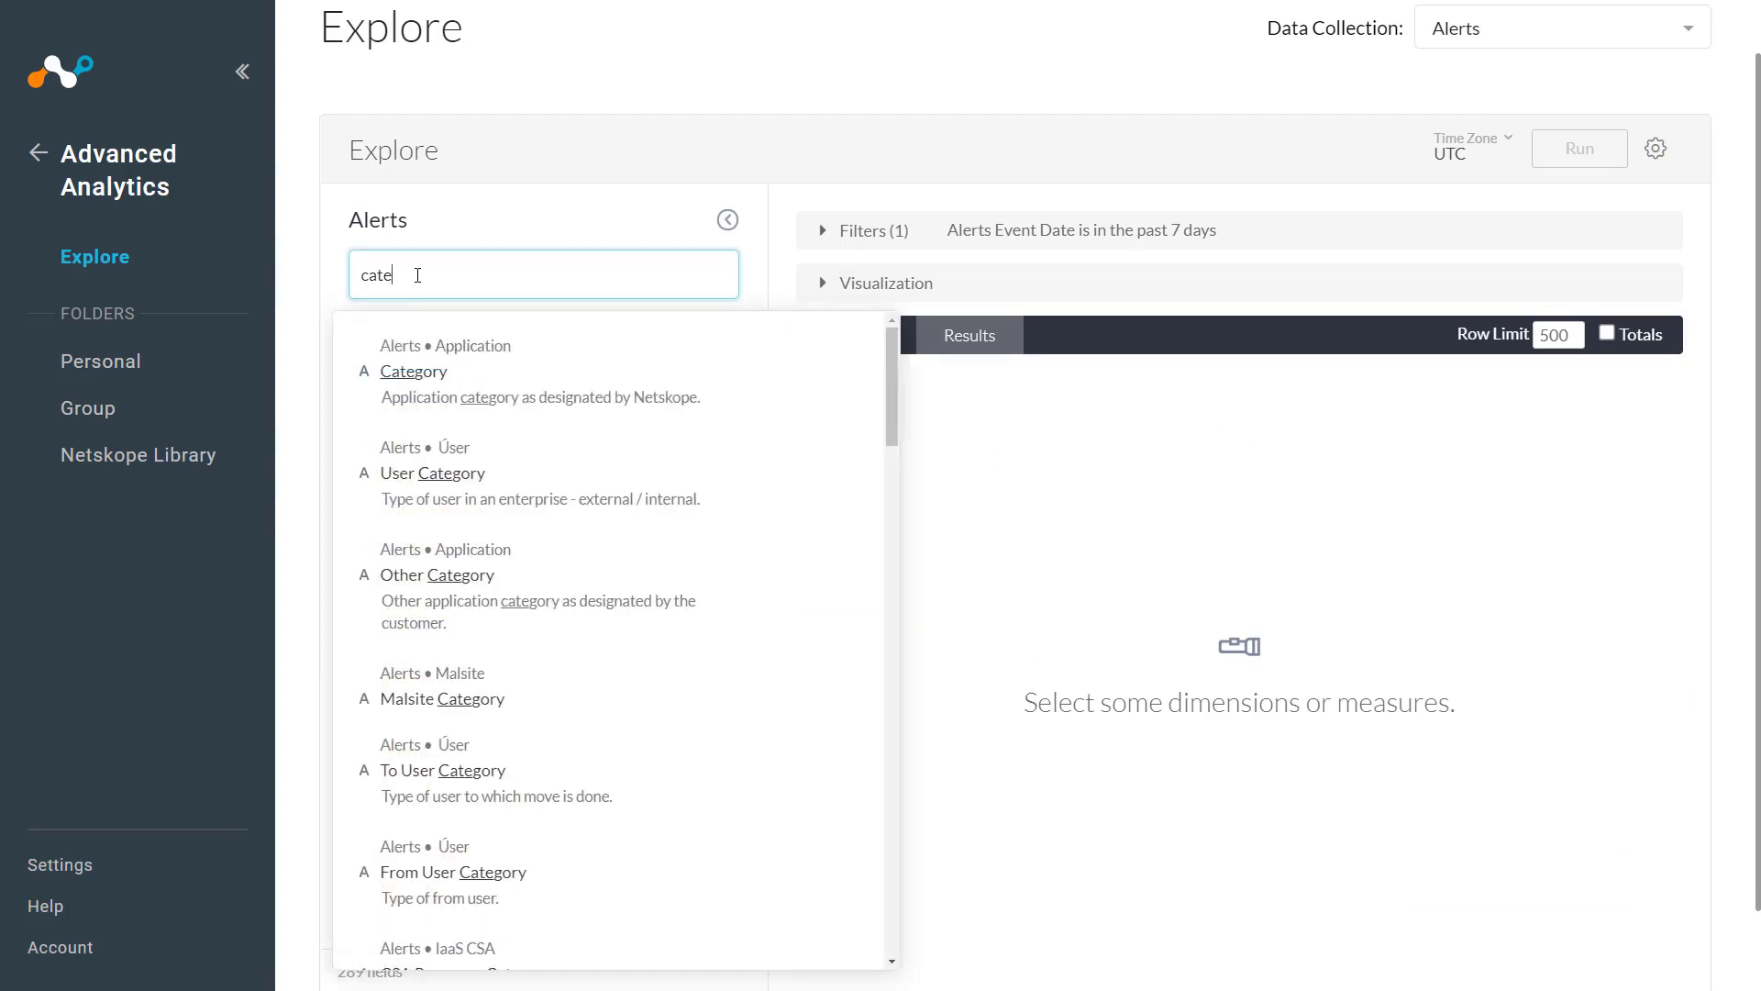
key("BackSpace")
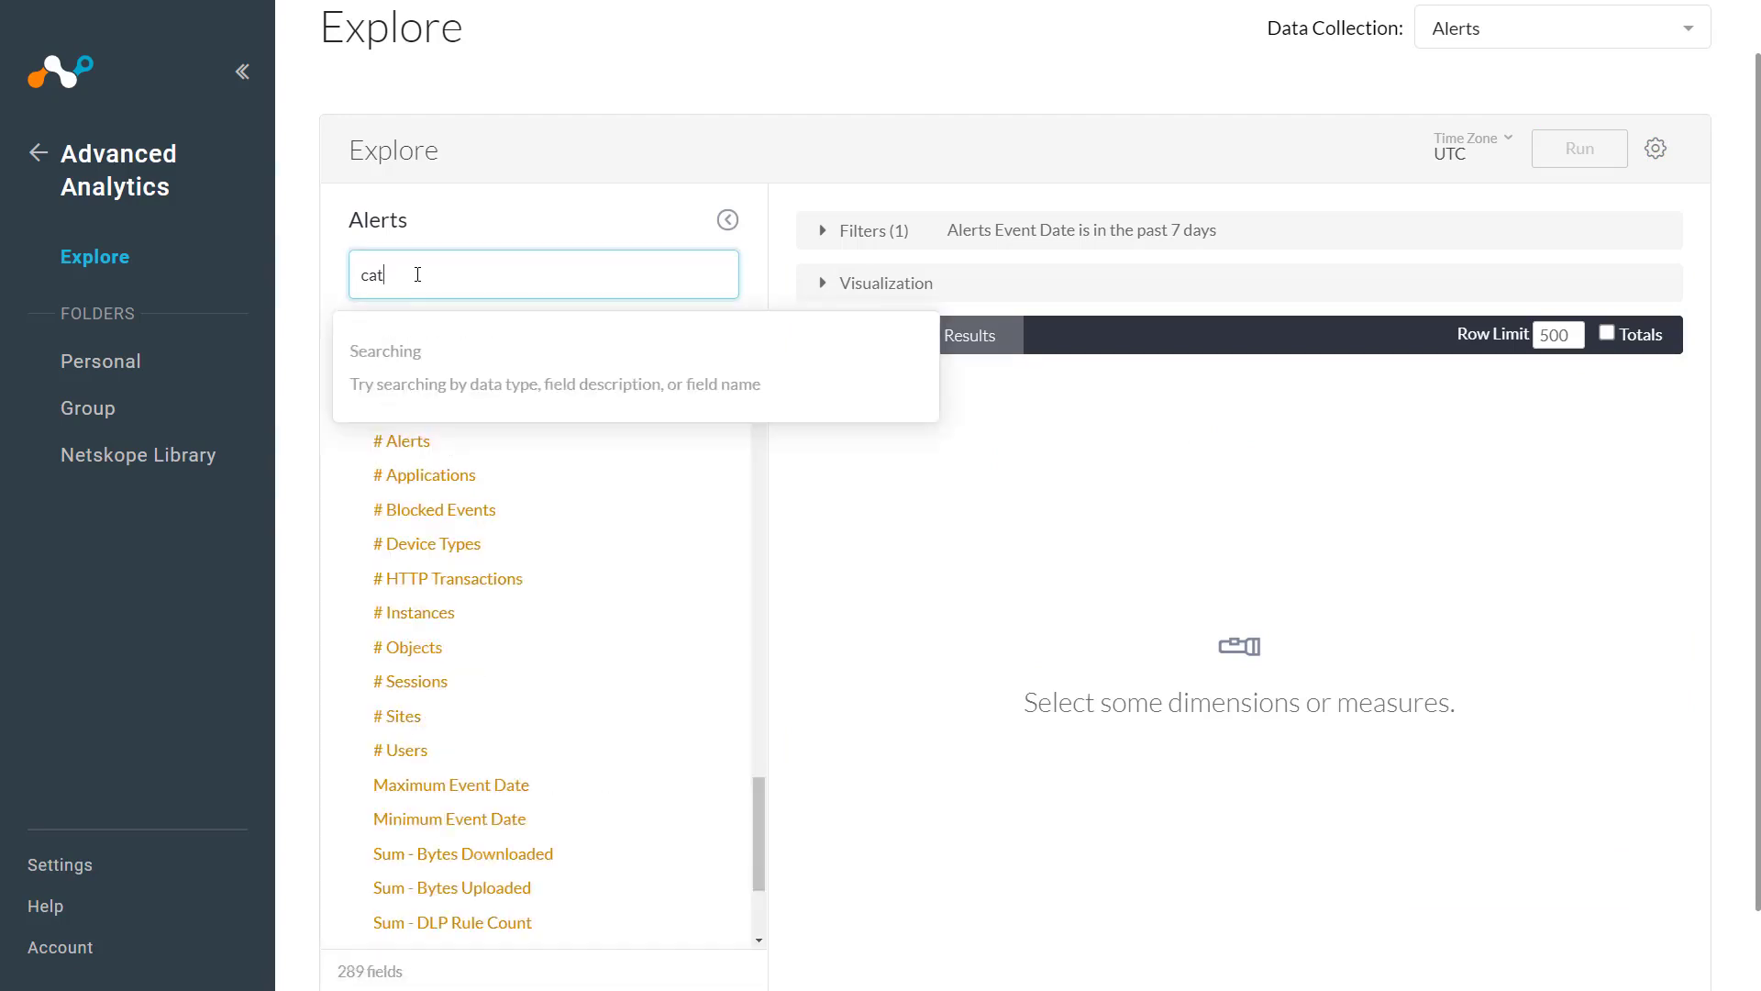
key("BackSpace")
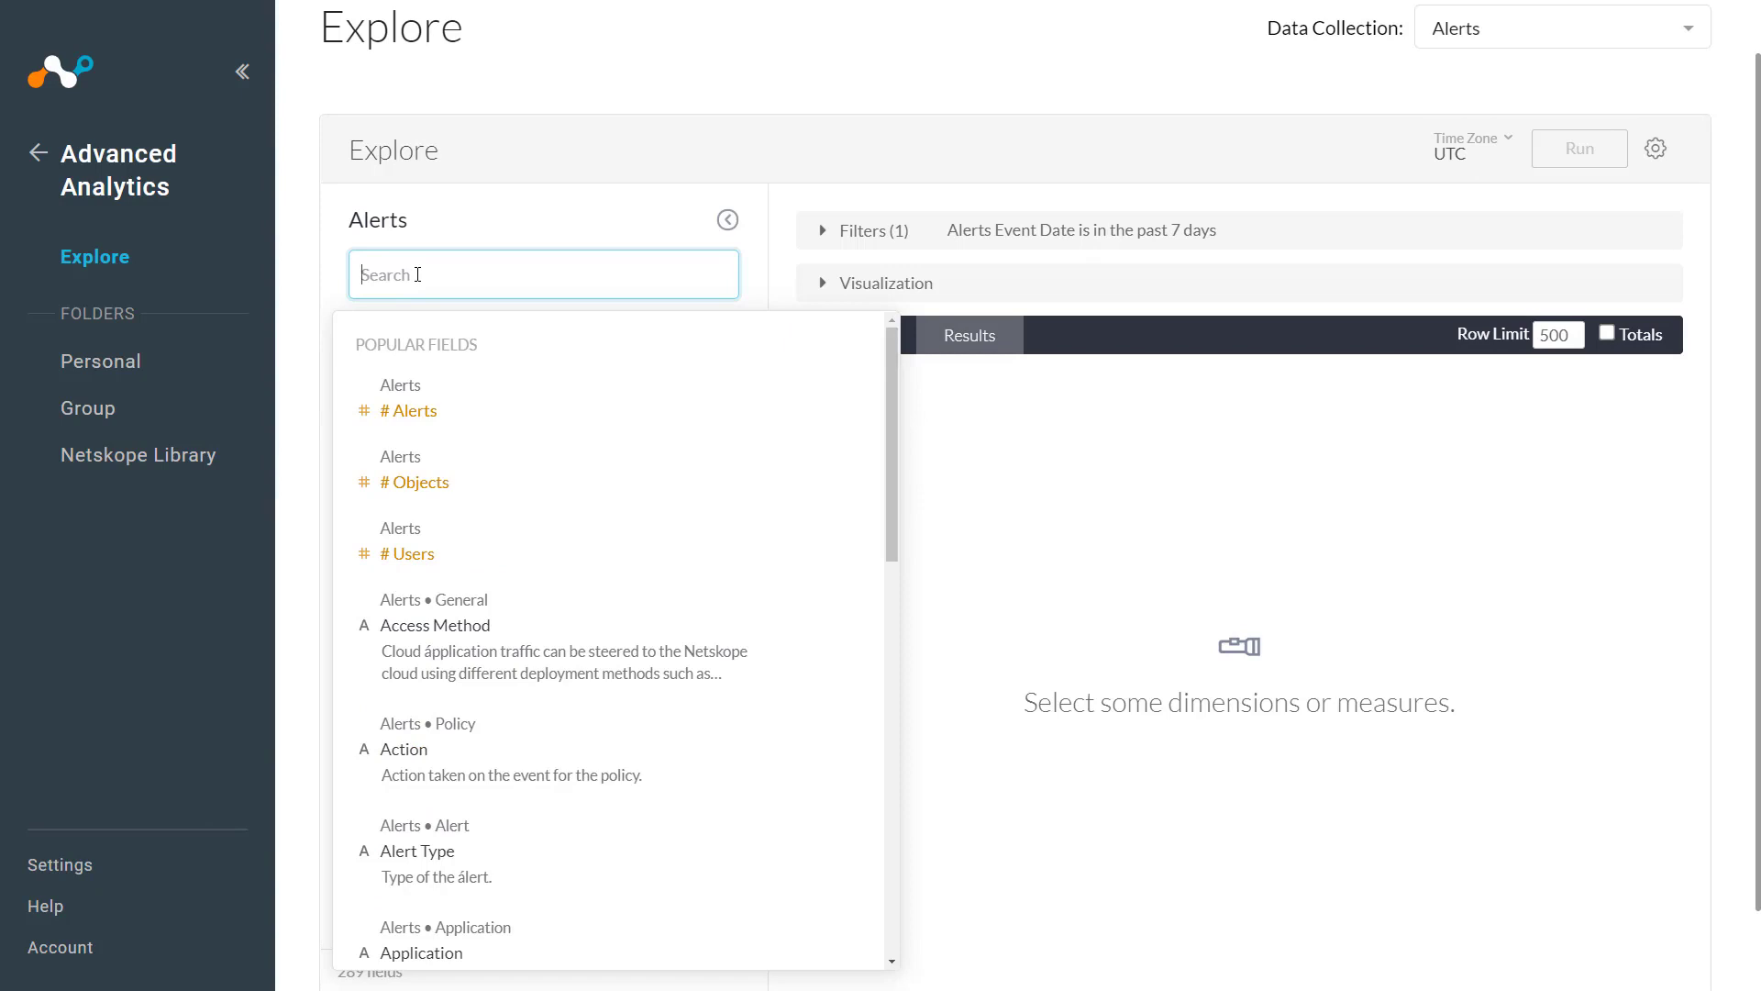
type("policy")
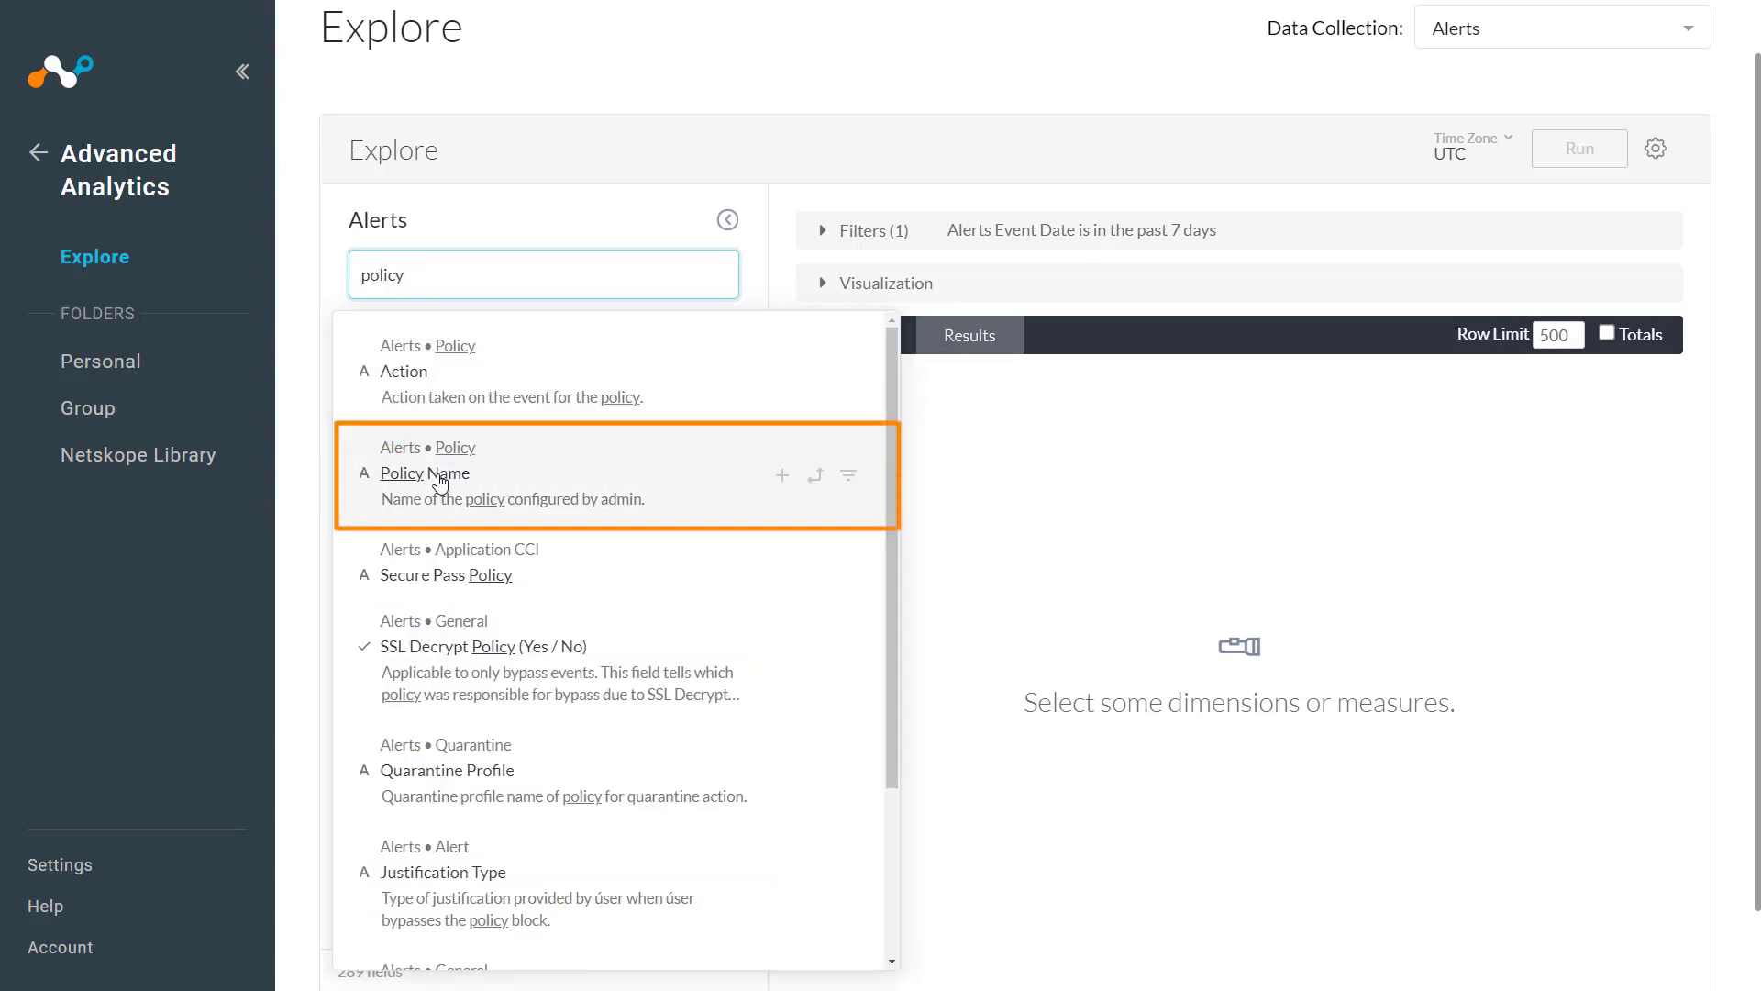
left_click(441, 477)
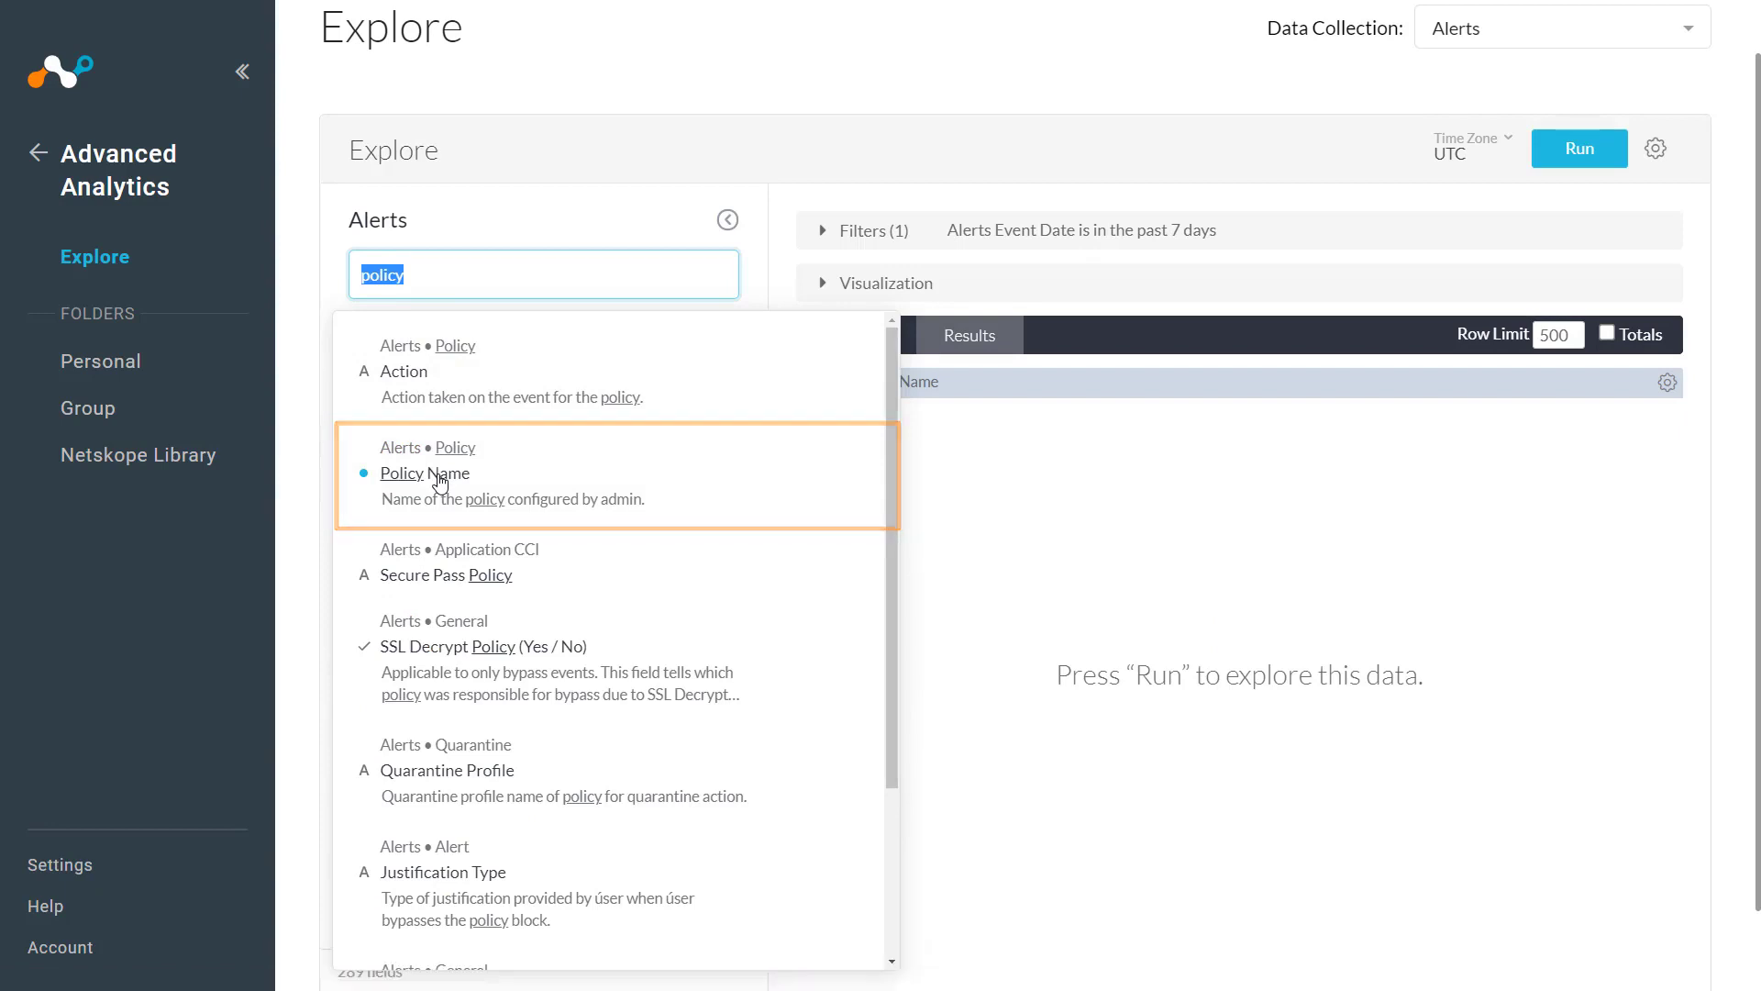
left_click(485, 273)
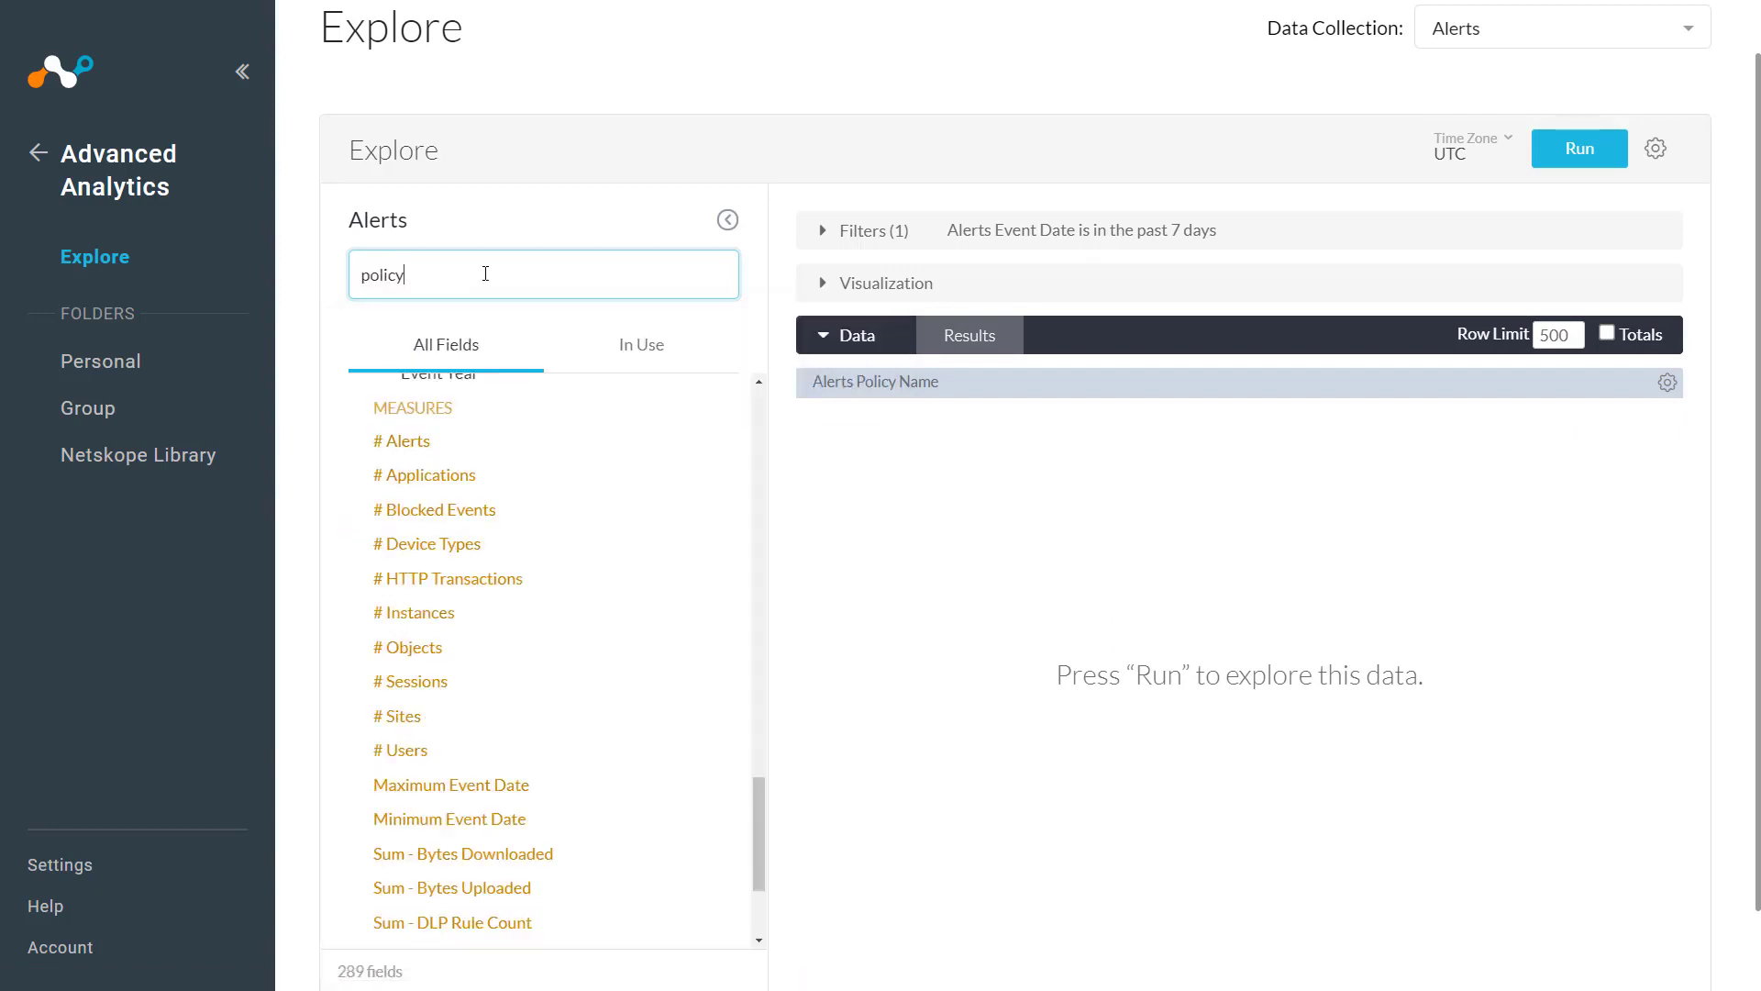
left_click(424, 442)
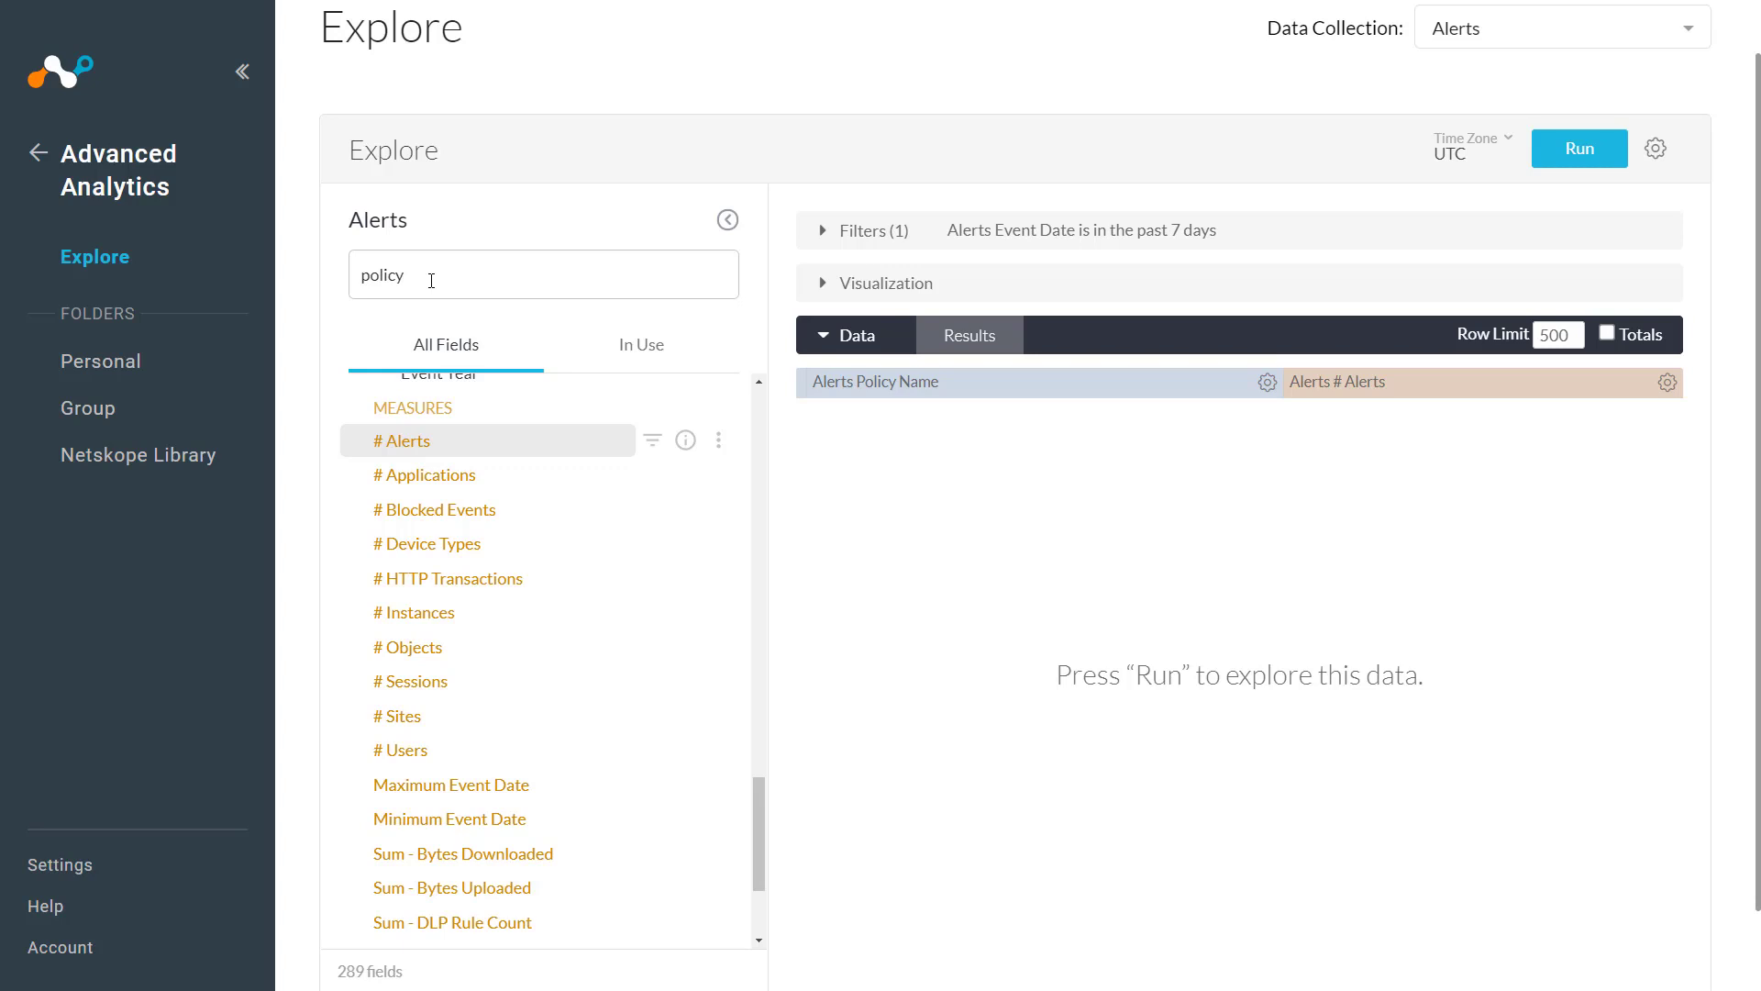
- Add an Alert Type filter equal to 'policy' alongside the 7-day date filter
left_click(426, 280)
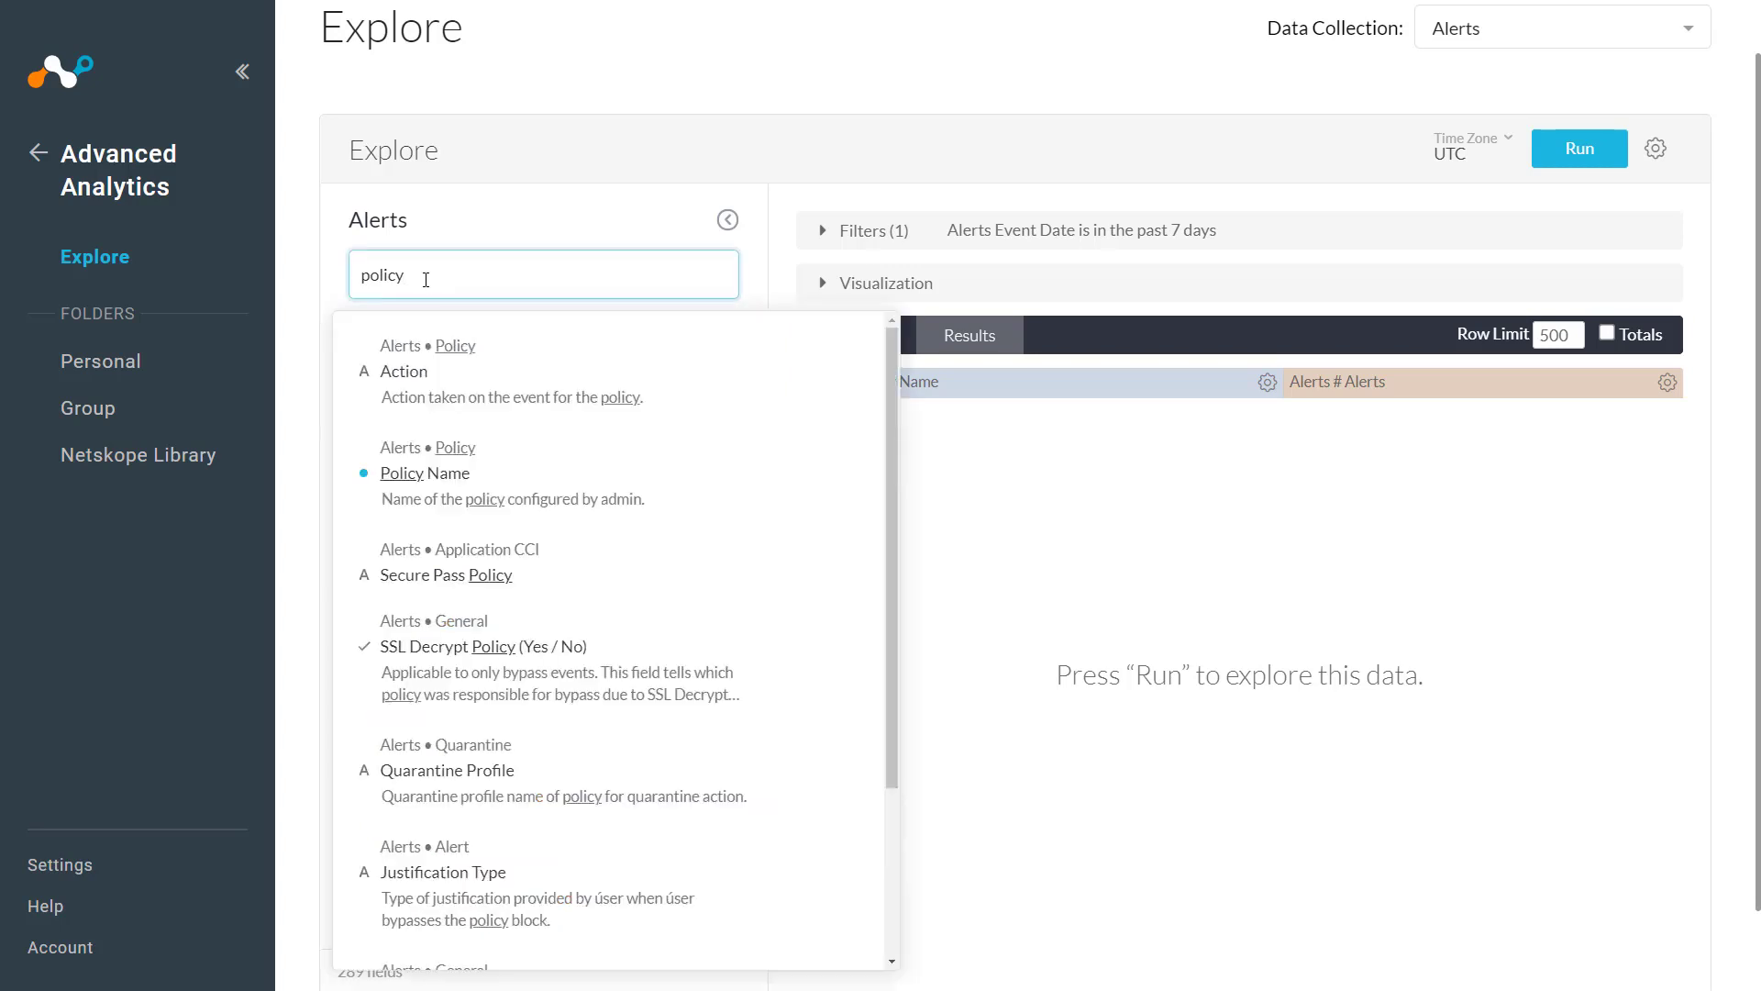
left_click_drag(424, 280, 349, 295)
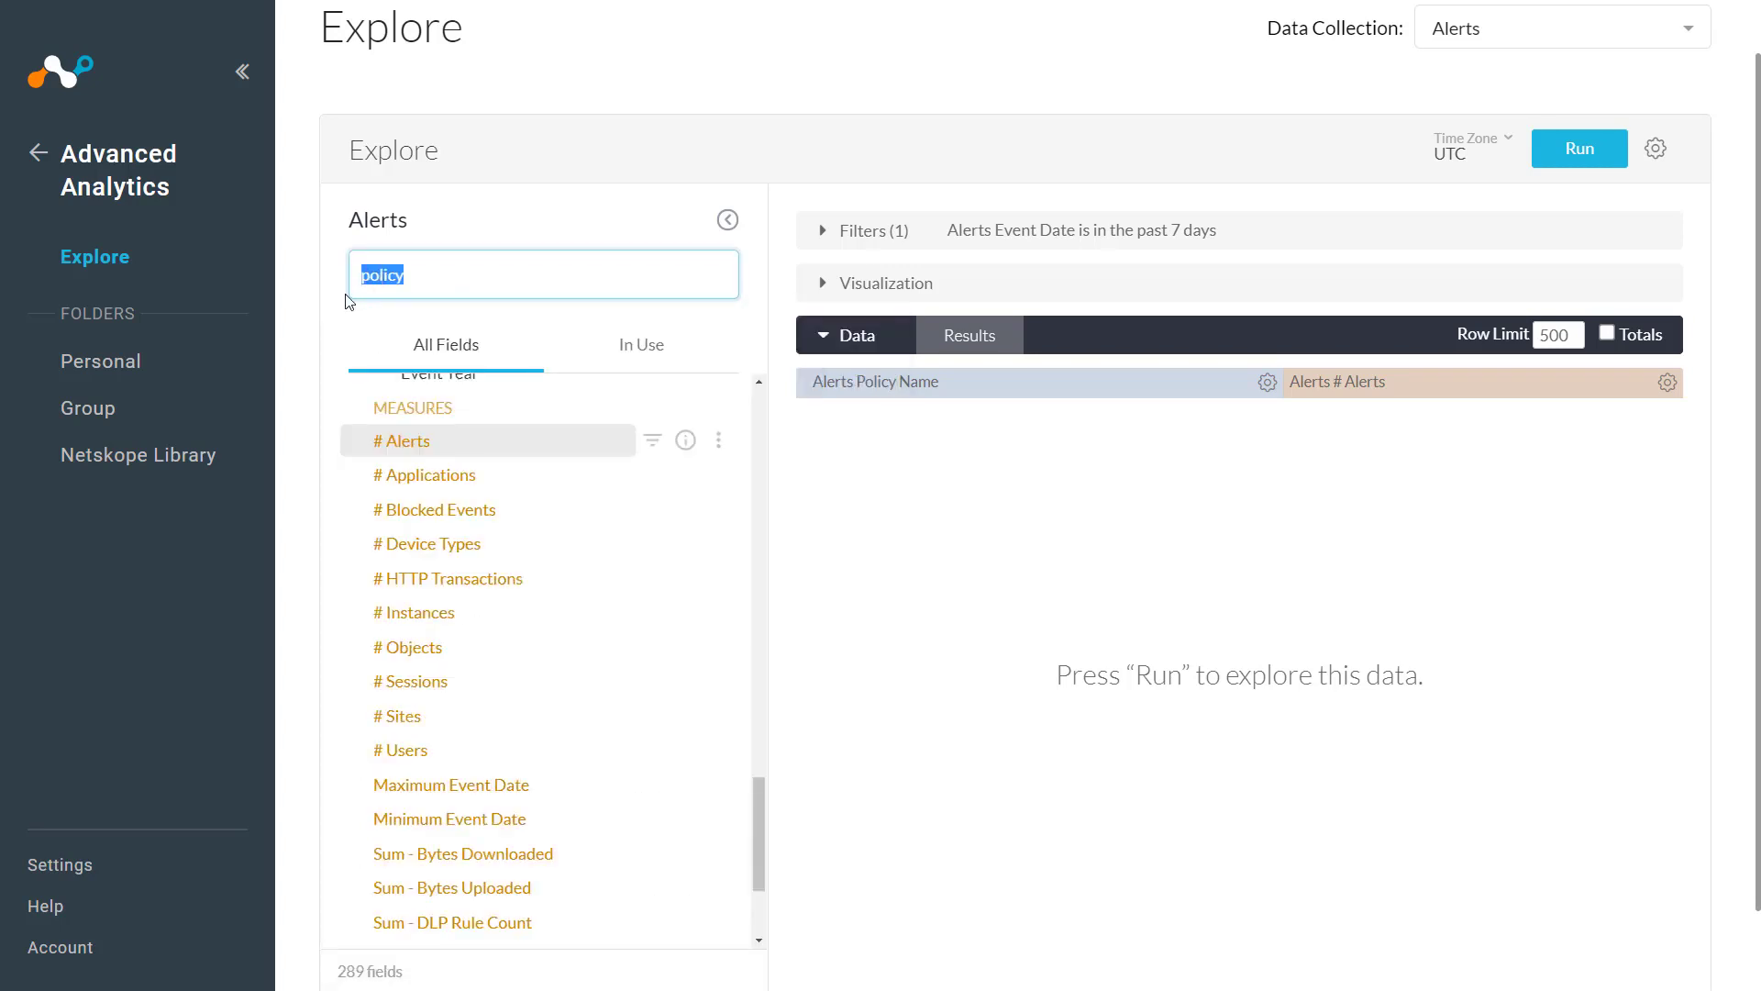
type("alert")
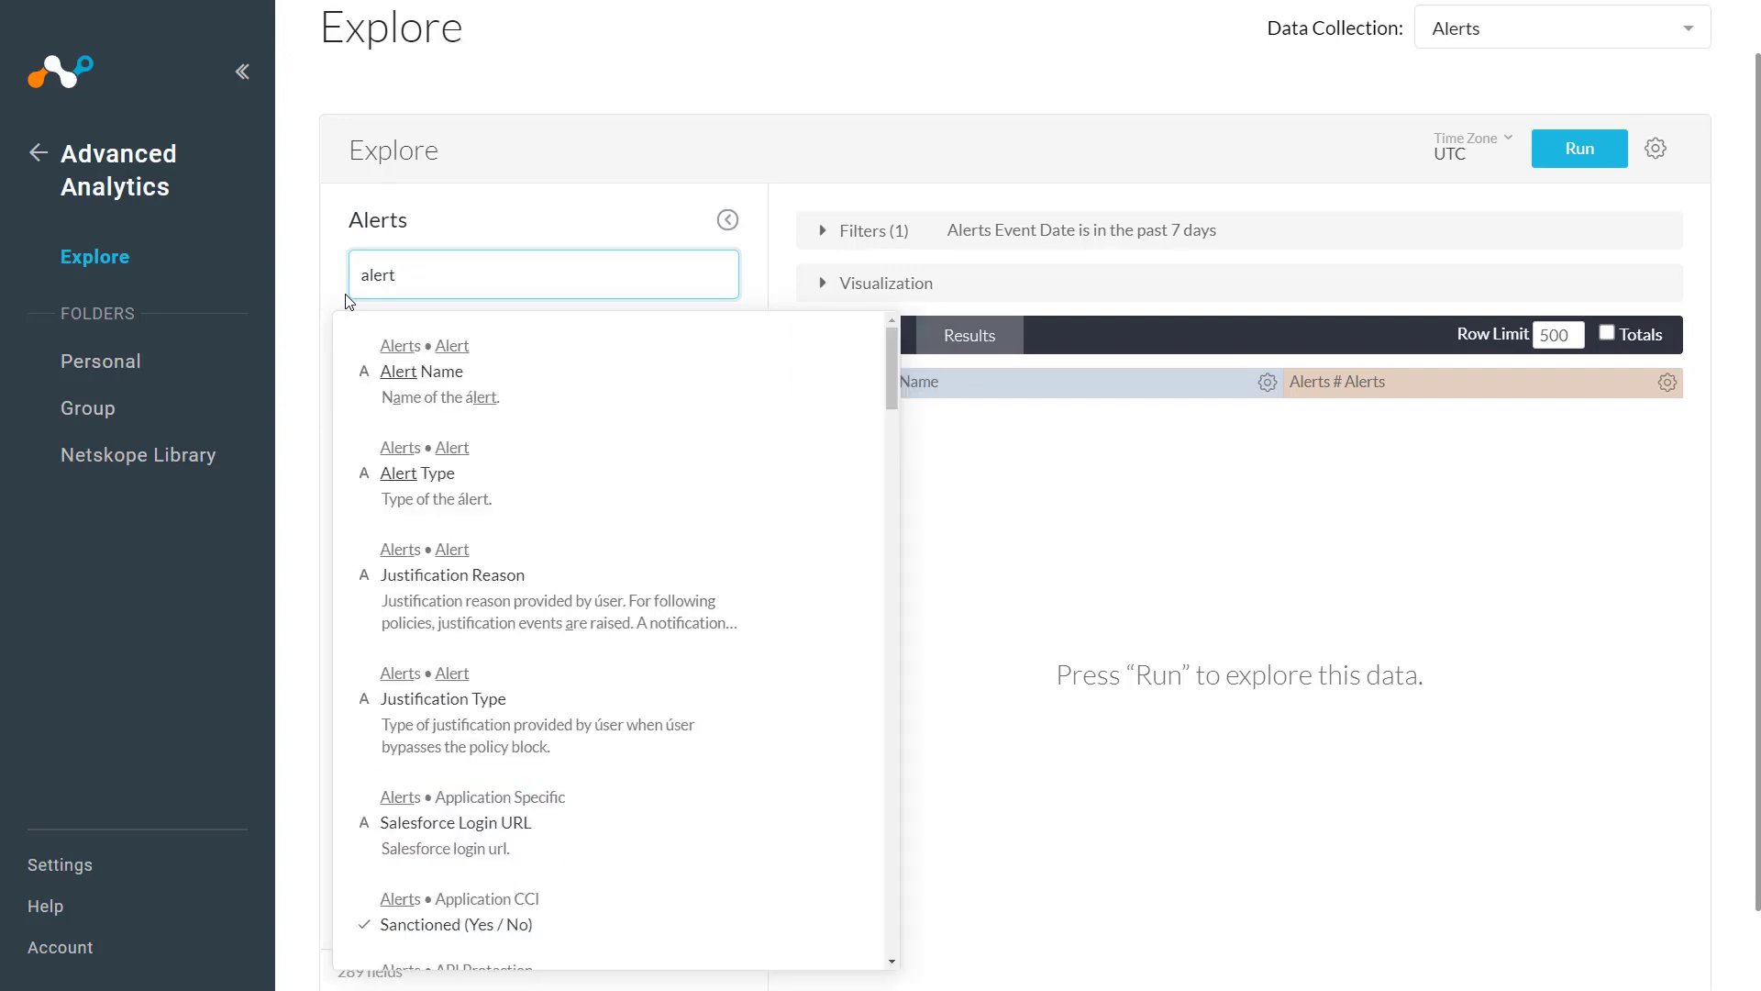
mouse_move(421, 447)
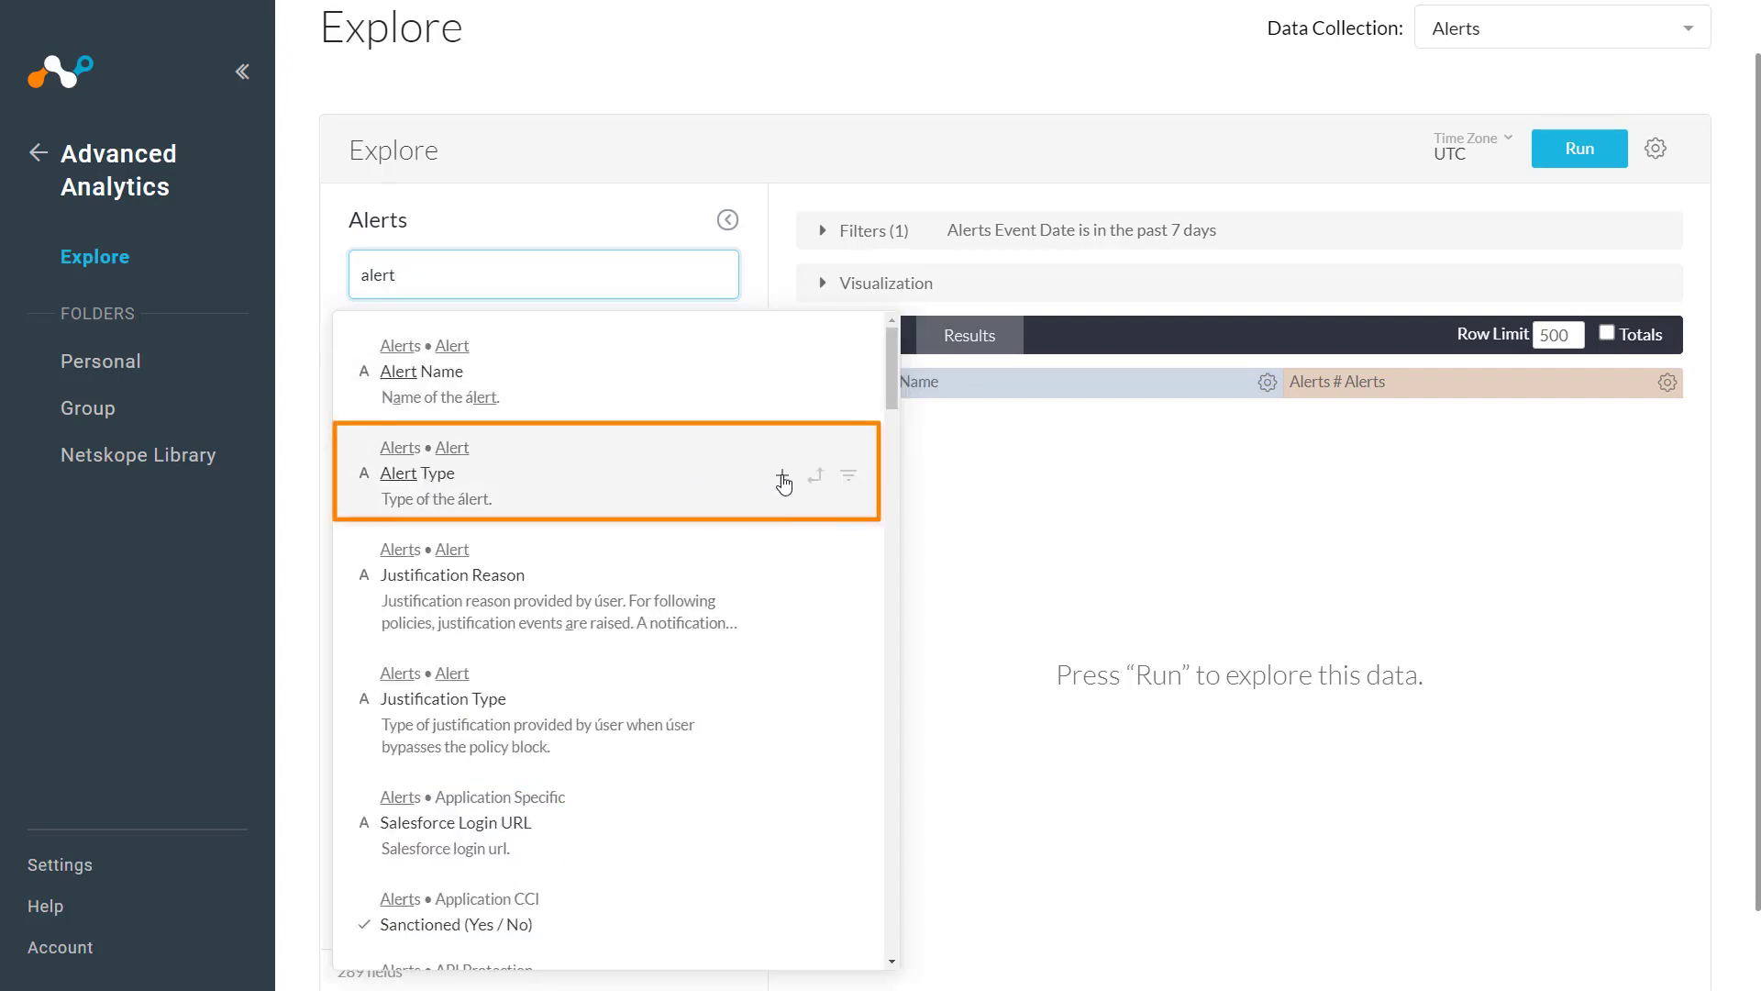
left_click(847, 482)
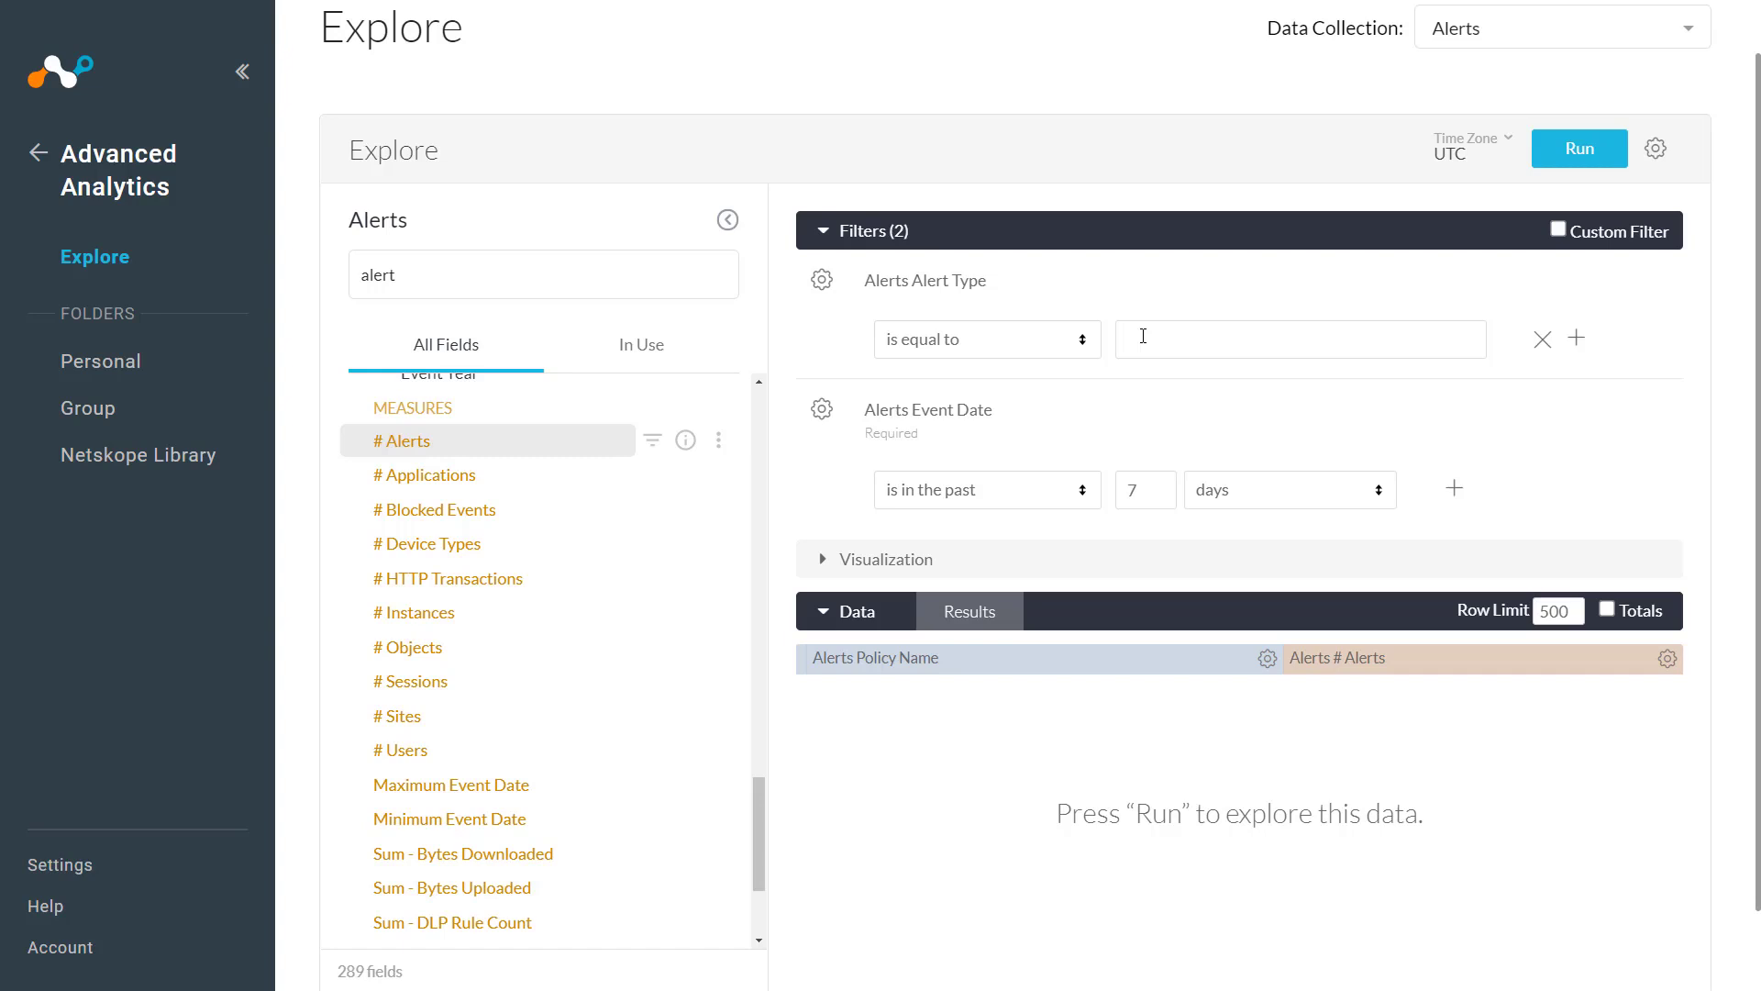
left_click(1143, 336)
type("po")
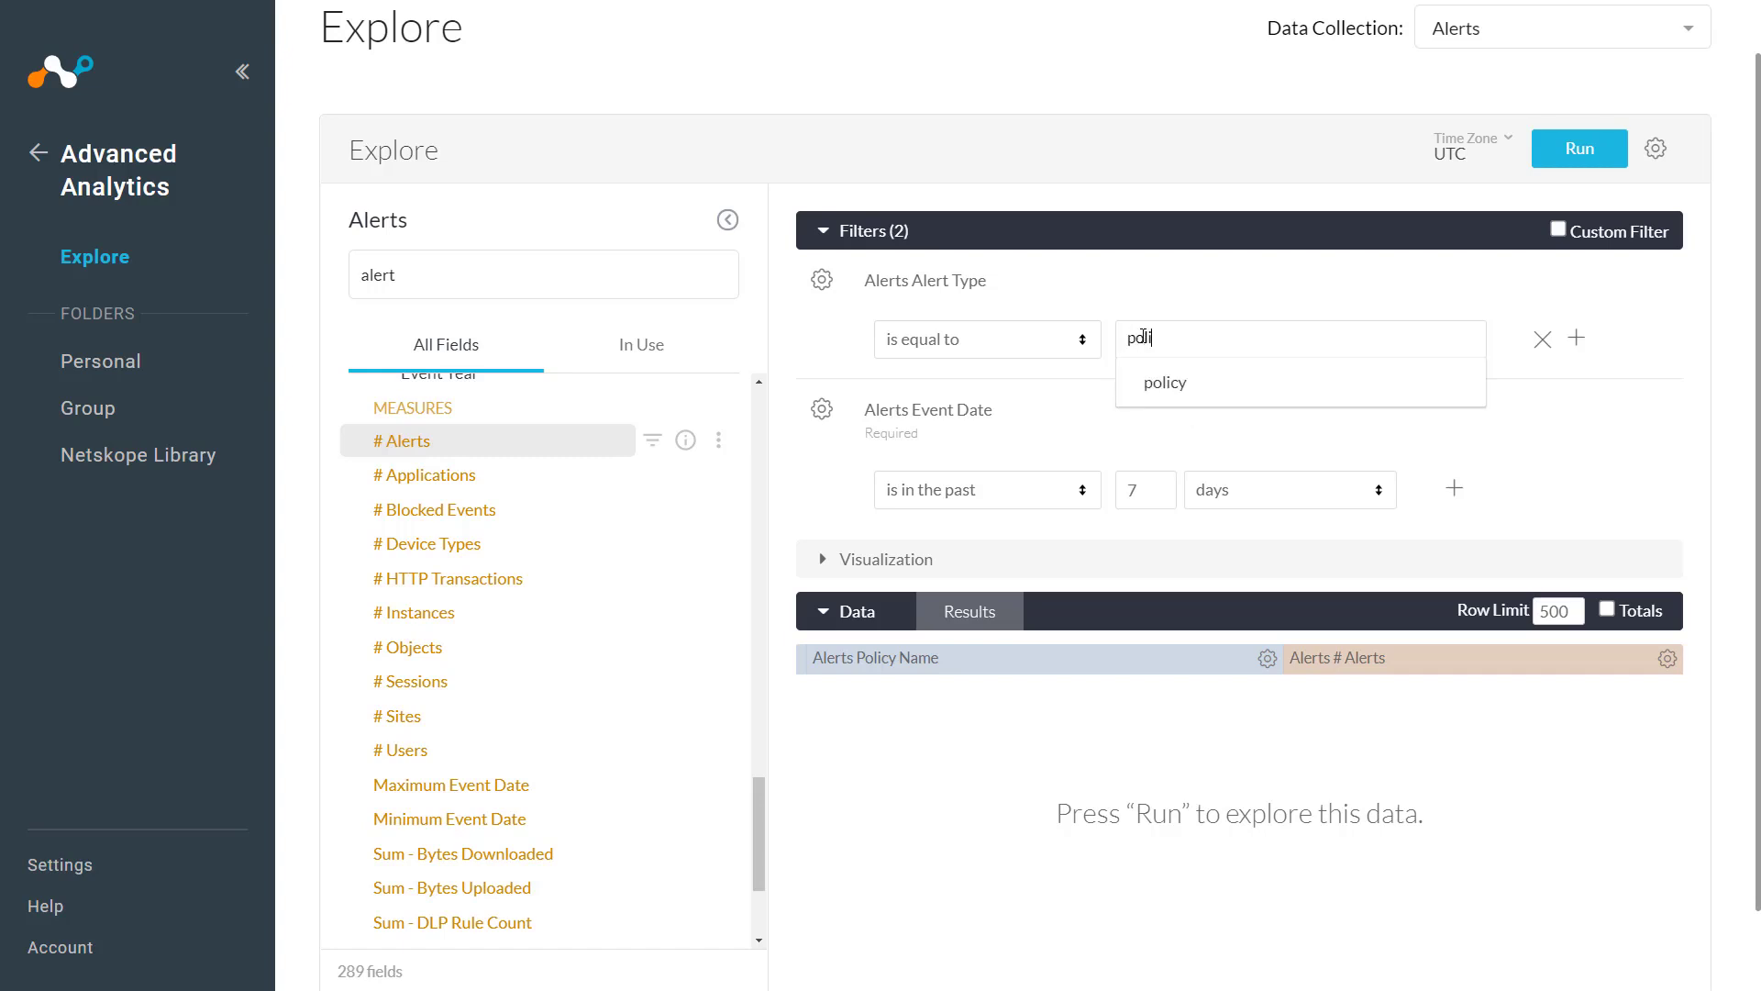
type("li")
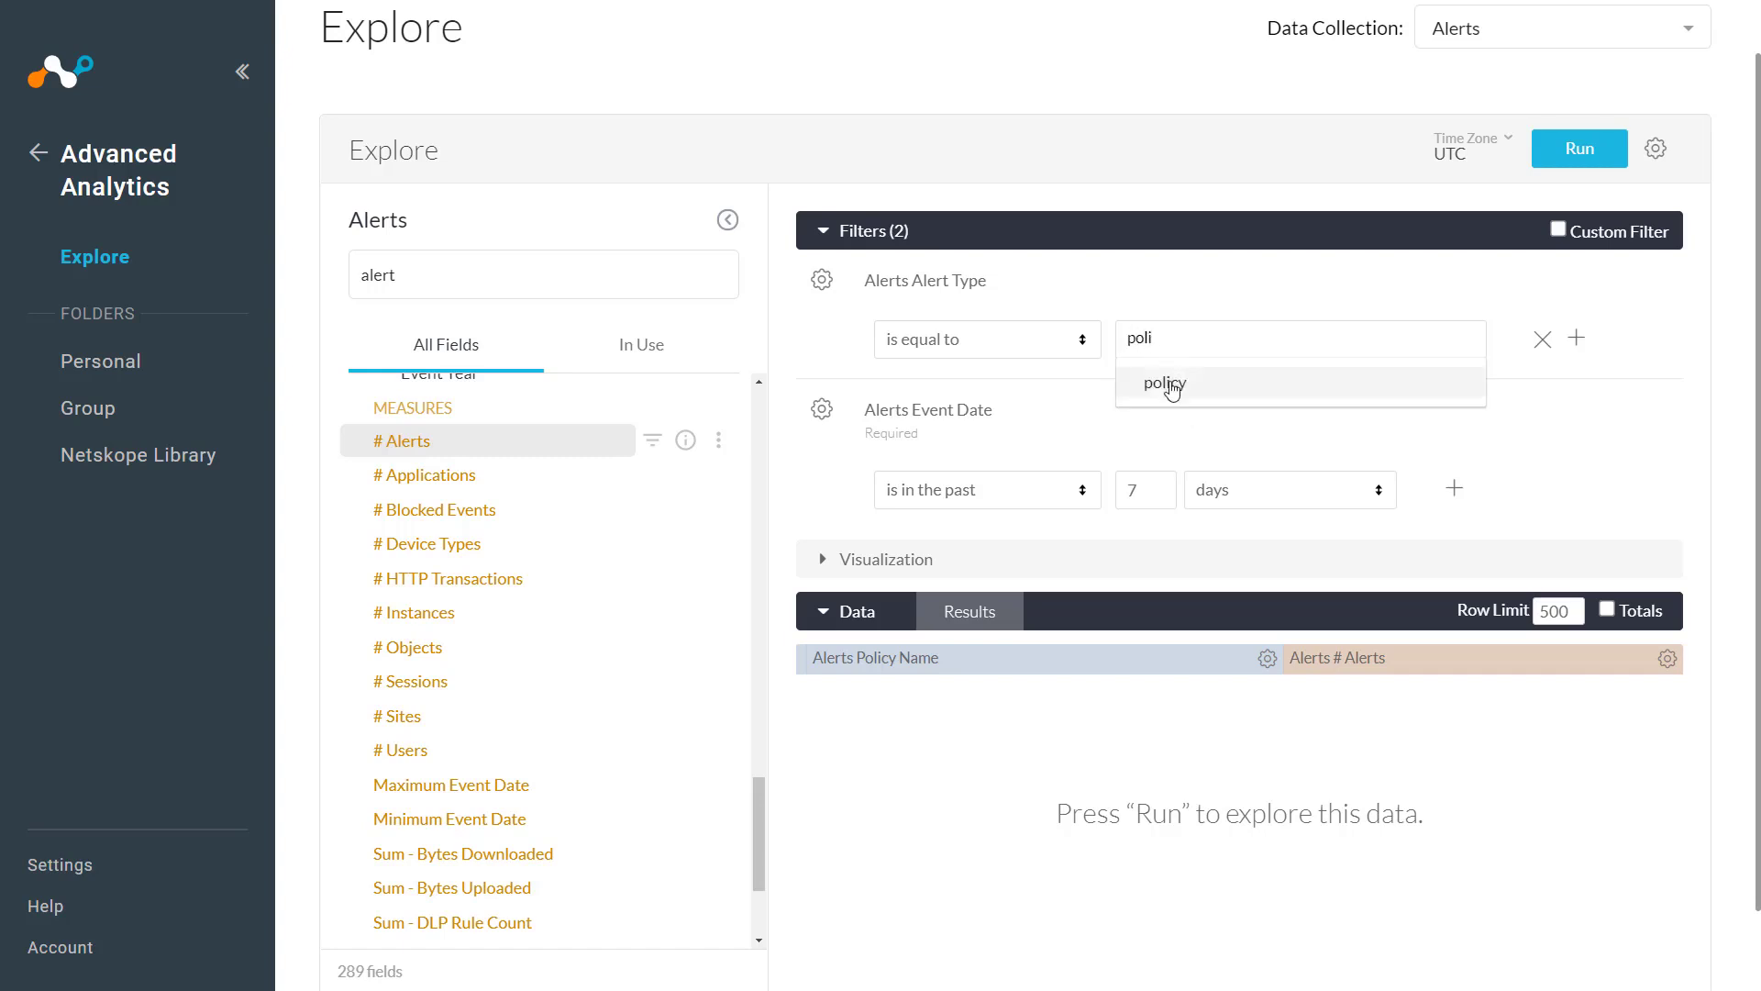
left_click(1169, 383)
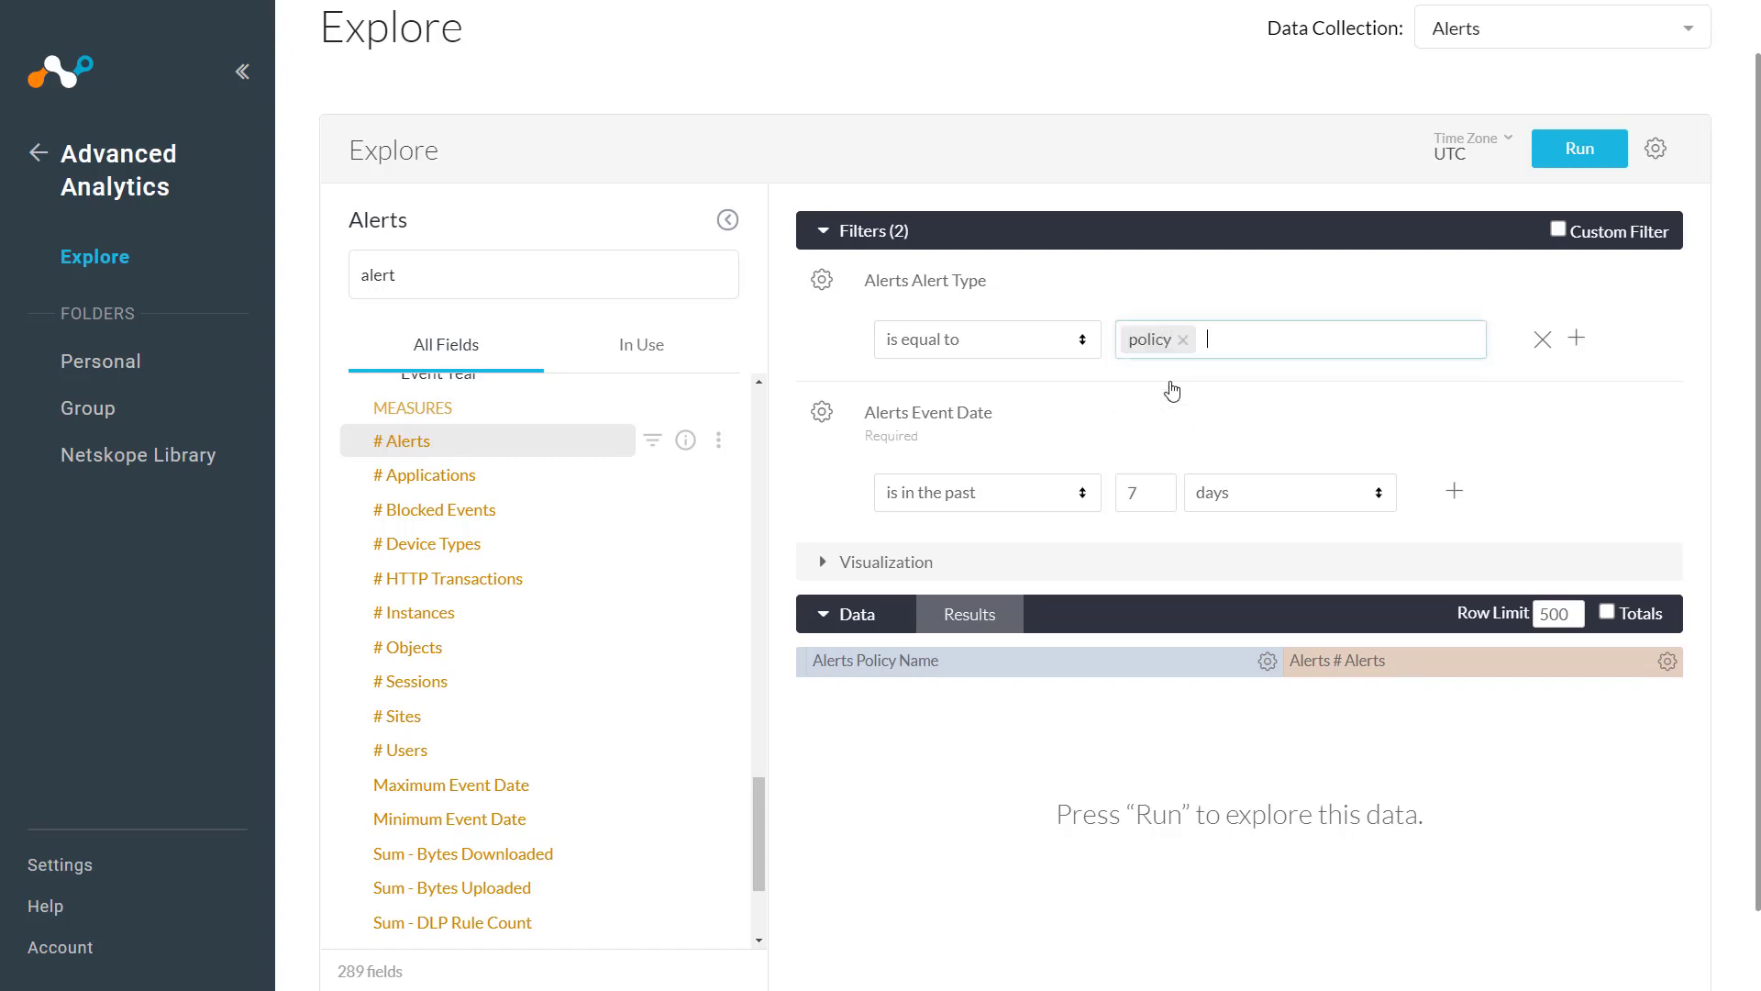
- Run the query and review policy alert counts, led by the web coaching policy at 27,886
left_click(824, 233)
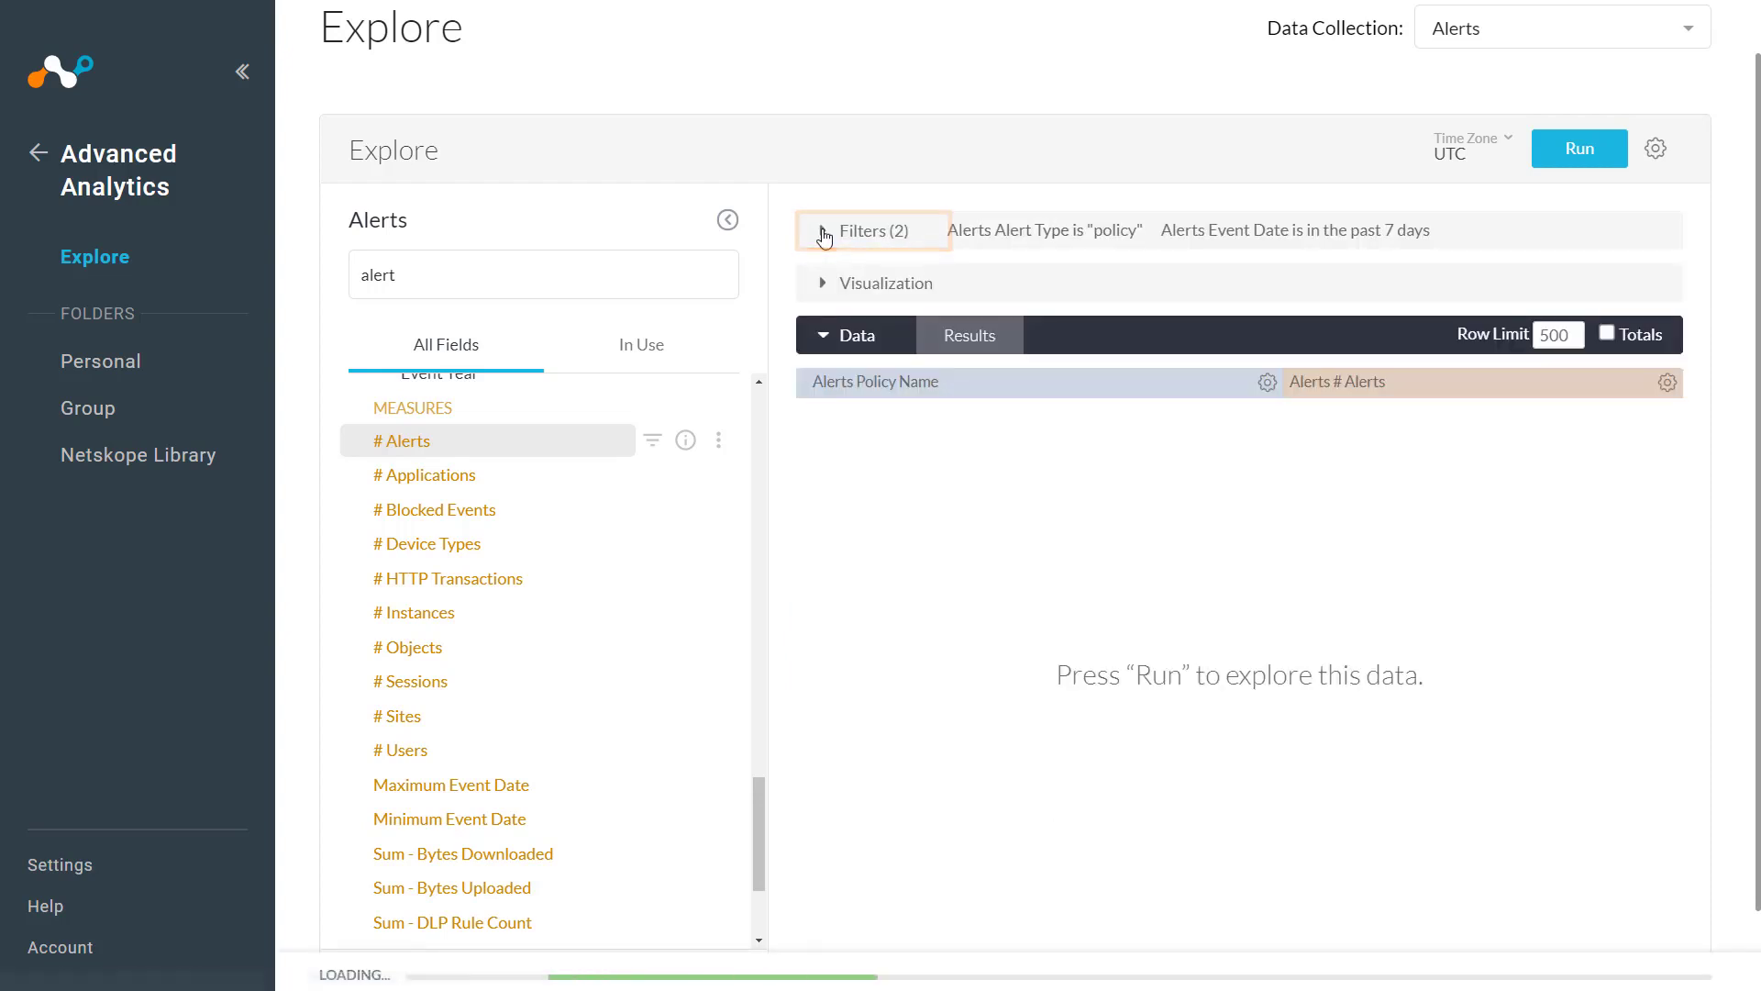
left_click(1582, 152)
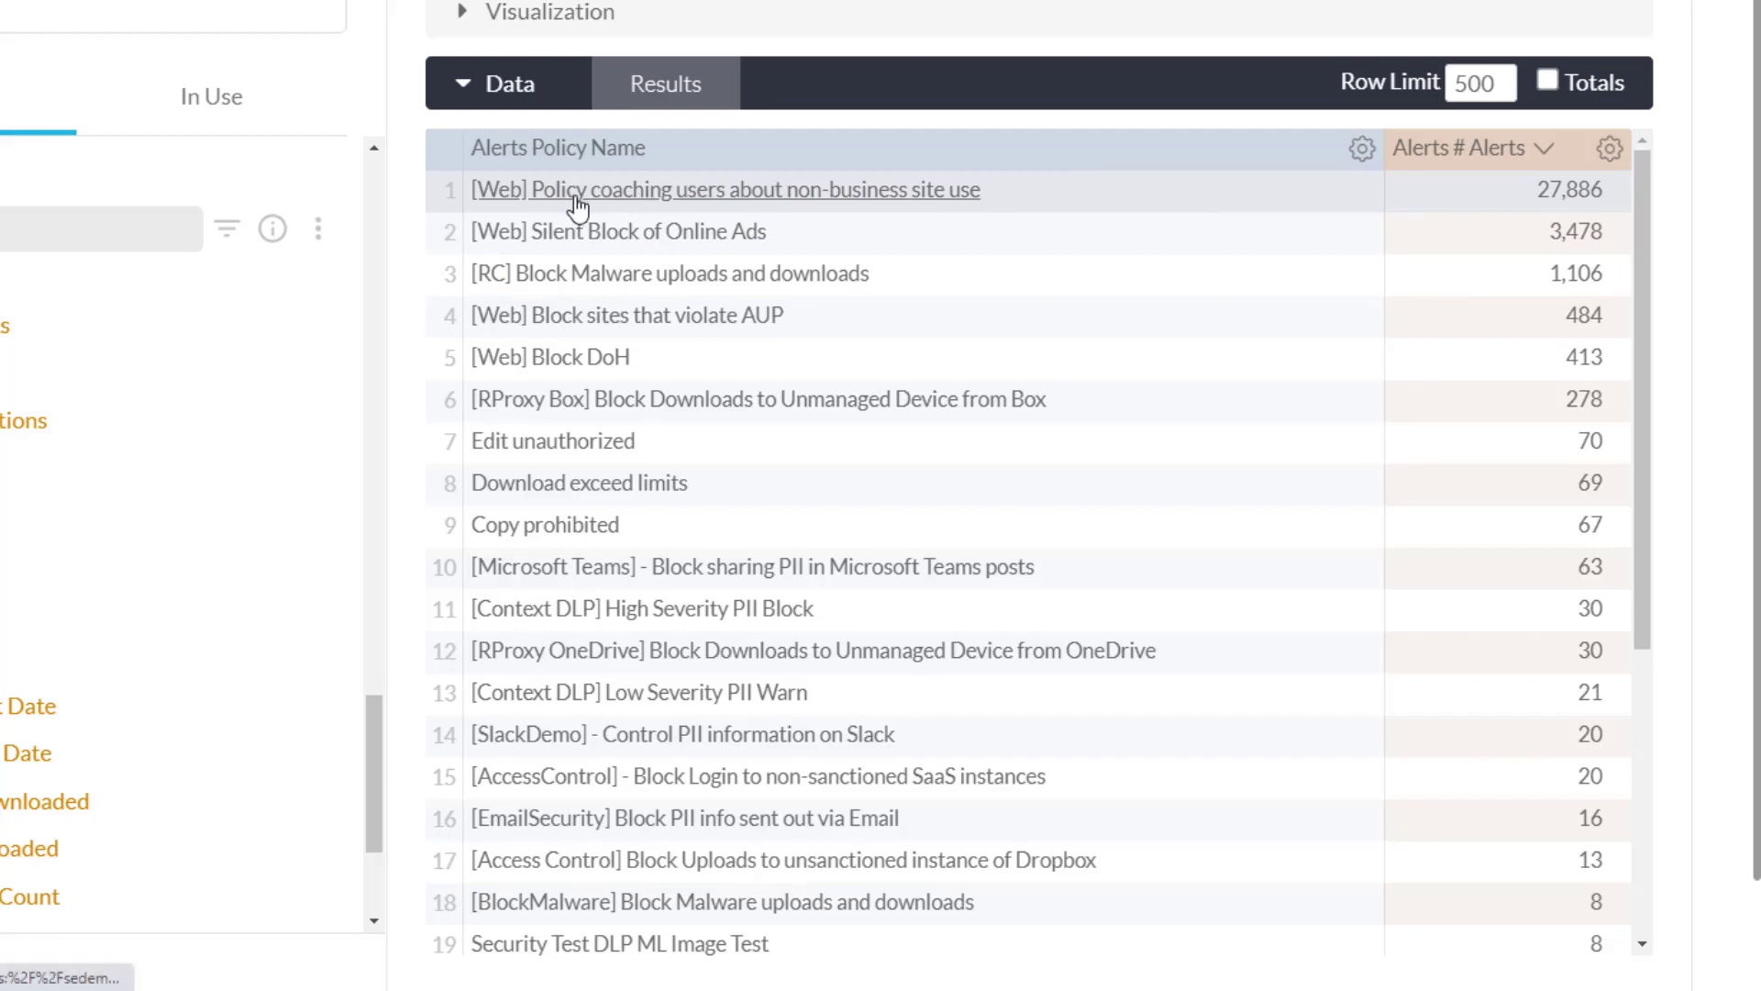
scroll(647, 592, "down", 2)
scroll(644, 587, "down", 3)
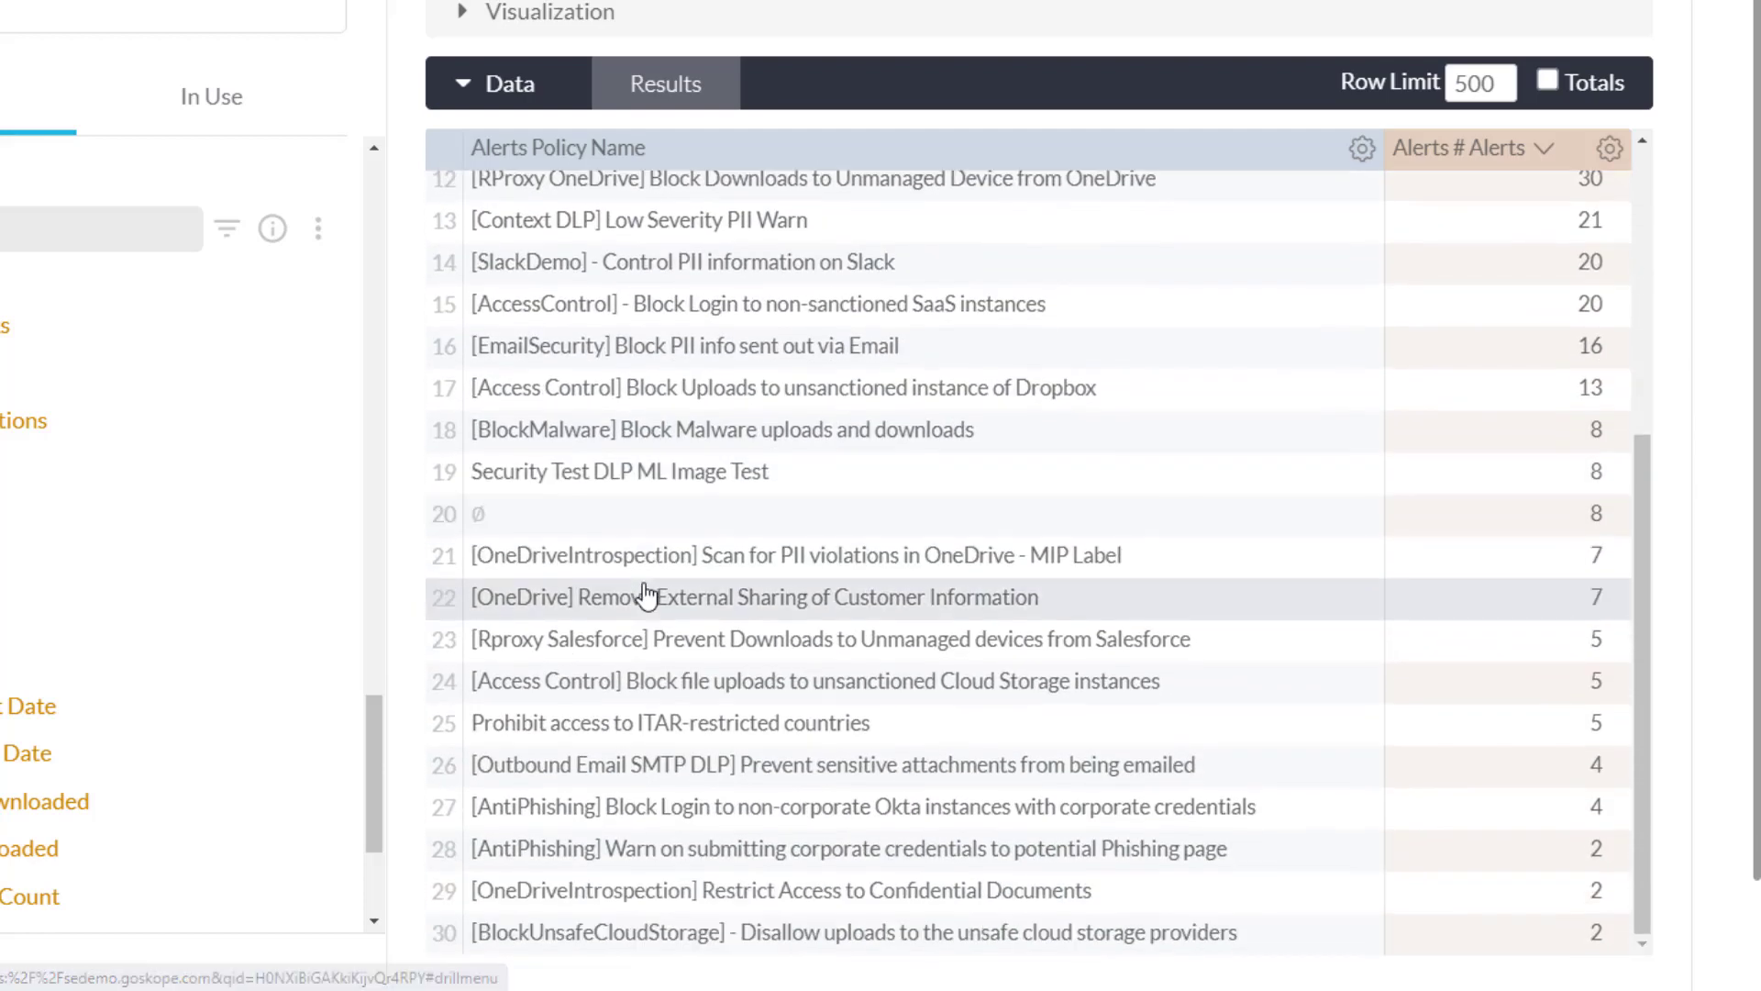
scroll(633, 594, "up", 2)
scroll(644, 598, "up", 3)
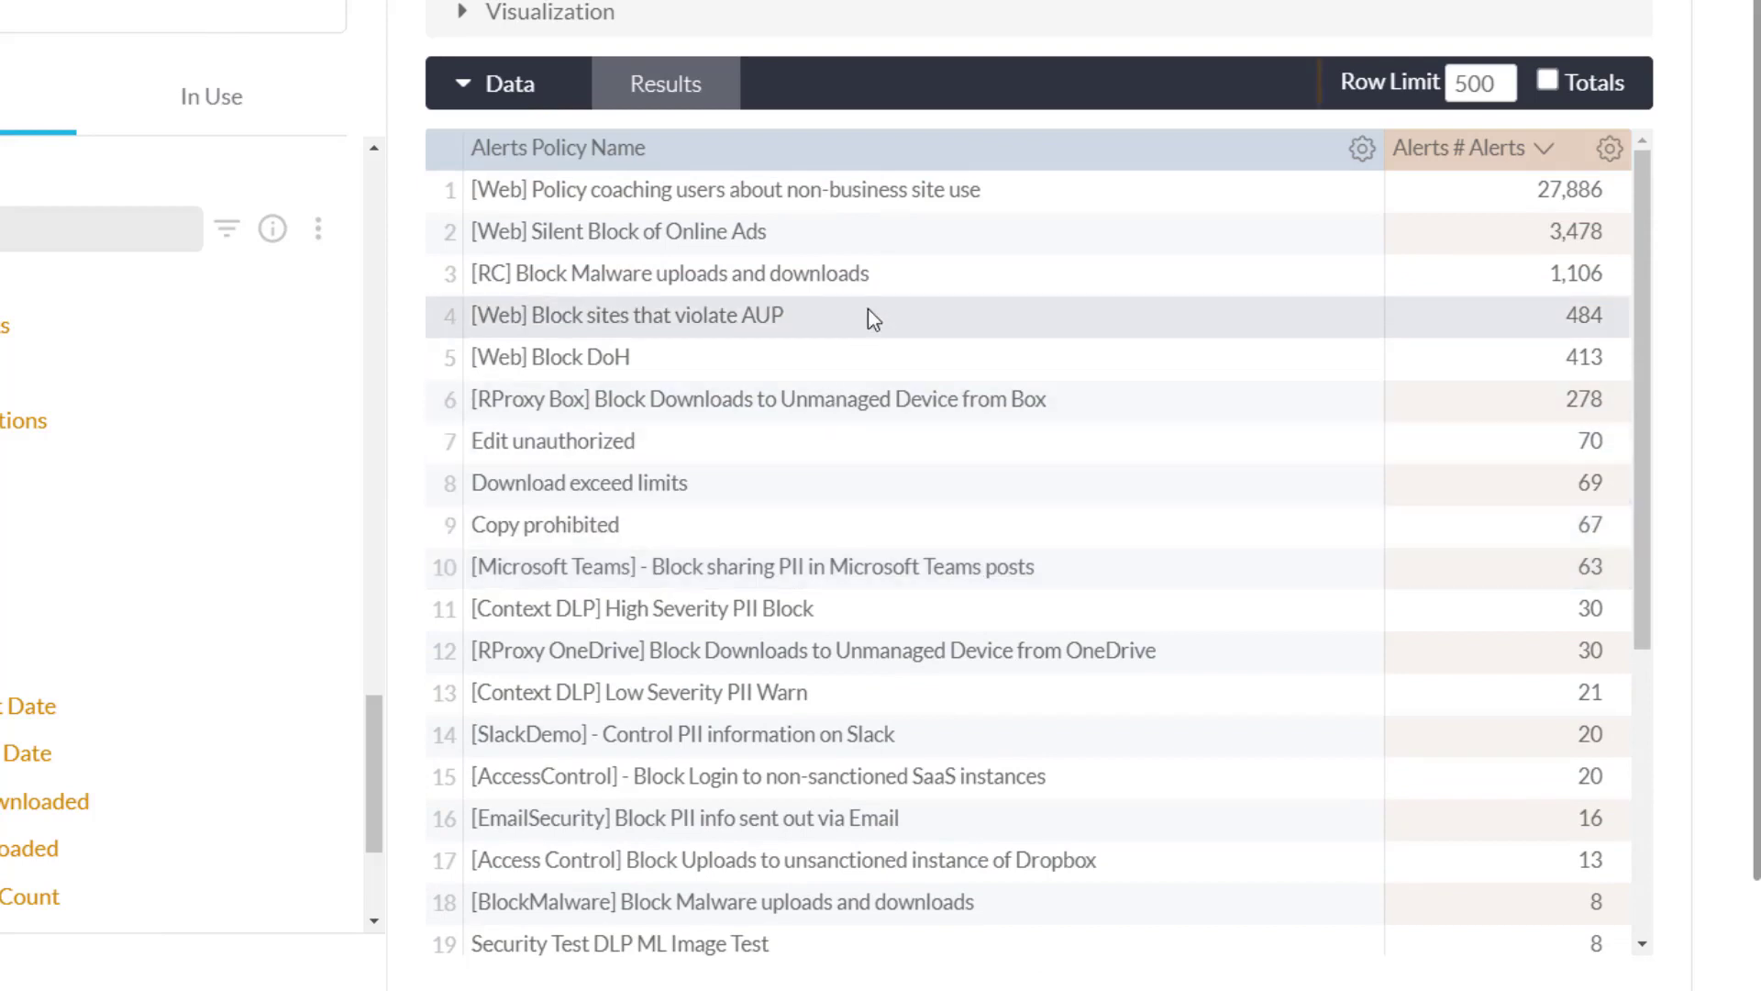
- Set the Row Limit to 10, expand Visualization, and rerun the query
left_click_drag(1507, 83, 1450, 78)
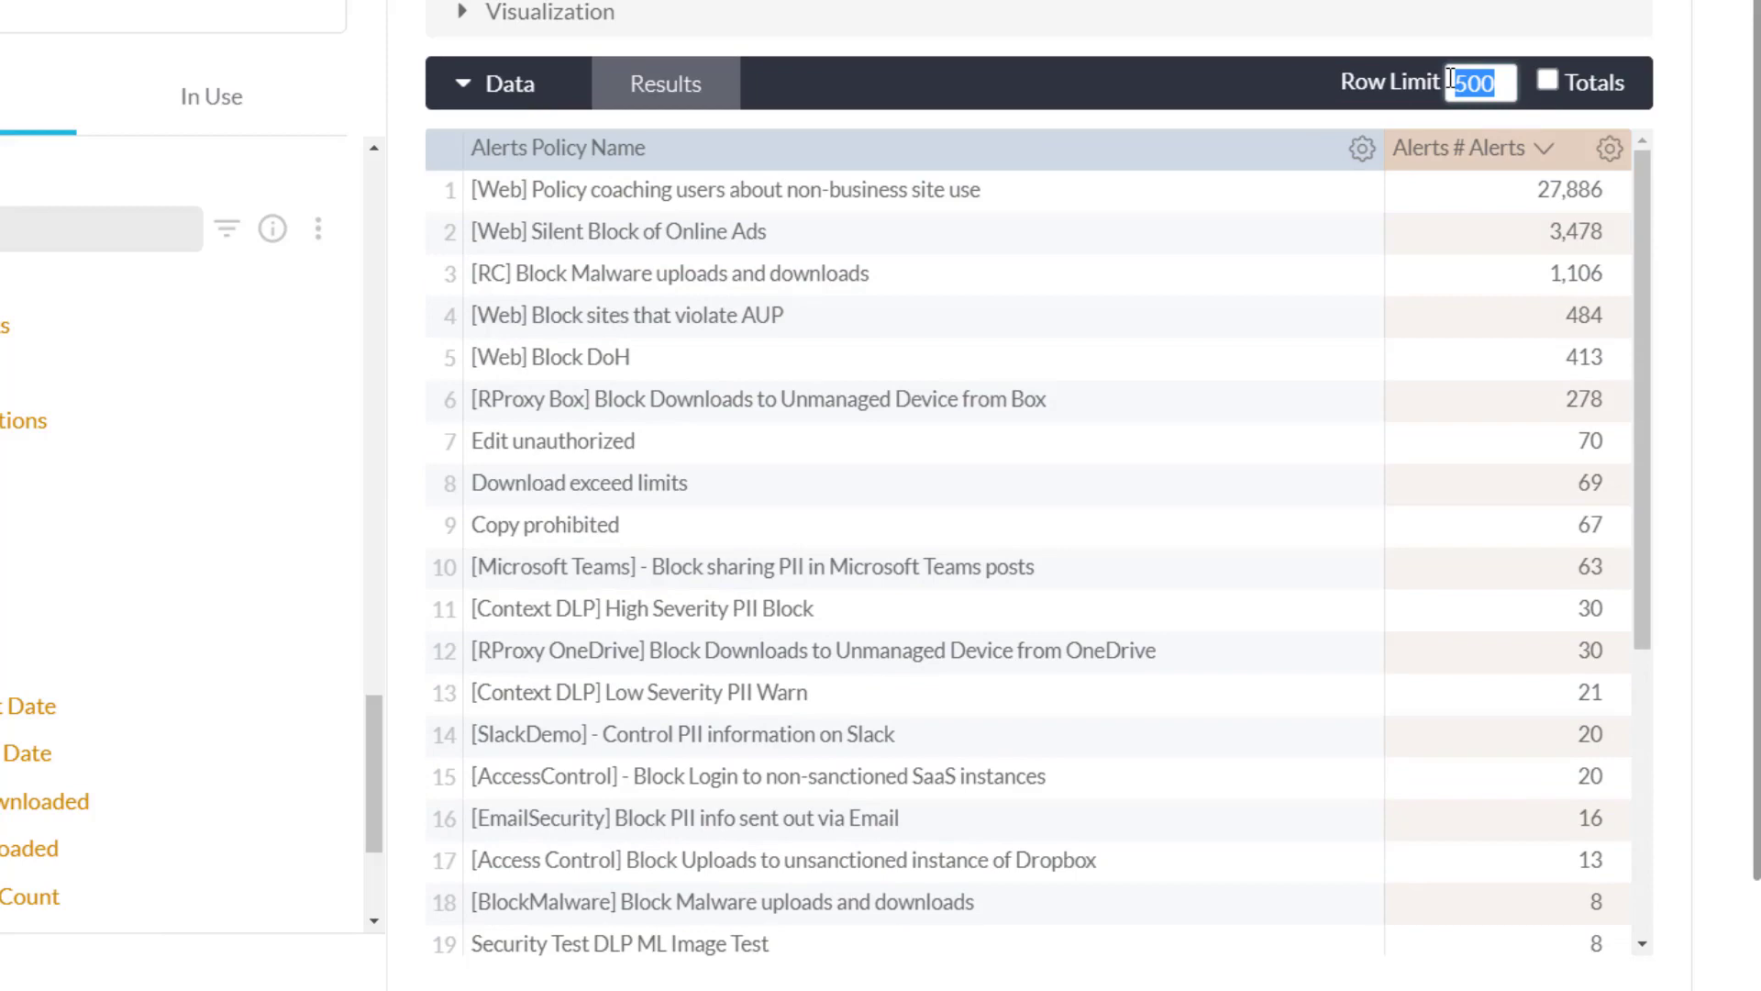
type("10")
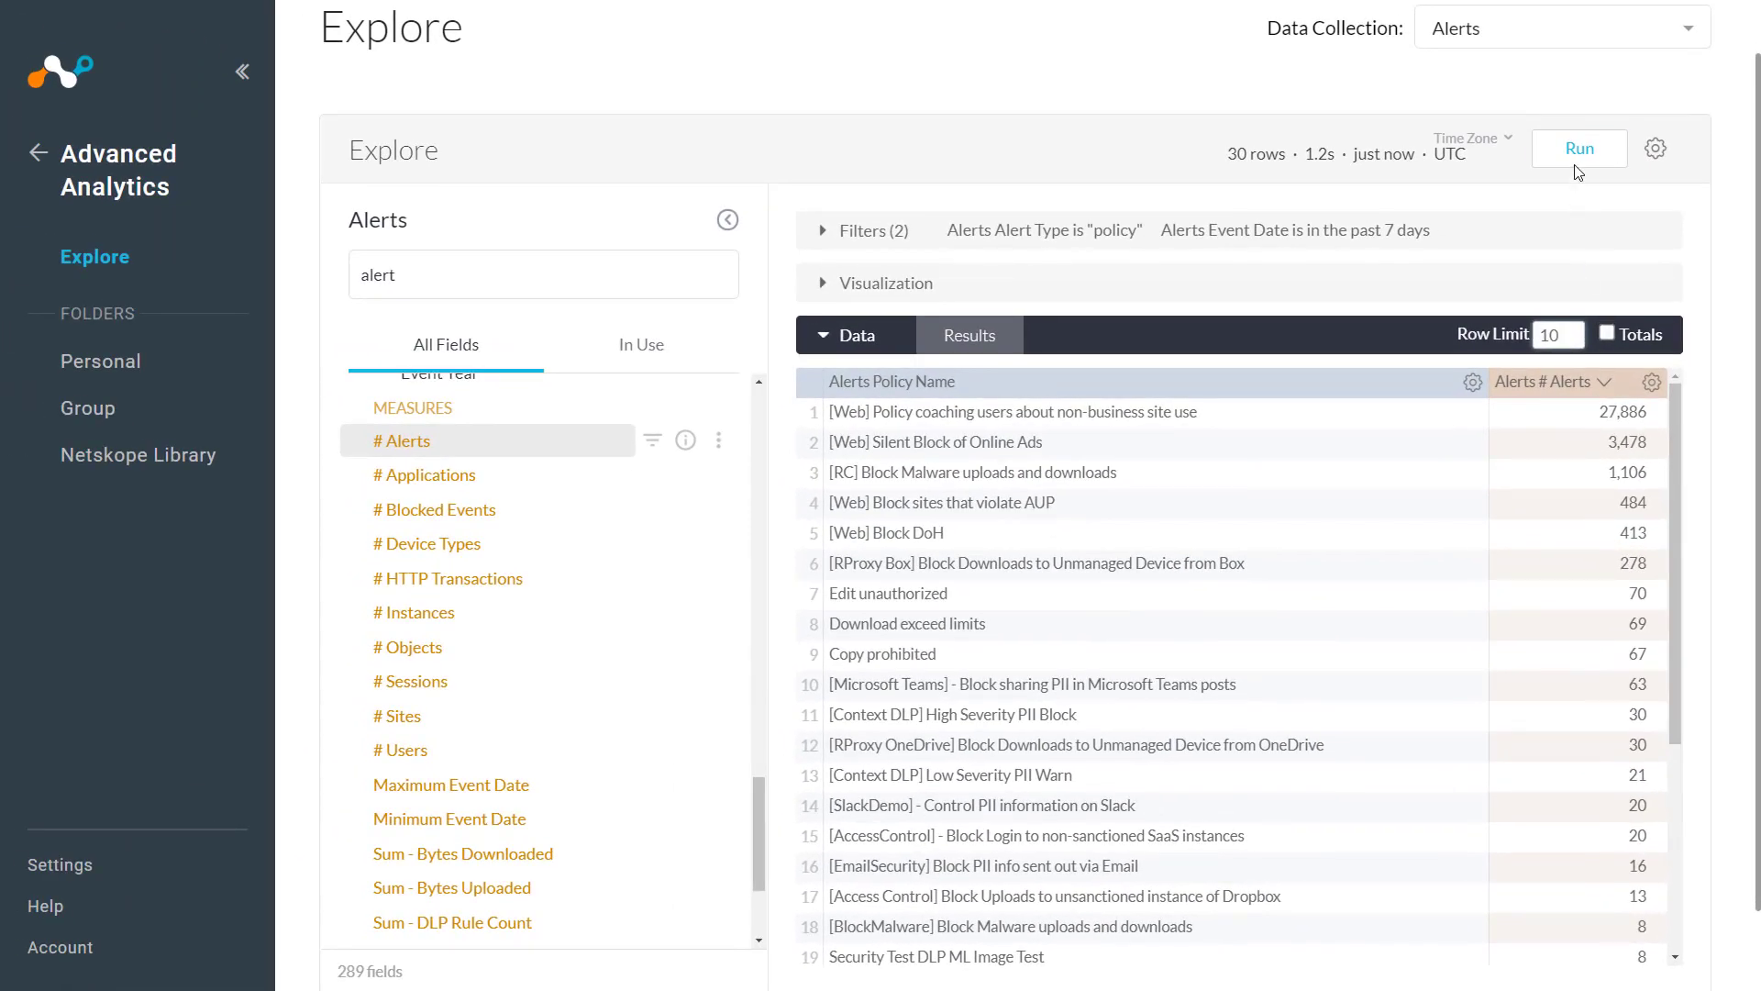
left_click(824, 283)
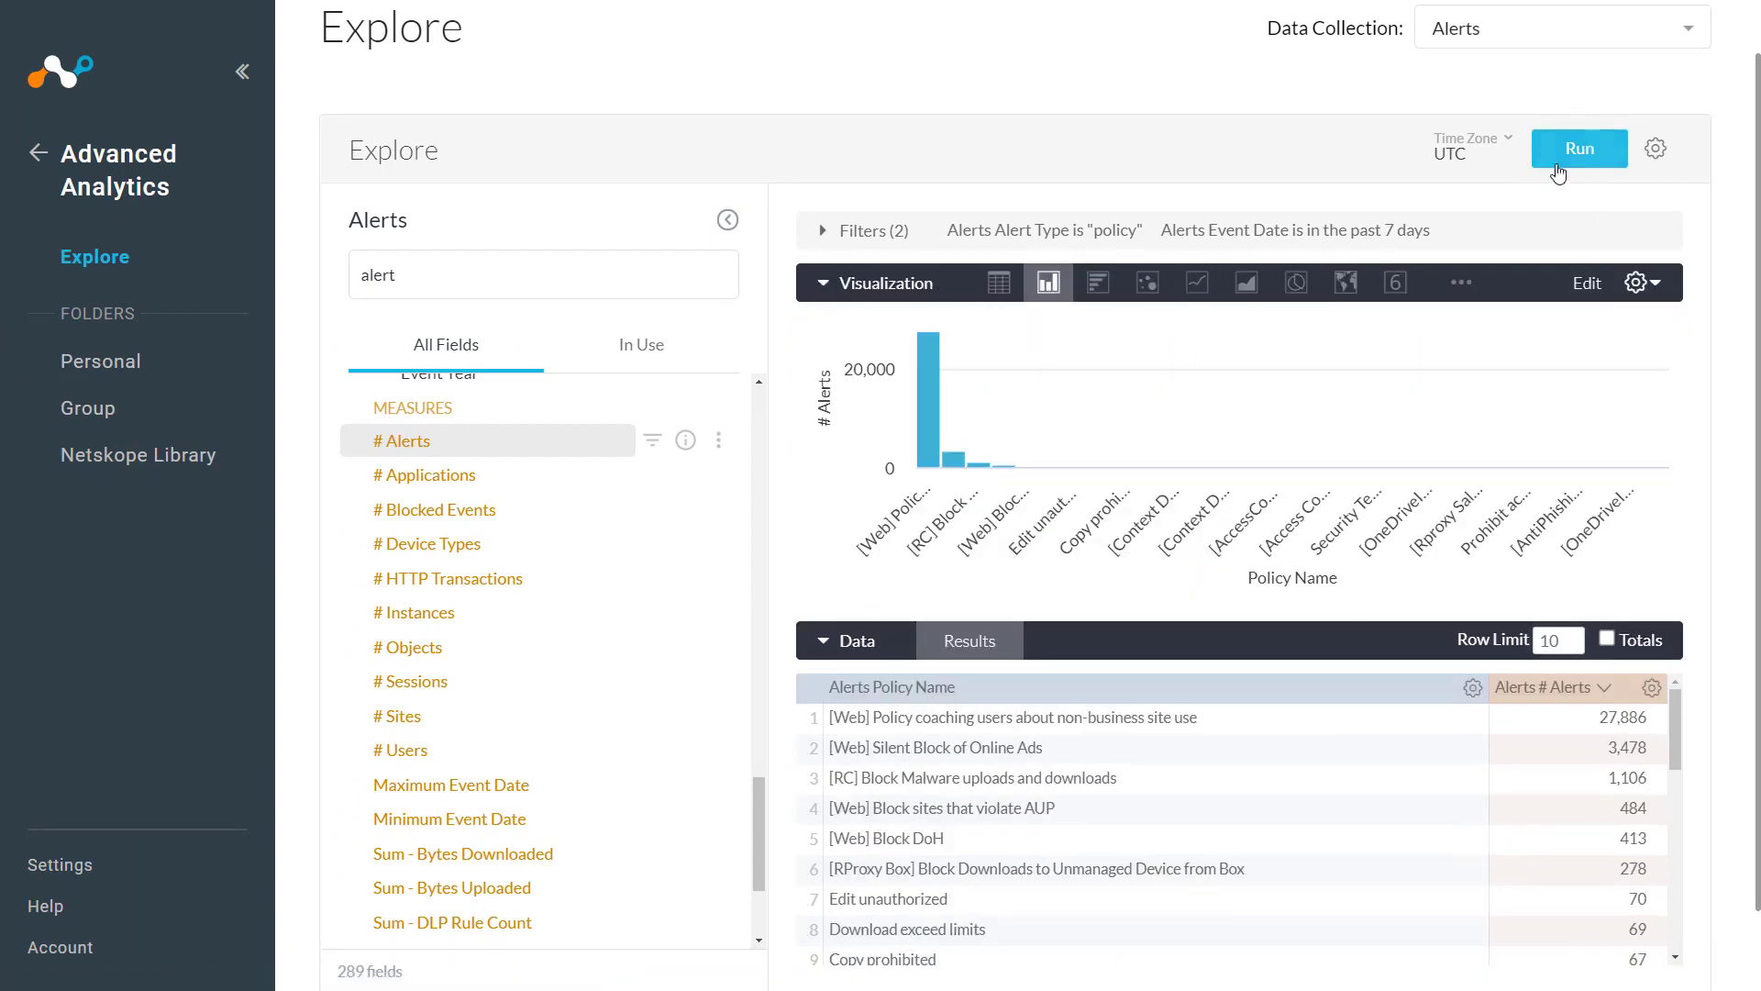
left_click(1586, 158)
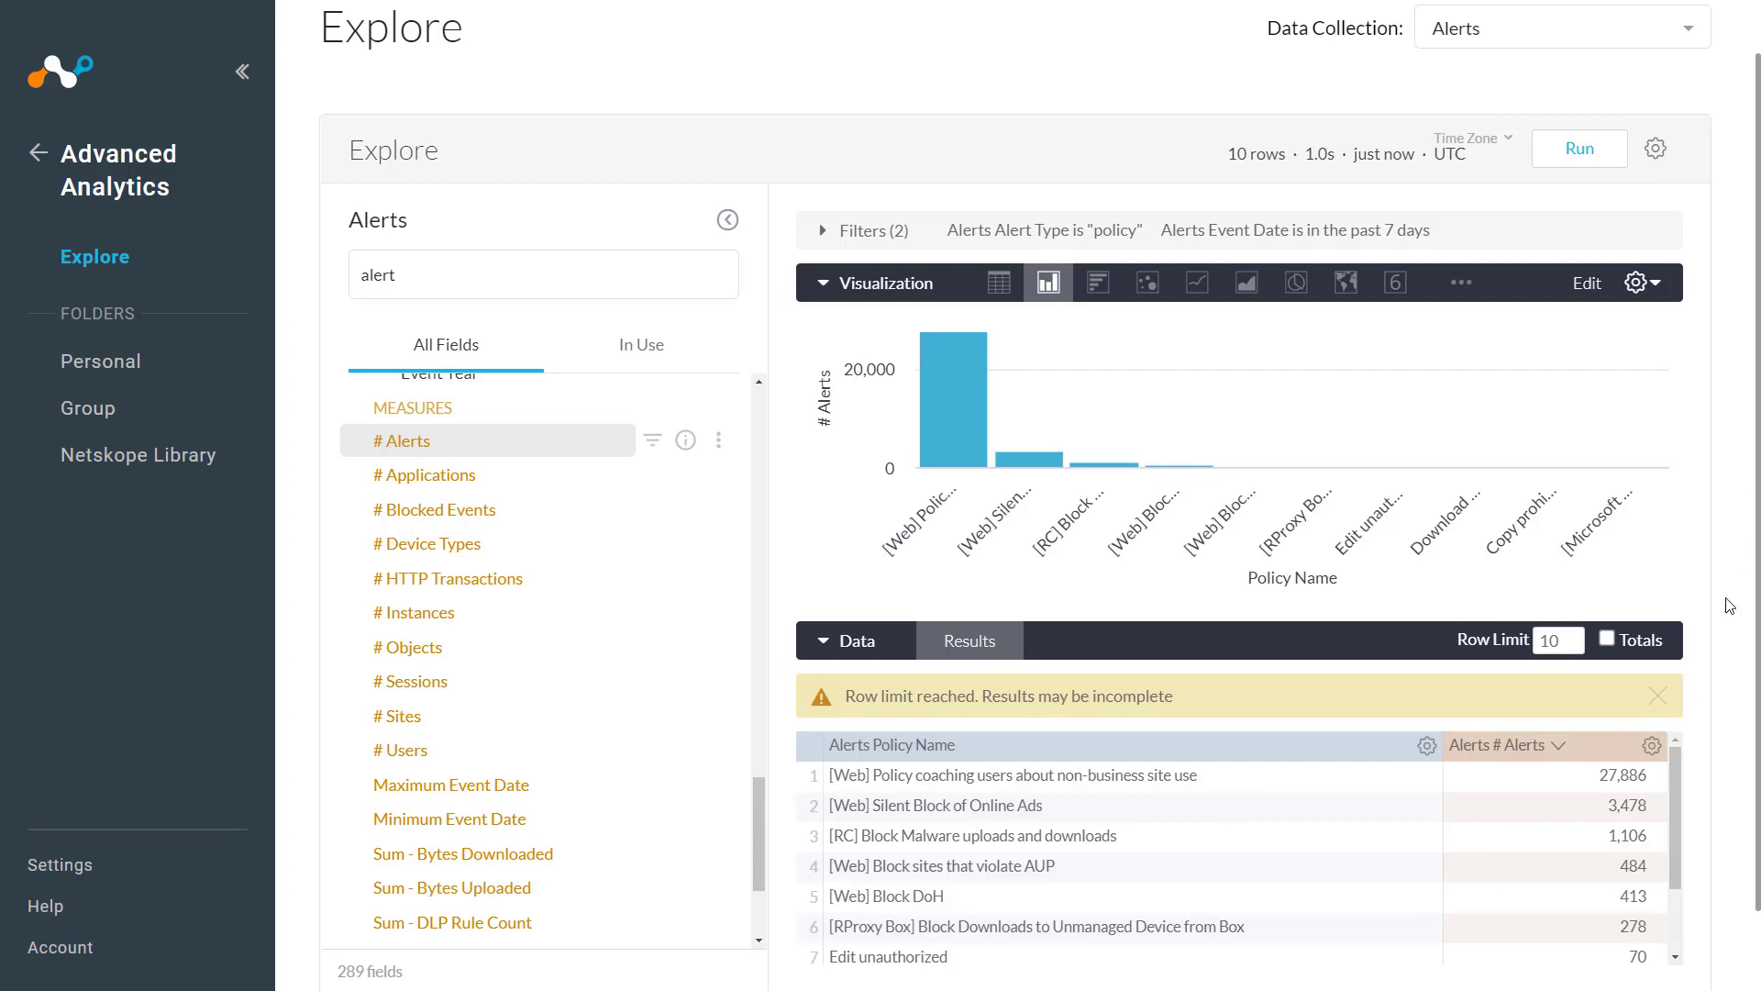
- Display the top 10 policies as a pie chart, the web coaching policy at 82.23%
scroll(1349, 741, "down", 1)
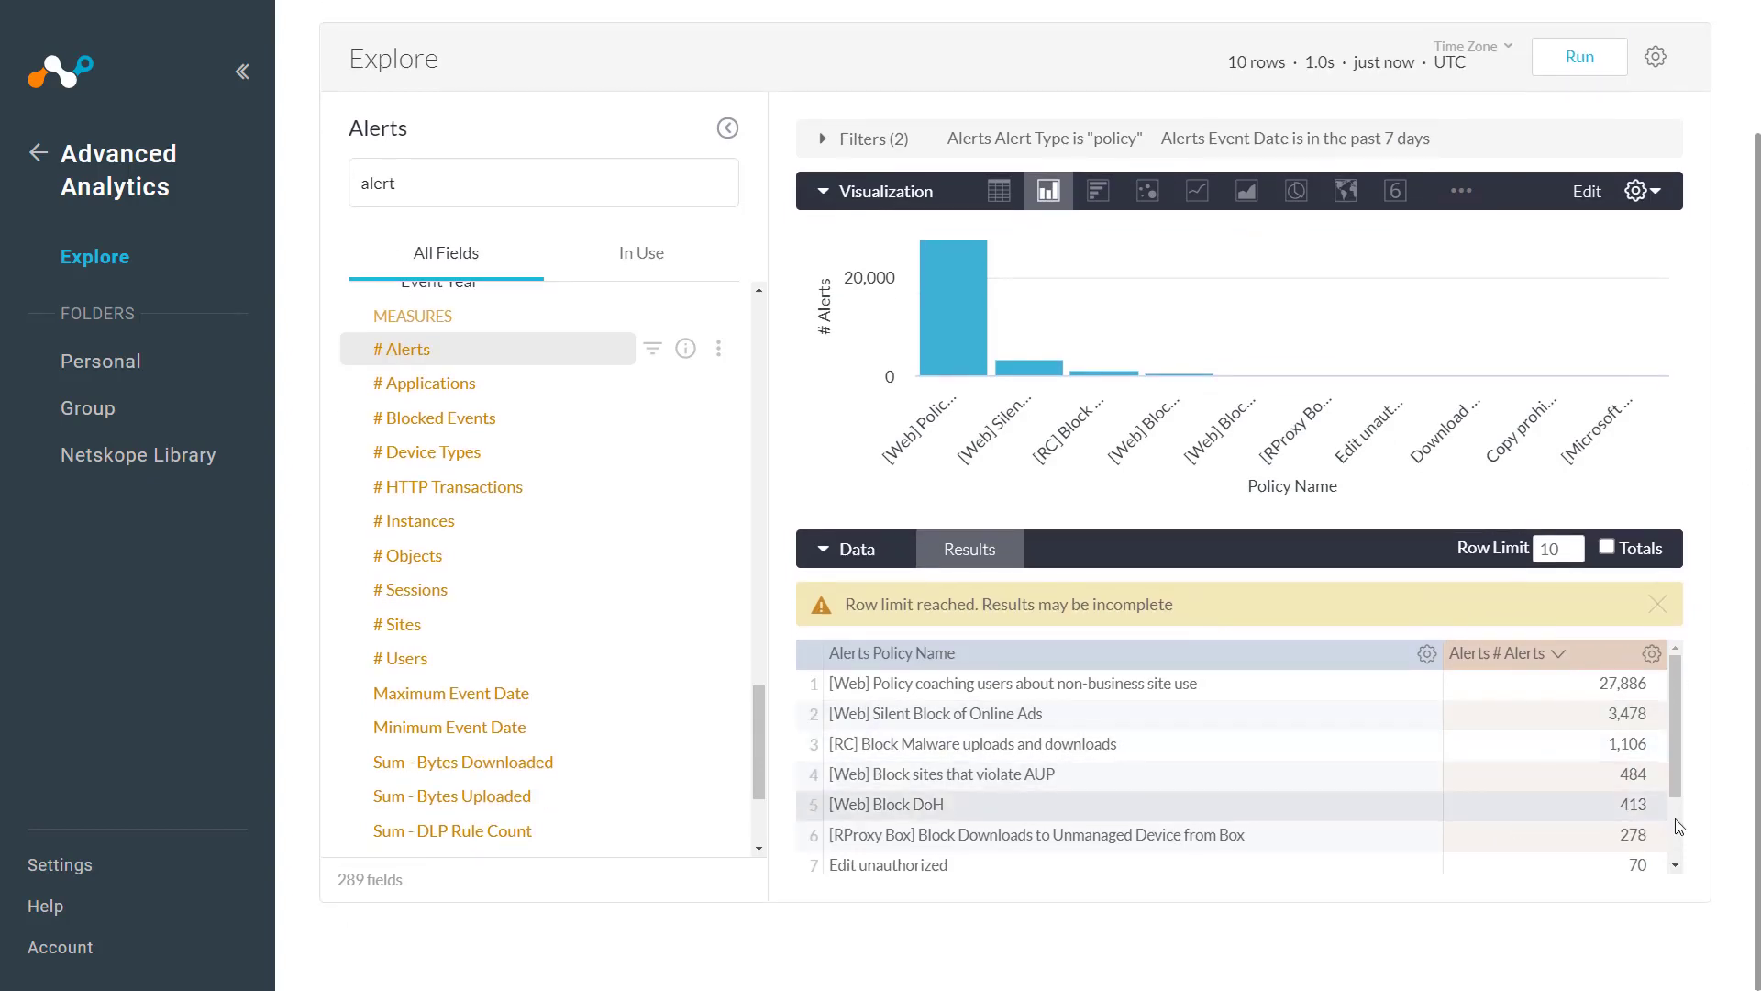
left_click_drag(1676, 785, 1671, 851)
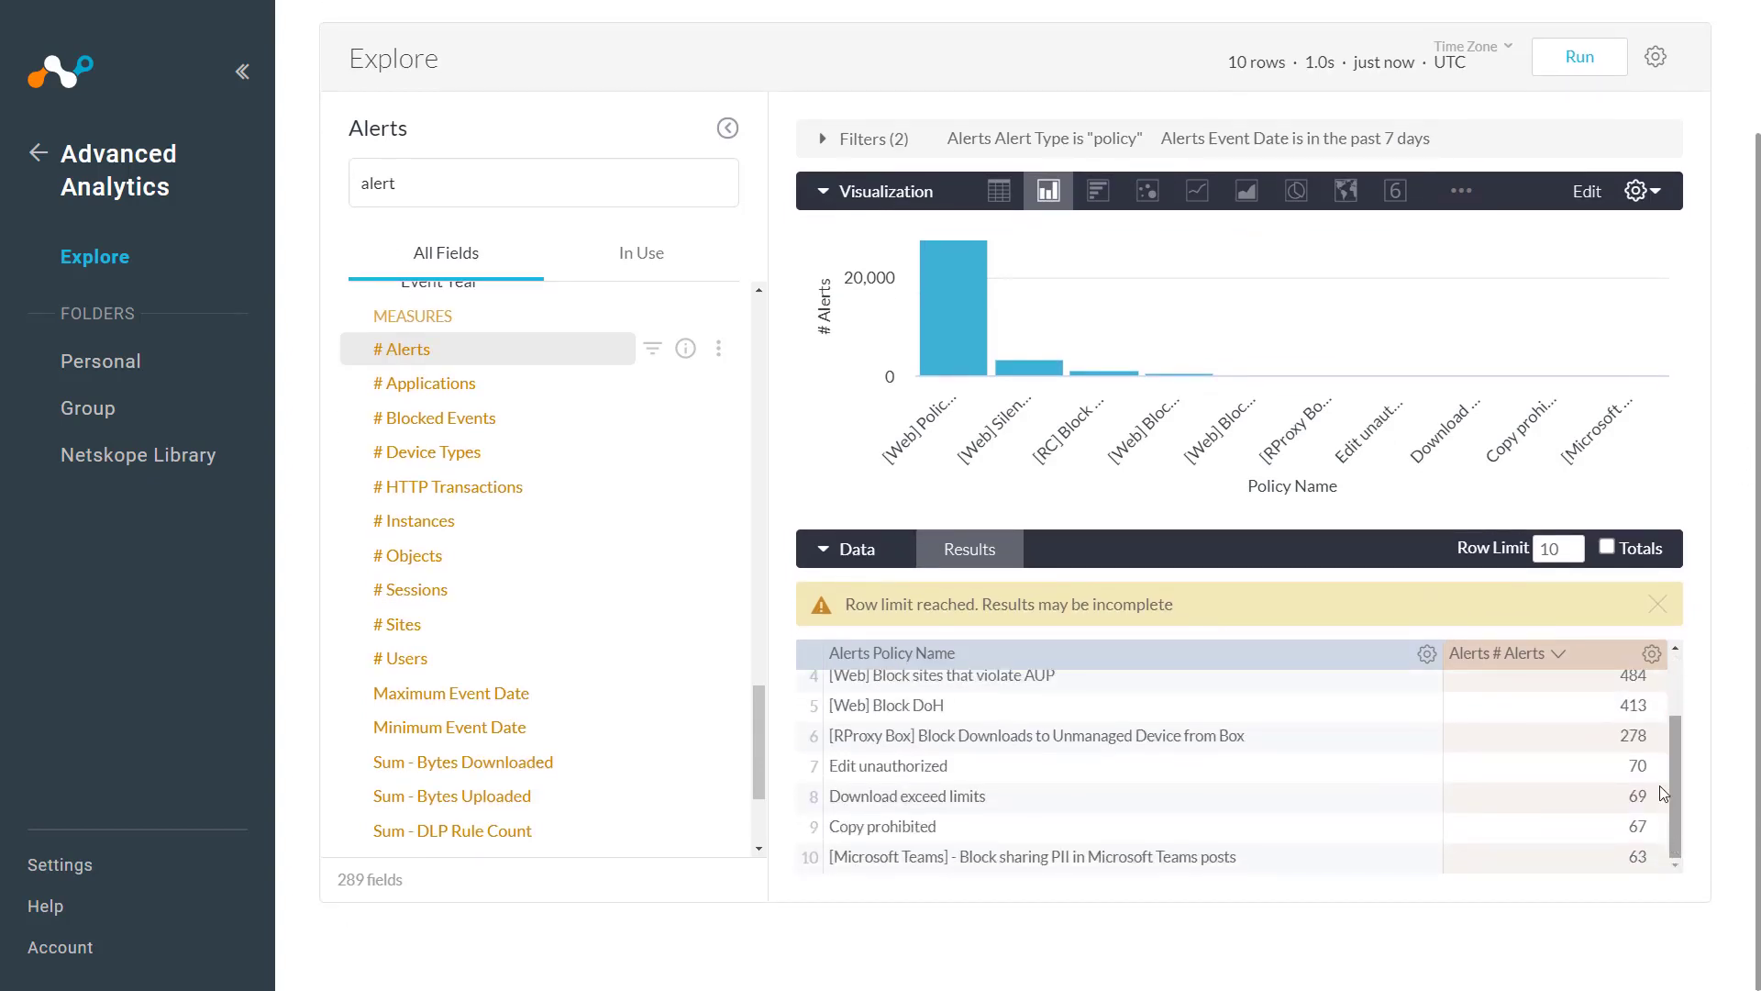
mouse_move(1036, 381)
left_click(1294, 191)
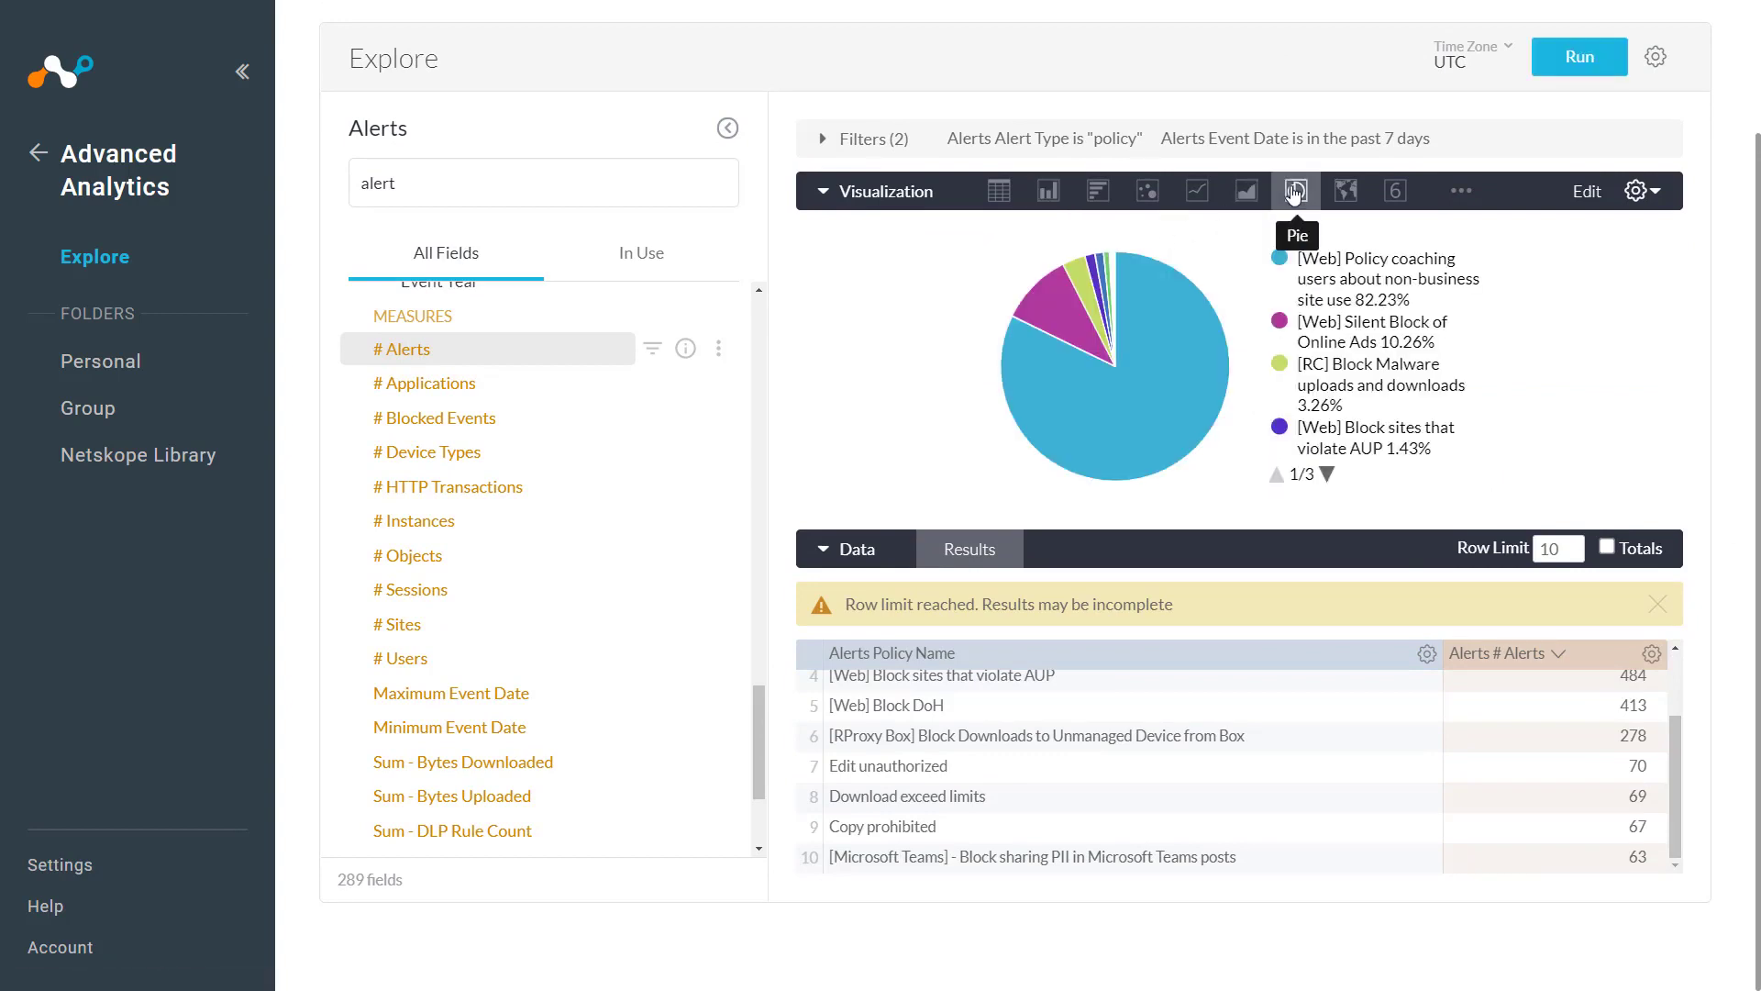